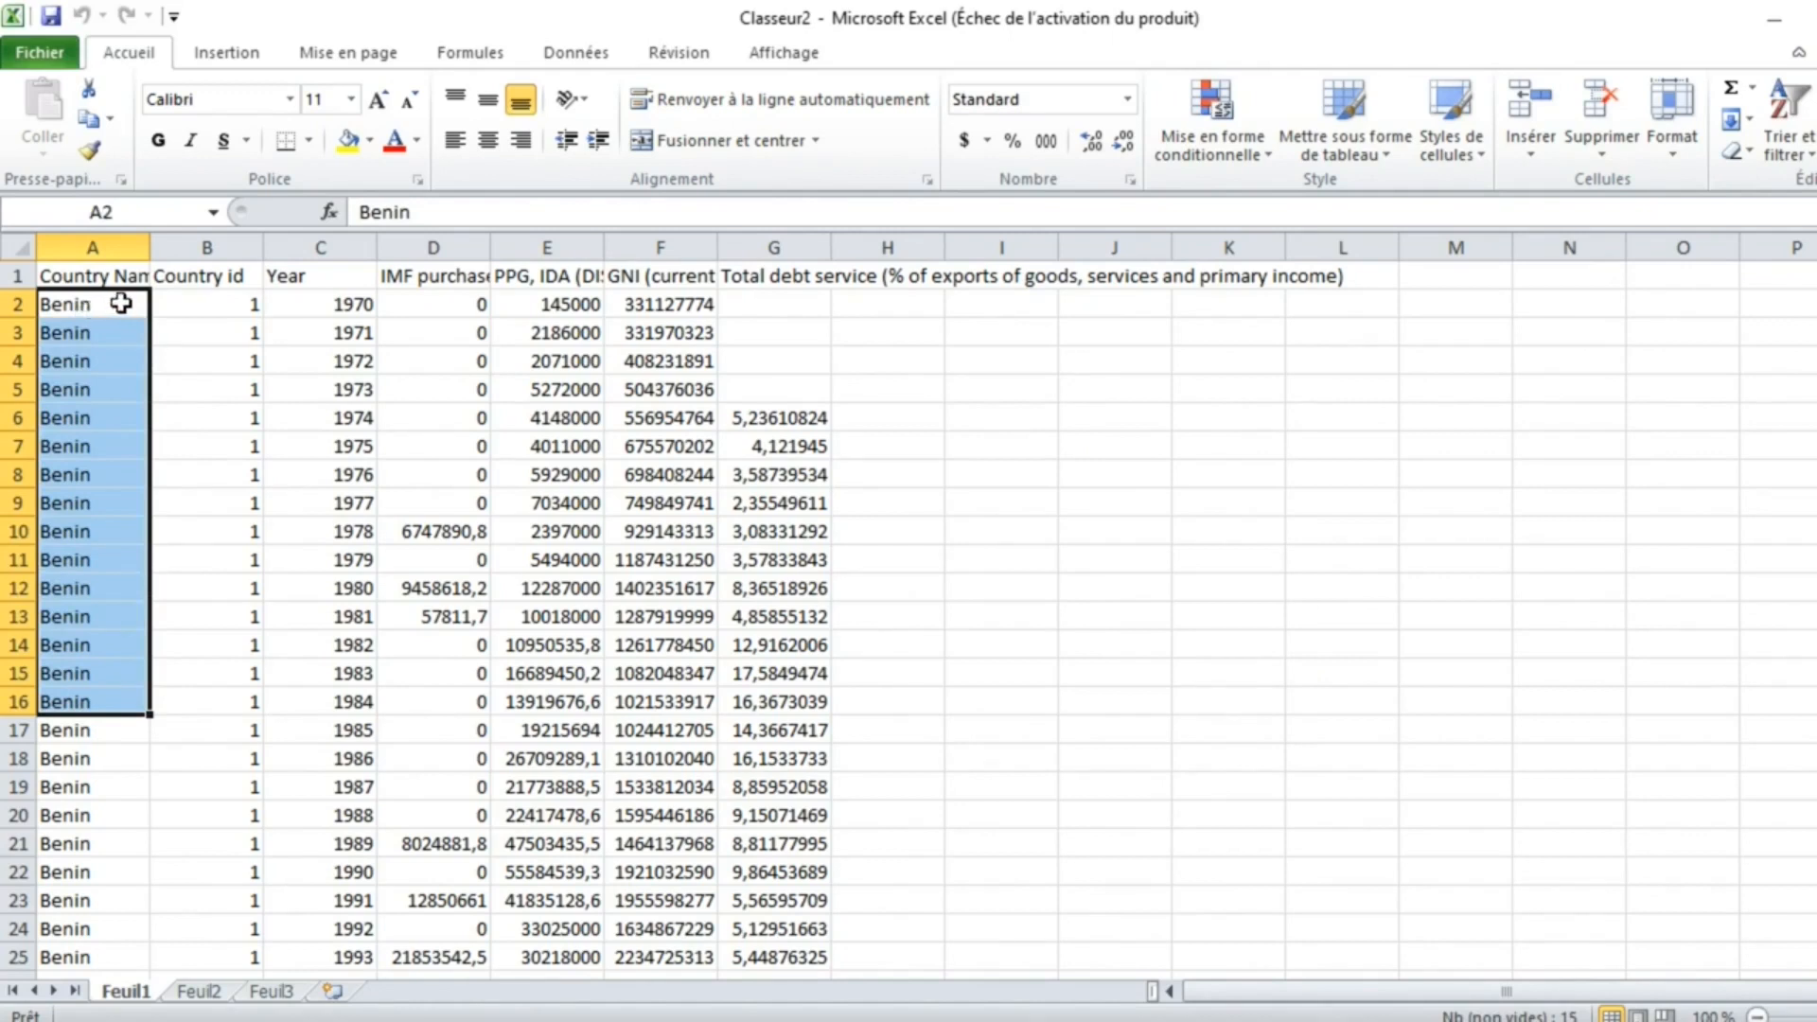
Step: Examine the Benin rows in the Country Name column and the years they cover in the panel data
{"action": "left_click", "coordinate": [121, 303]}
{"action": "left_click_drag", "start_coordinate": [121, 302], "coordinate": [138, 829]}
{"action": "scroll", "coordinate": [256, 592], "scroll_direction": "up", "scroll_amount": 10}
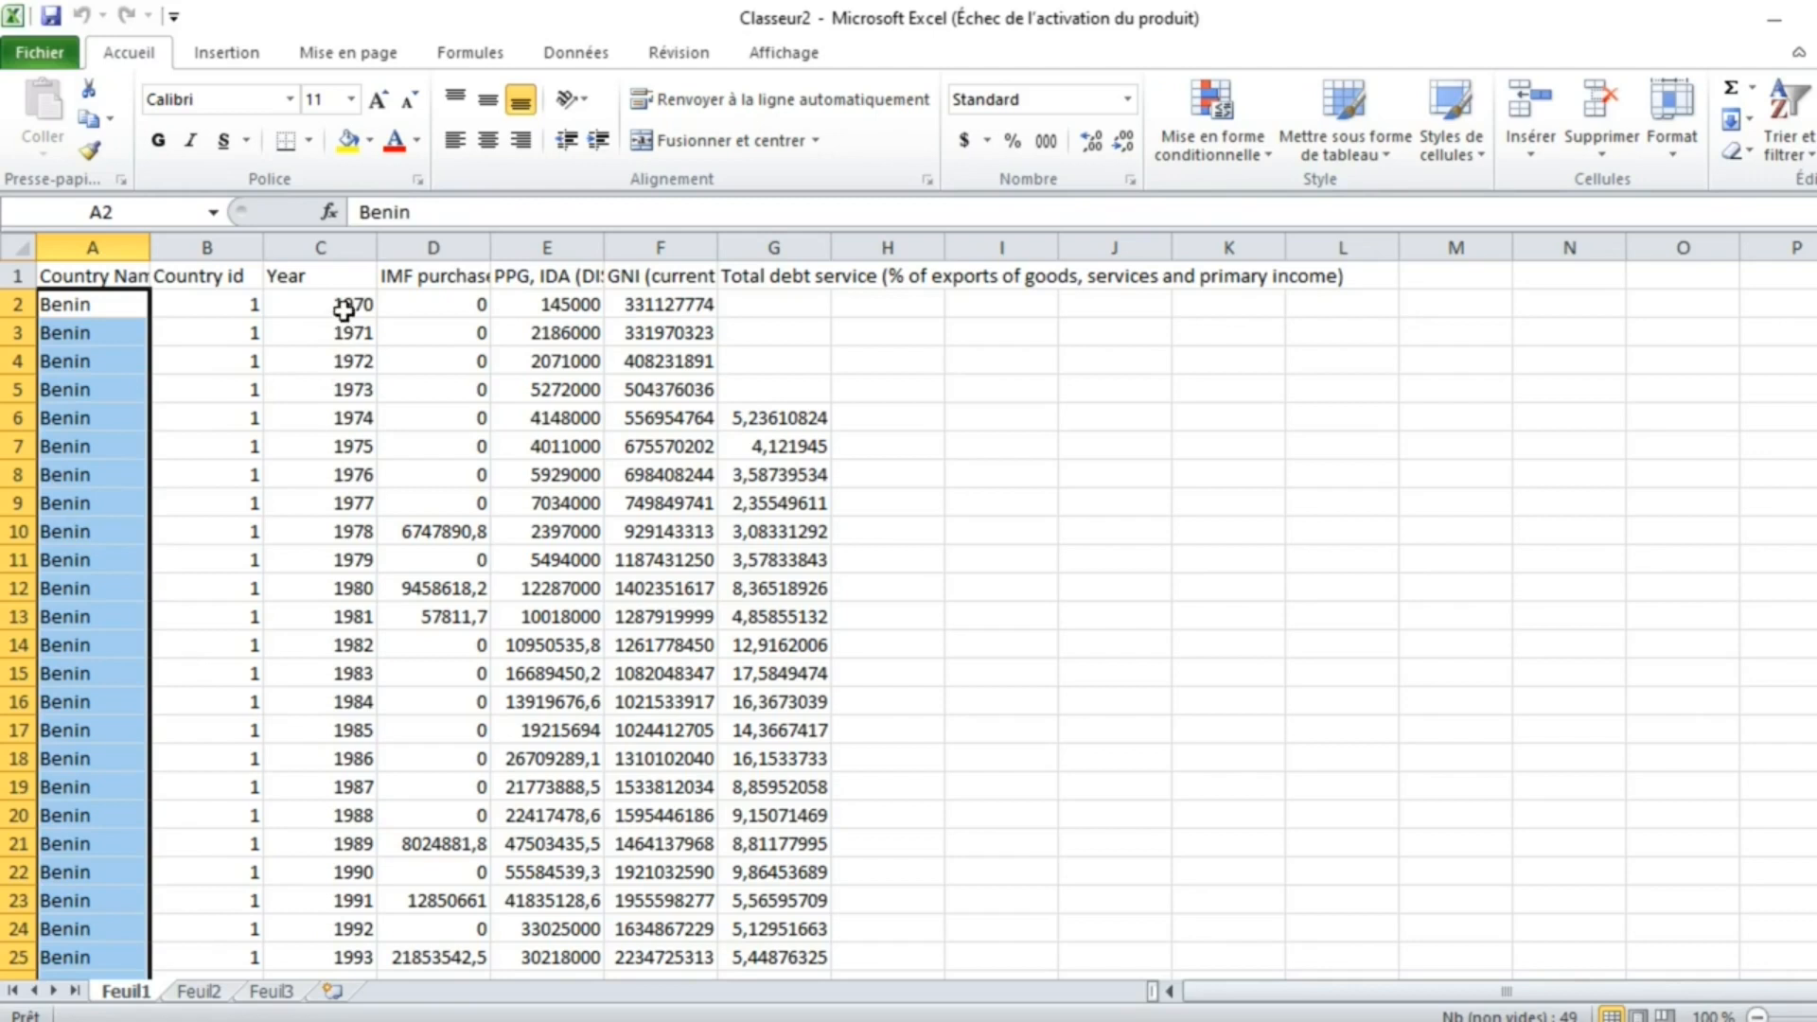
{"action": "scroll", "coordinate": [343, 310], "scroll_direction": "down", "scroll_amount": 14}
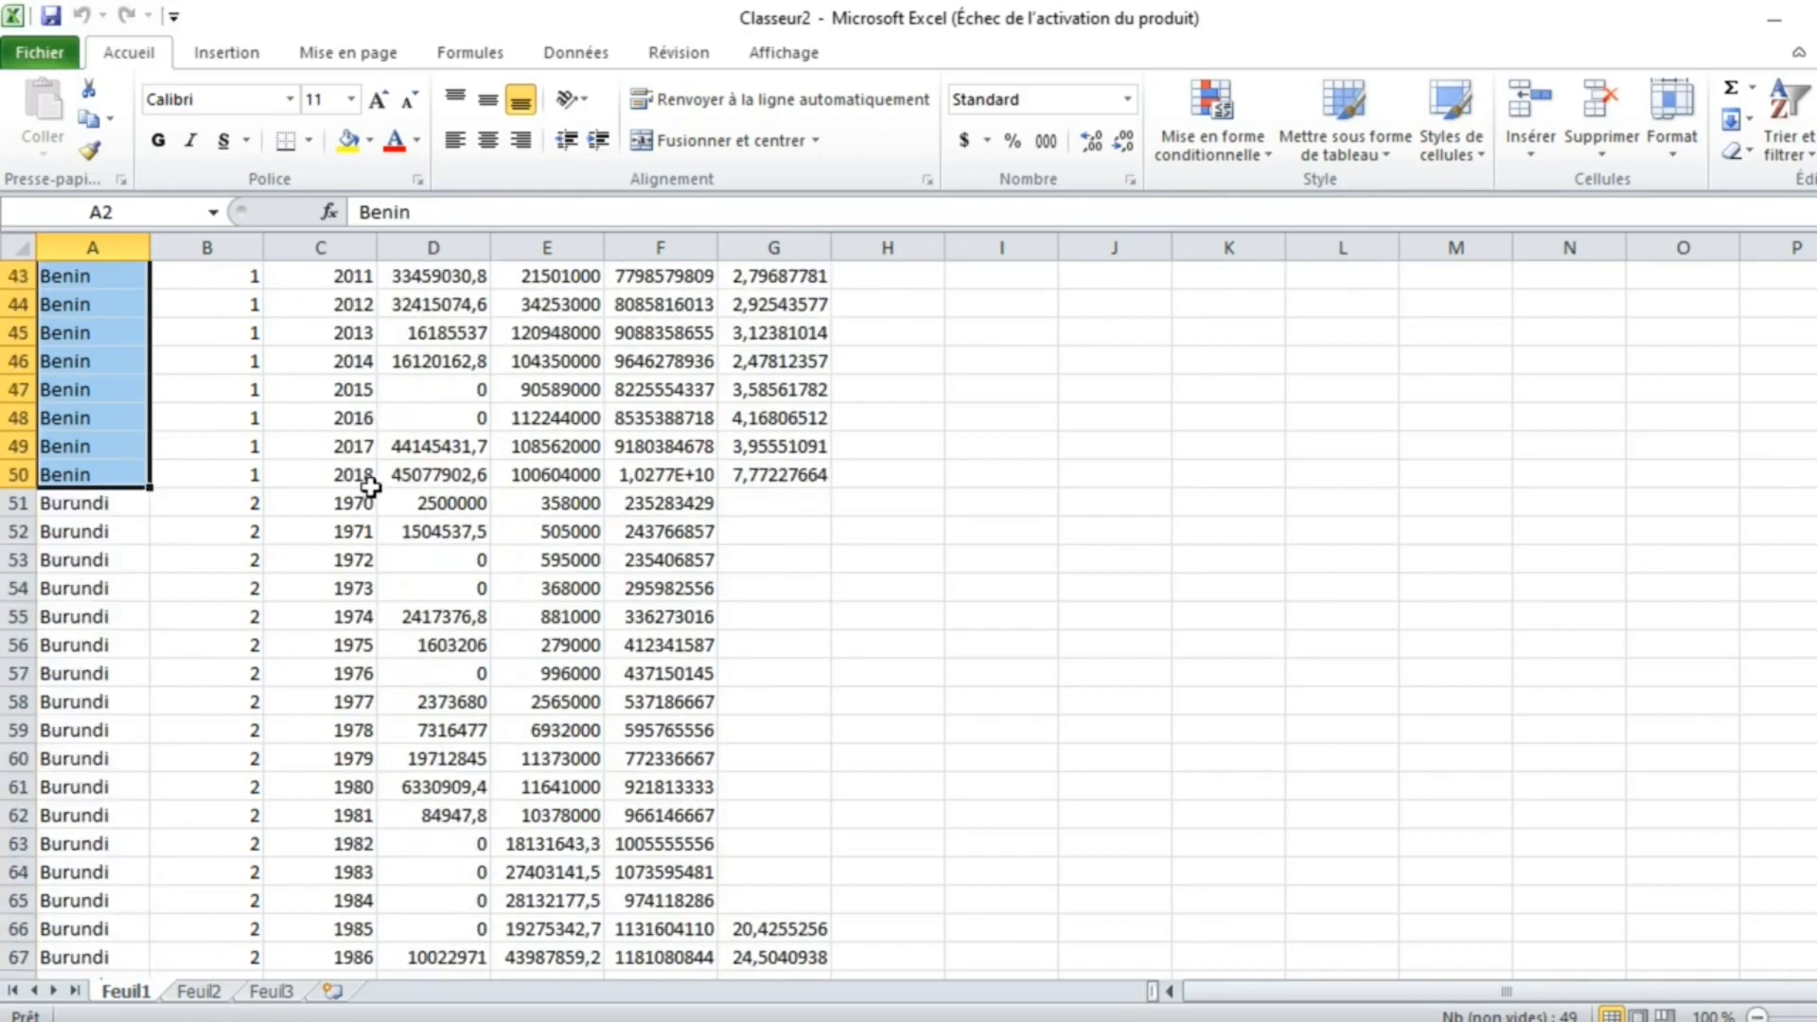
{"action": "scroll", "coordinate": [367, 483], "scroll_direction": "up", "scroll_amount": 14}
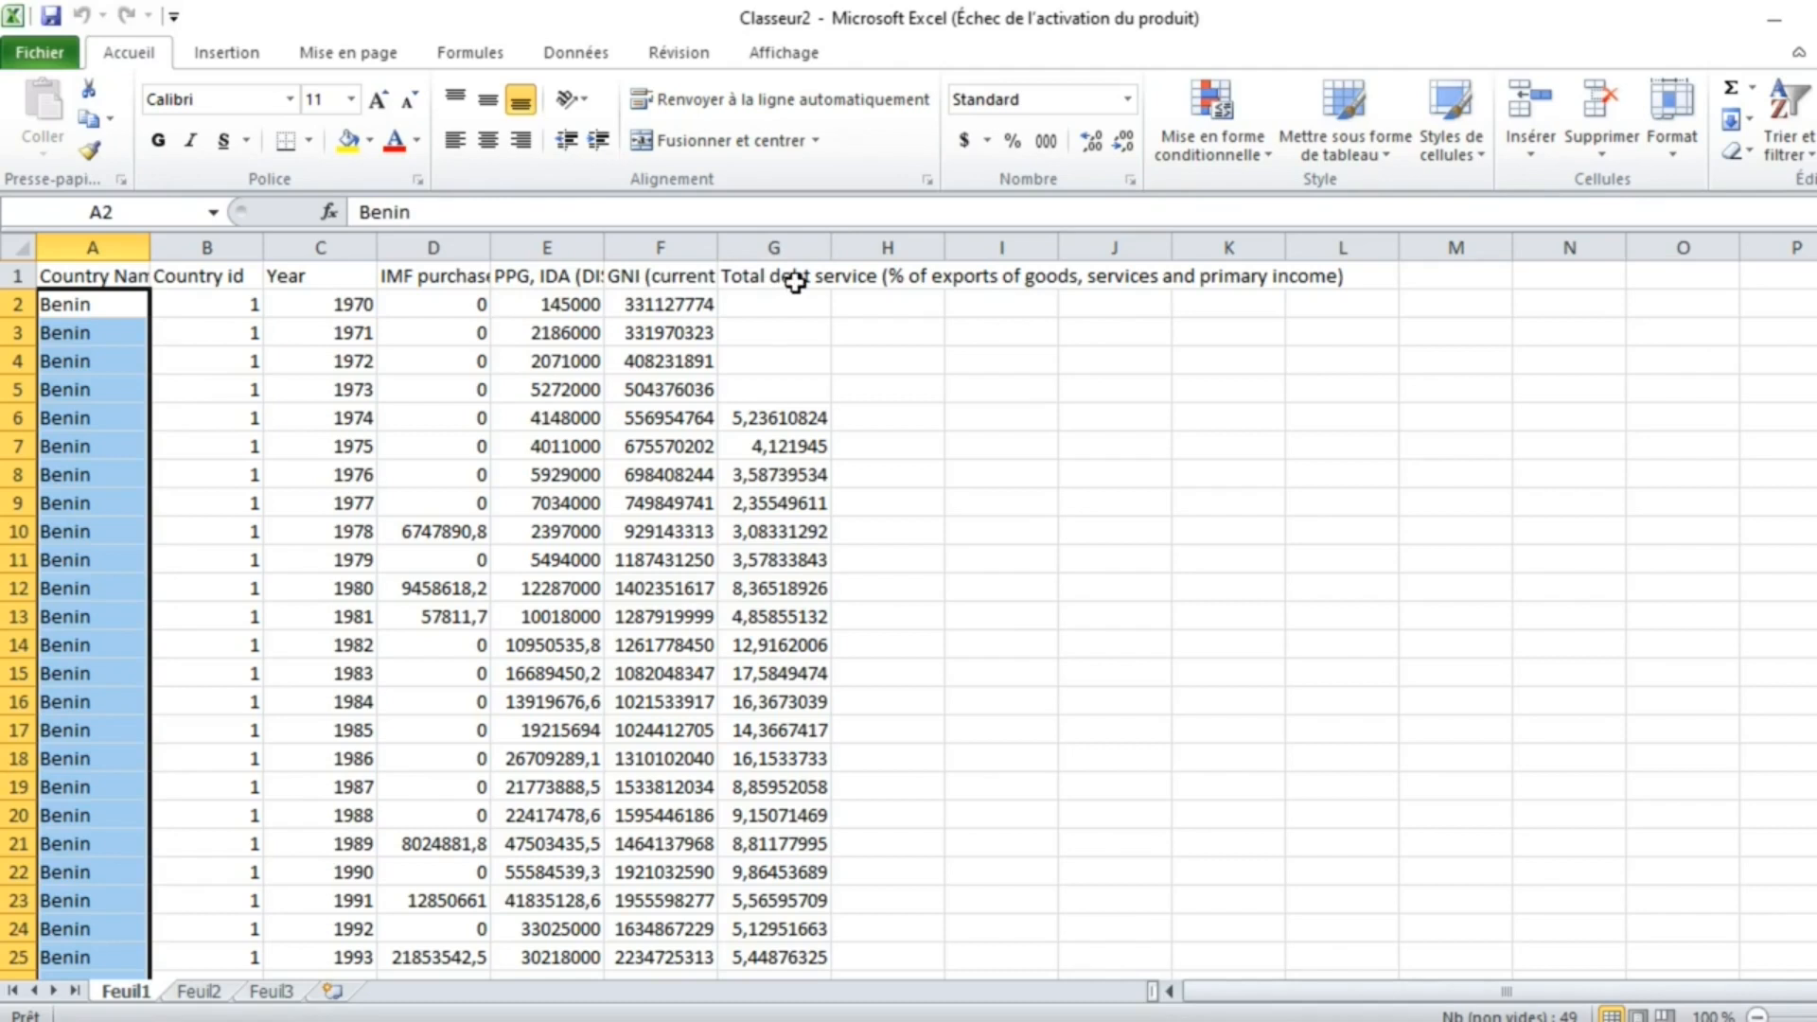
{"action": "scroll", "coordinate": [122, 491], "scroll_direction": "down", "scroll_amount": 2}
{"action": "scroll", "coordinate": [122, 491], "scroll_direction": "up", "scroll_amount": 2}
{"action": "scroll", "coordinate": [339, 310], "scroll_direction": "down", "scroll_amount": 12}
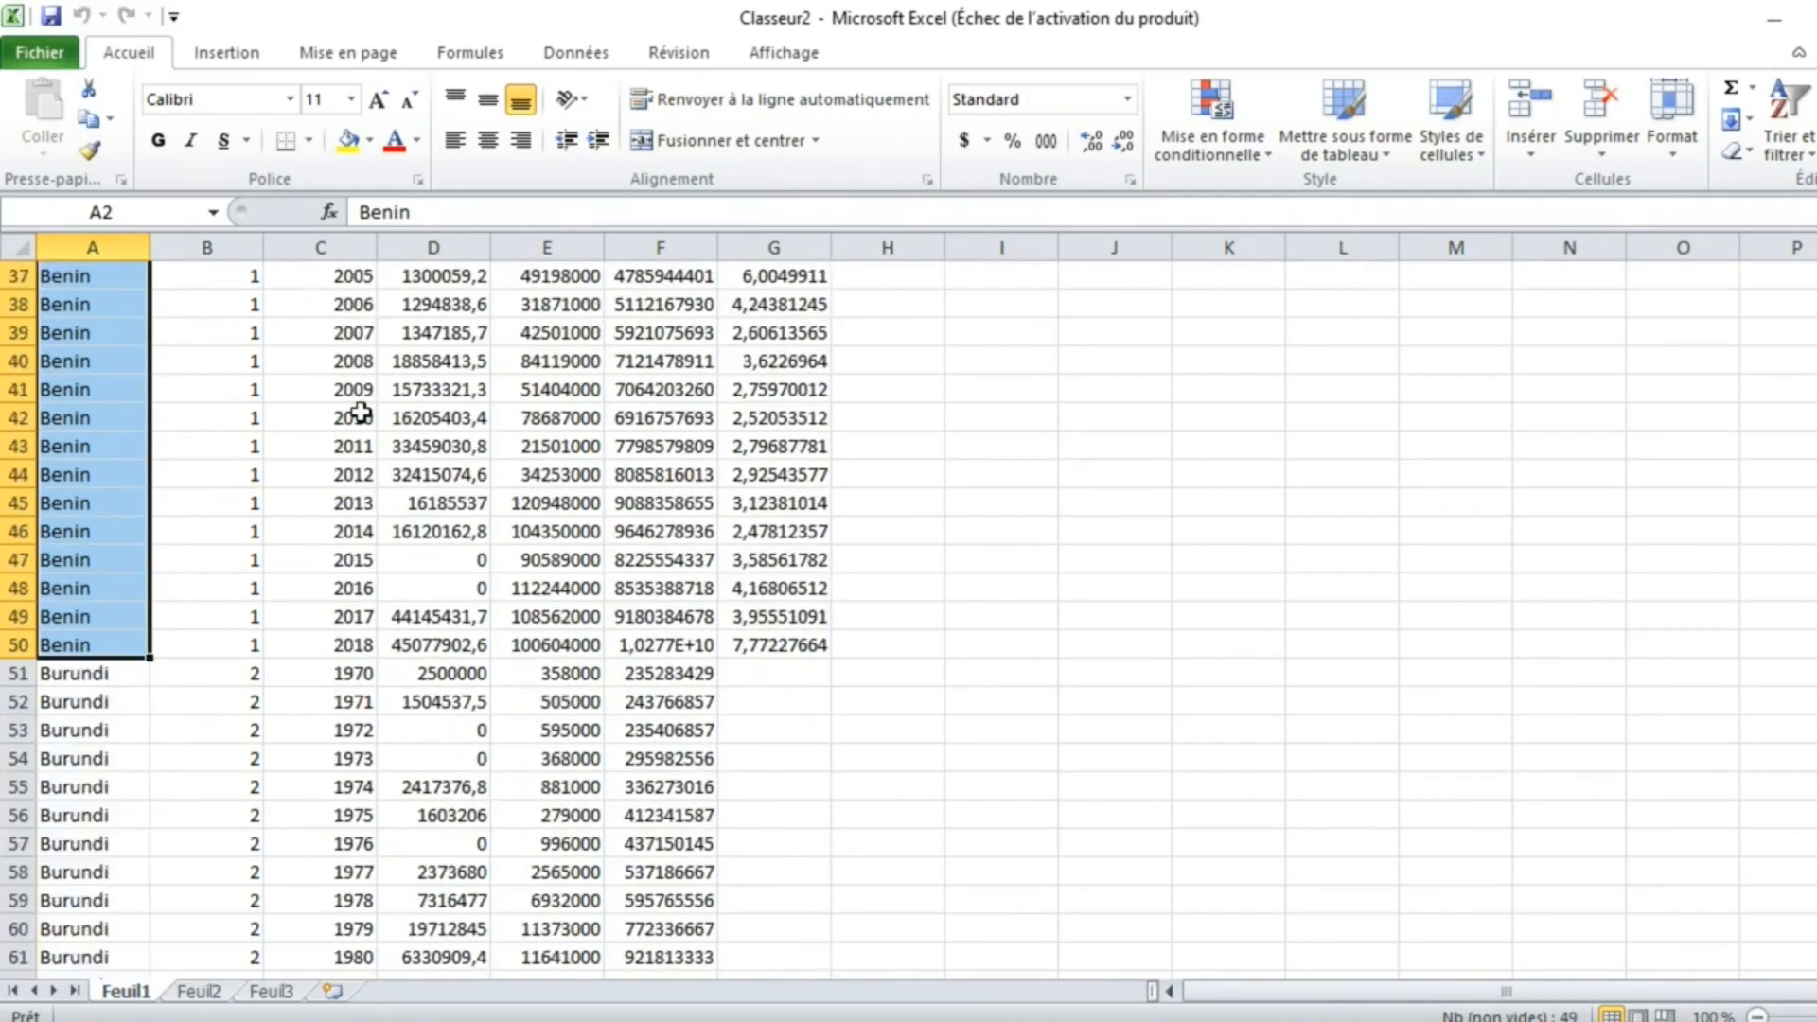
{"action": "scroll", "coordinate": [220, 677], "scroll_direction": "down", "scroll_amount": 2}
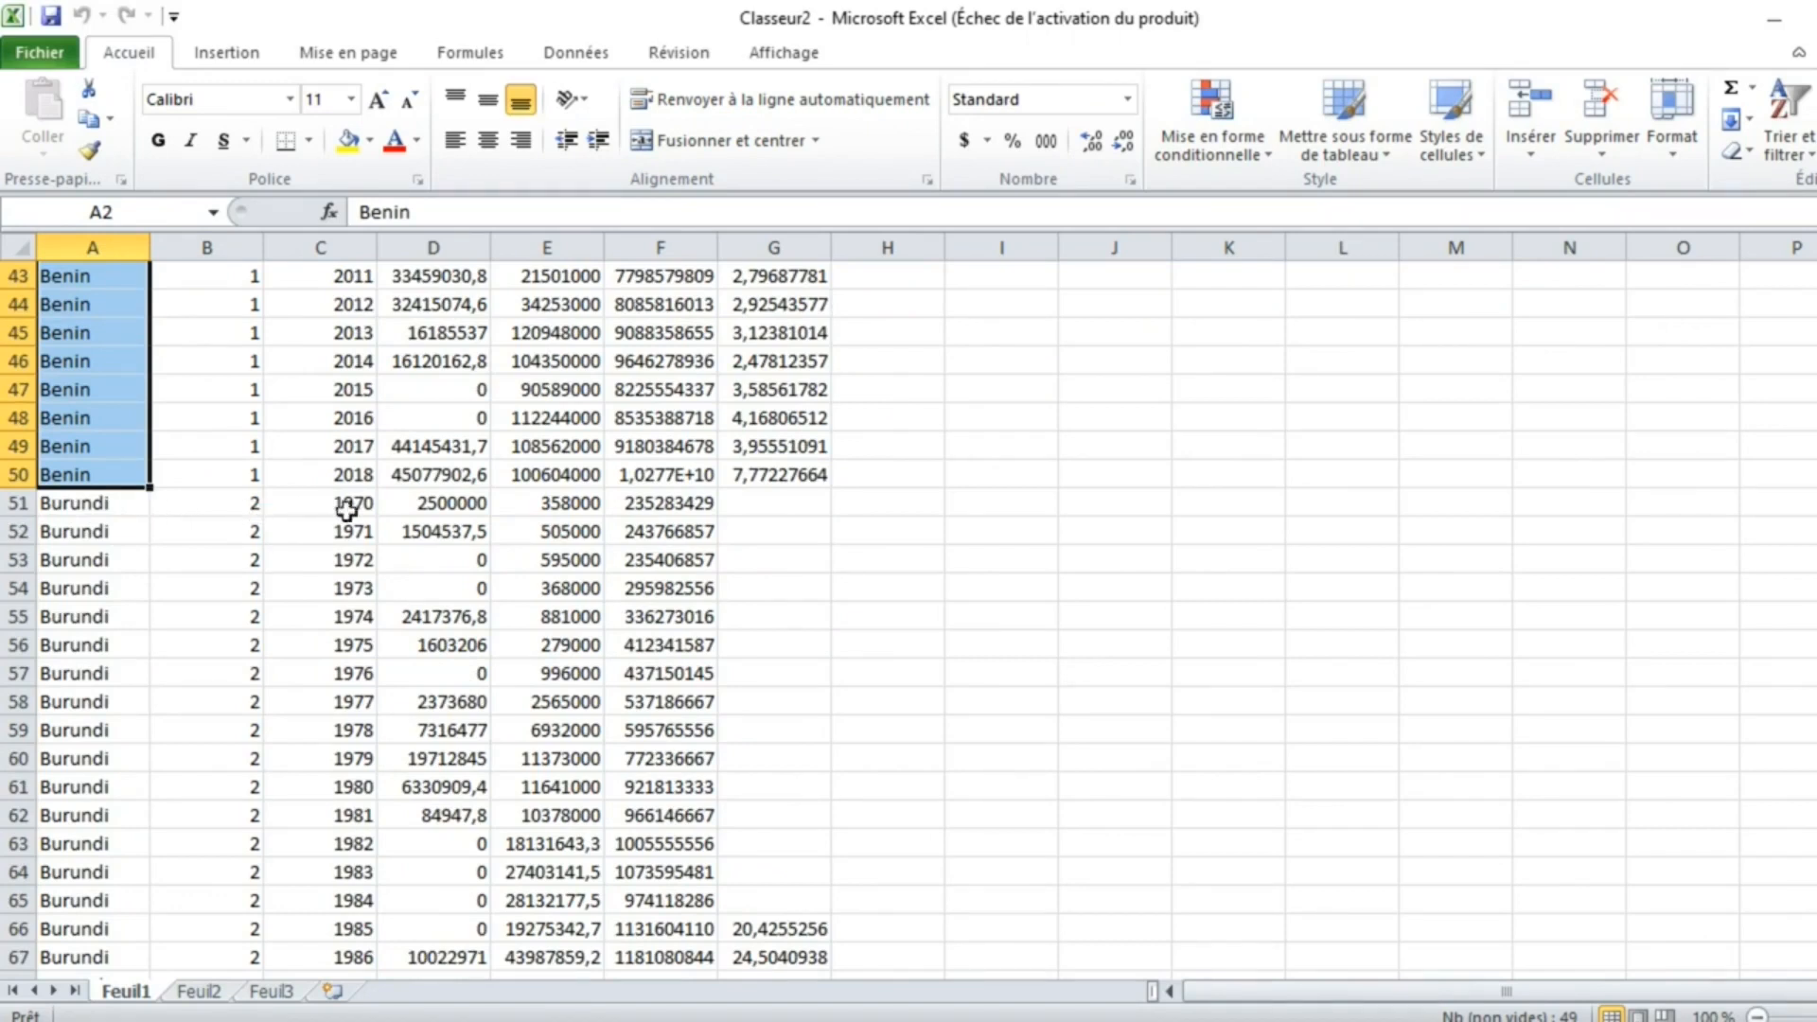
Step: Review the years listed for Burundi and the blocks of the countries that follow it
{"action": "left_click_drag", "start_coordinate": [361, 503], "coordinate": [360, 813]}
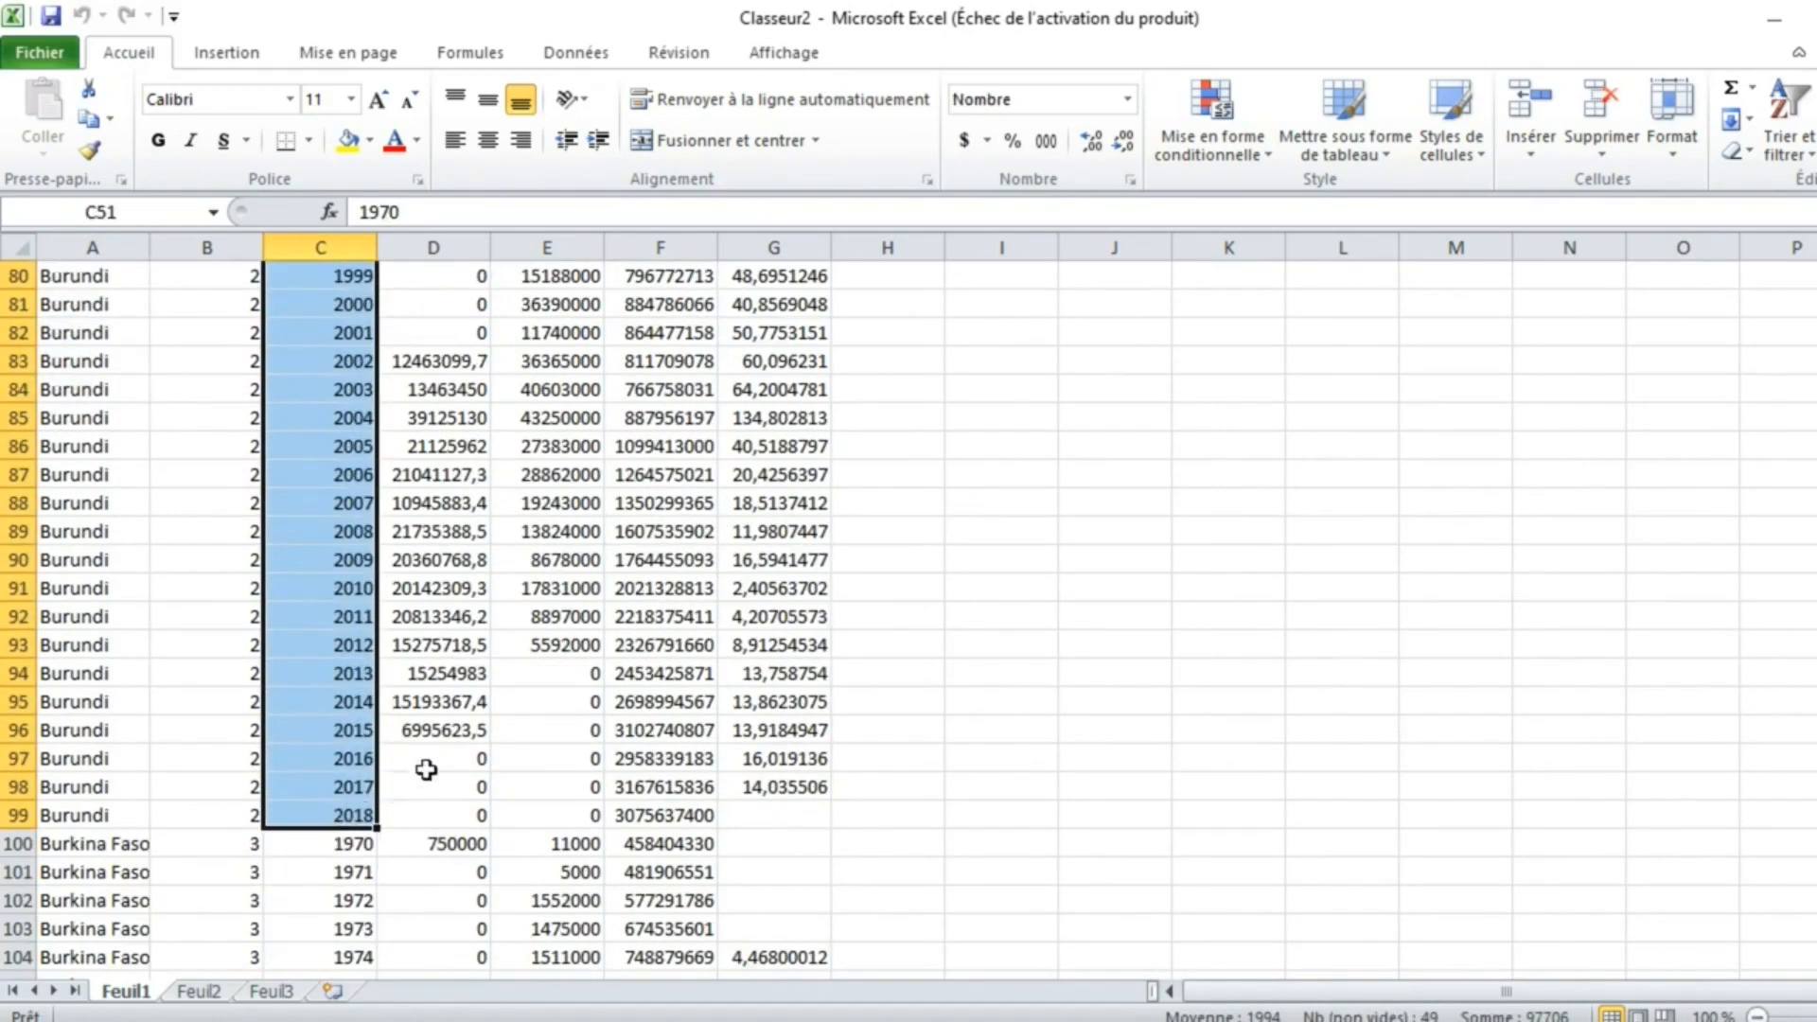
{"action": "scroll", "coordinate": [341, 805], "scroll_direction": "down", "scroll_amount": 3}
{"action": "scroll", "coordinate": [142, 663], "scroll_direction": "down", "scroll_amount": 1}
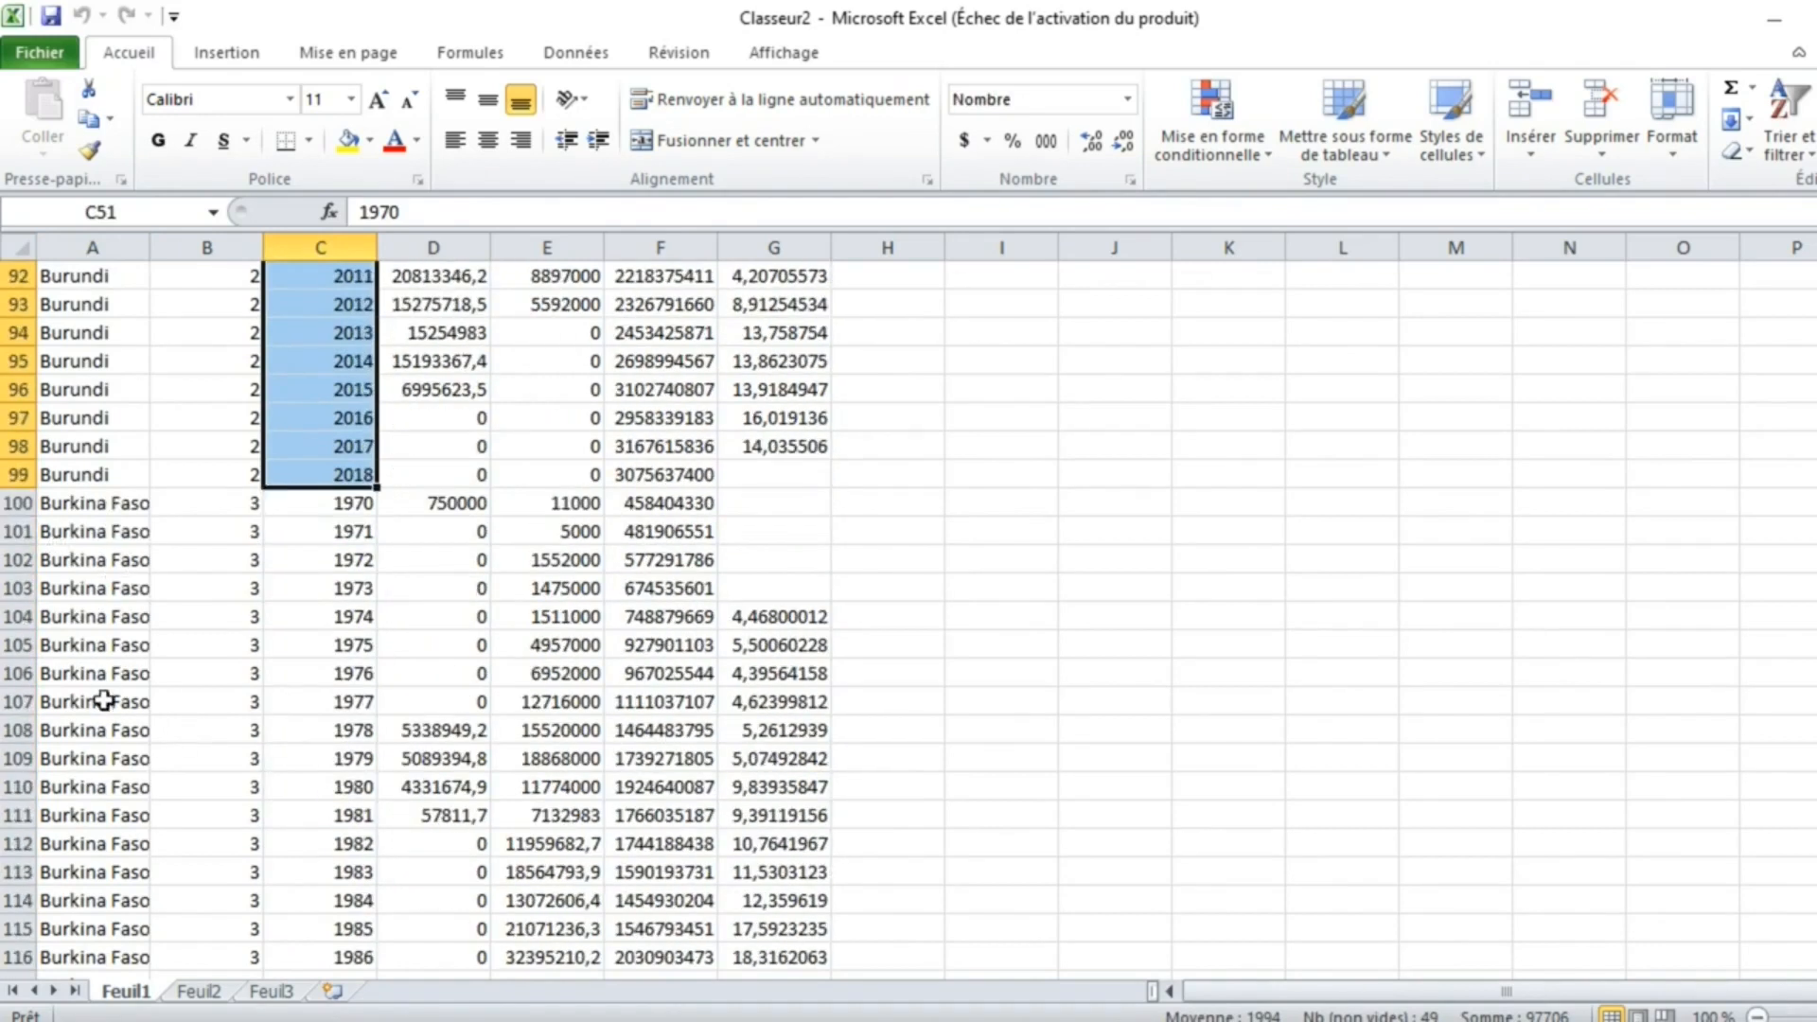
{"action": "scroll", "coordinate": [101, 697], "scroll_direction": "down", "scroll_amount": 19}
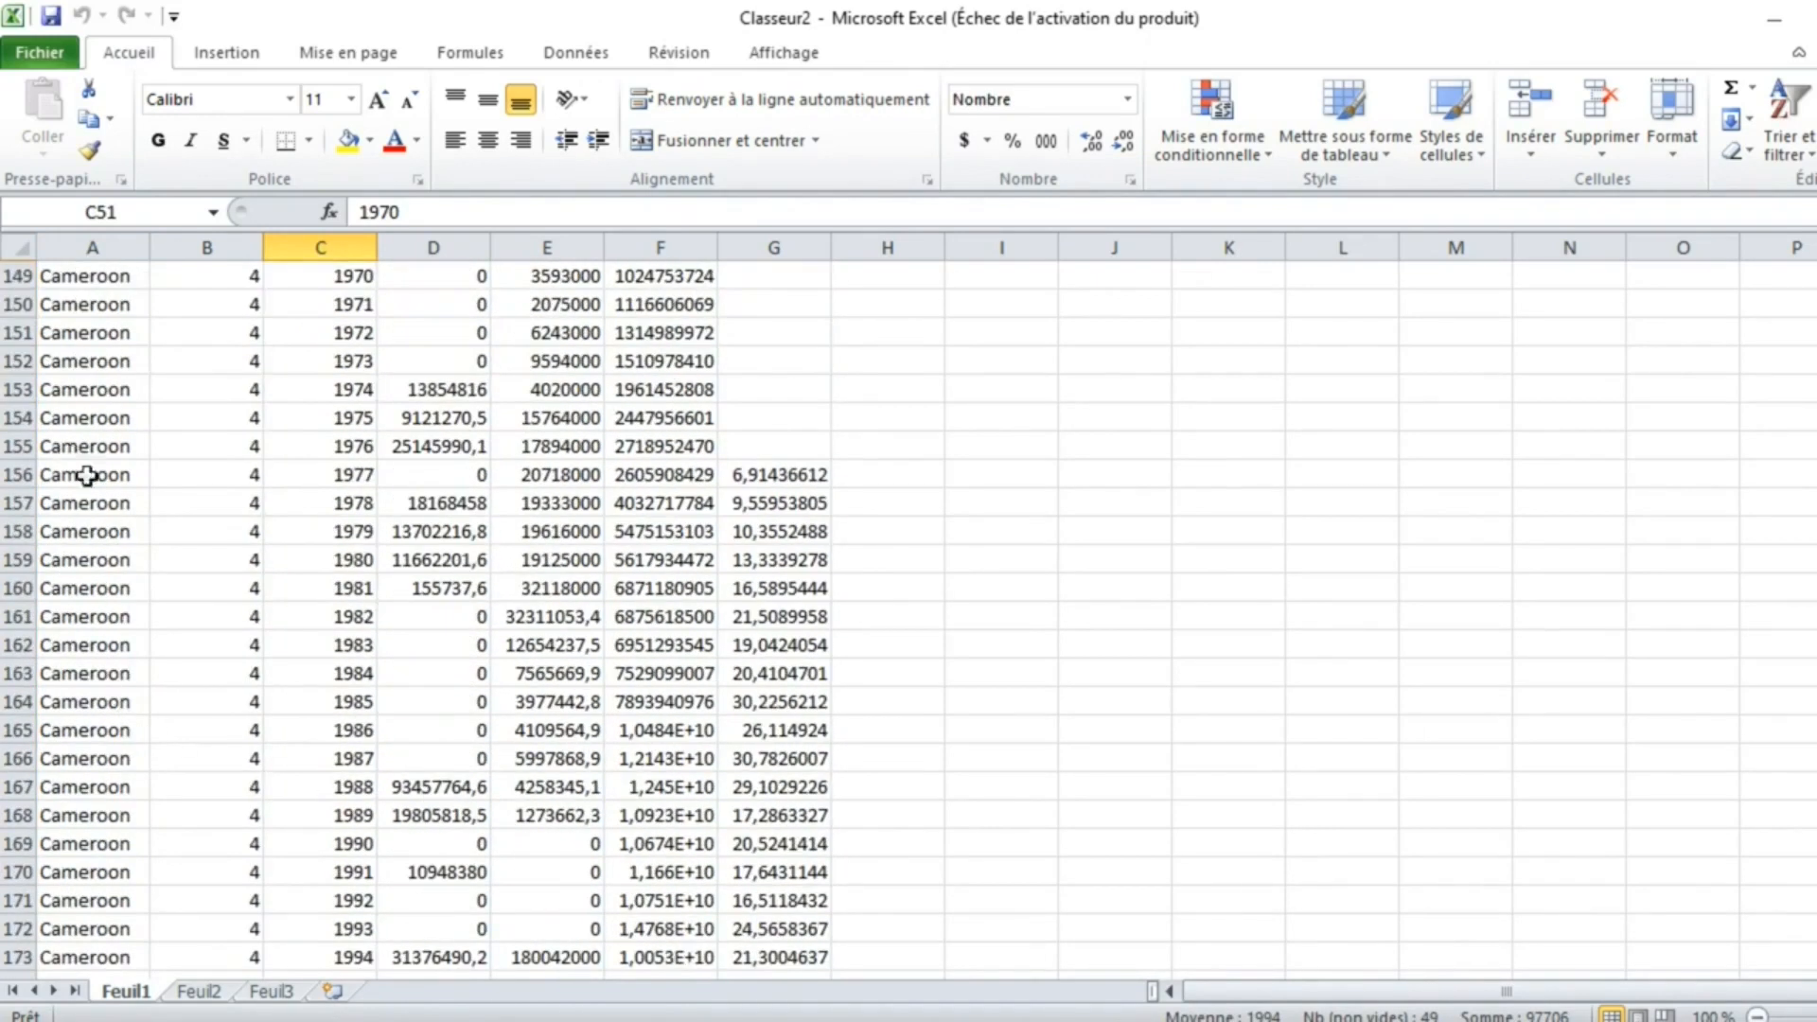
{"action": "scroll", "coordinate": [170, 769], "scroll_direction": "down", "scroll_amount": 13}
{"action": "scroll", "coordinate": [169, 771], "scroll_direction": "up", "scroll_amount": 20}
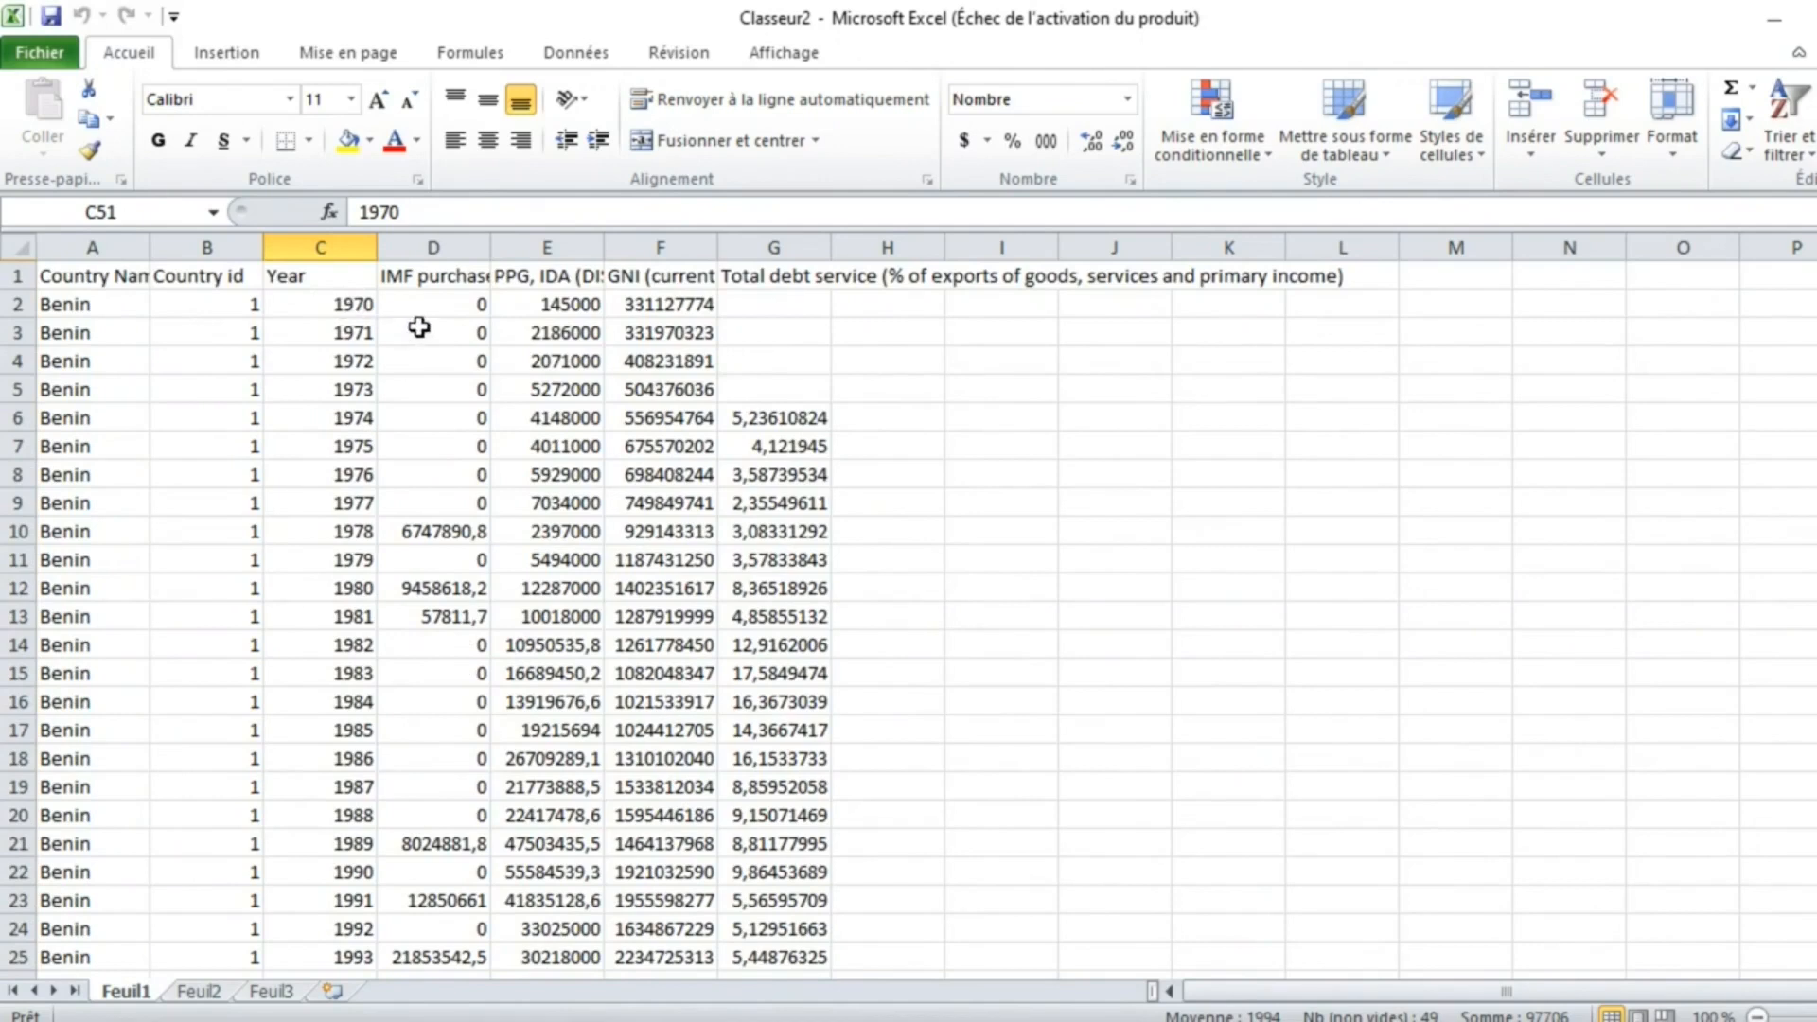
Step: Inspect the headings of the IMF purchases, PPG IDA, GNI and total debt service variables and the data rows beneath them
{"action": "left_click", "coordinate": [435, 275]}
{"action": "left_click", "coordinate": [598, 273]}
{"action": "left_click", "coordinate": [654, 276]}
{"action": "left_click", "coordinate": [731, 275]}
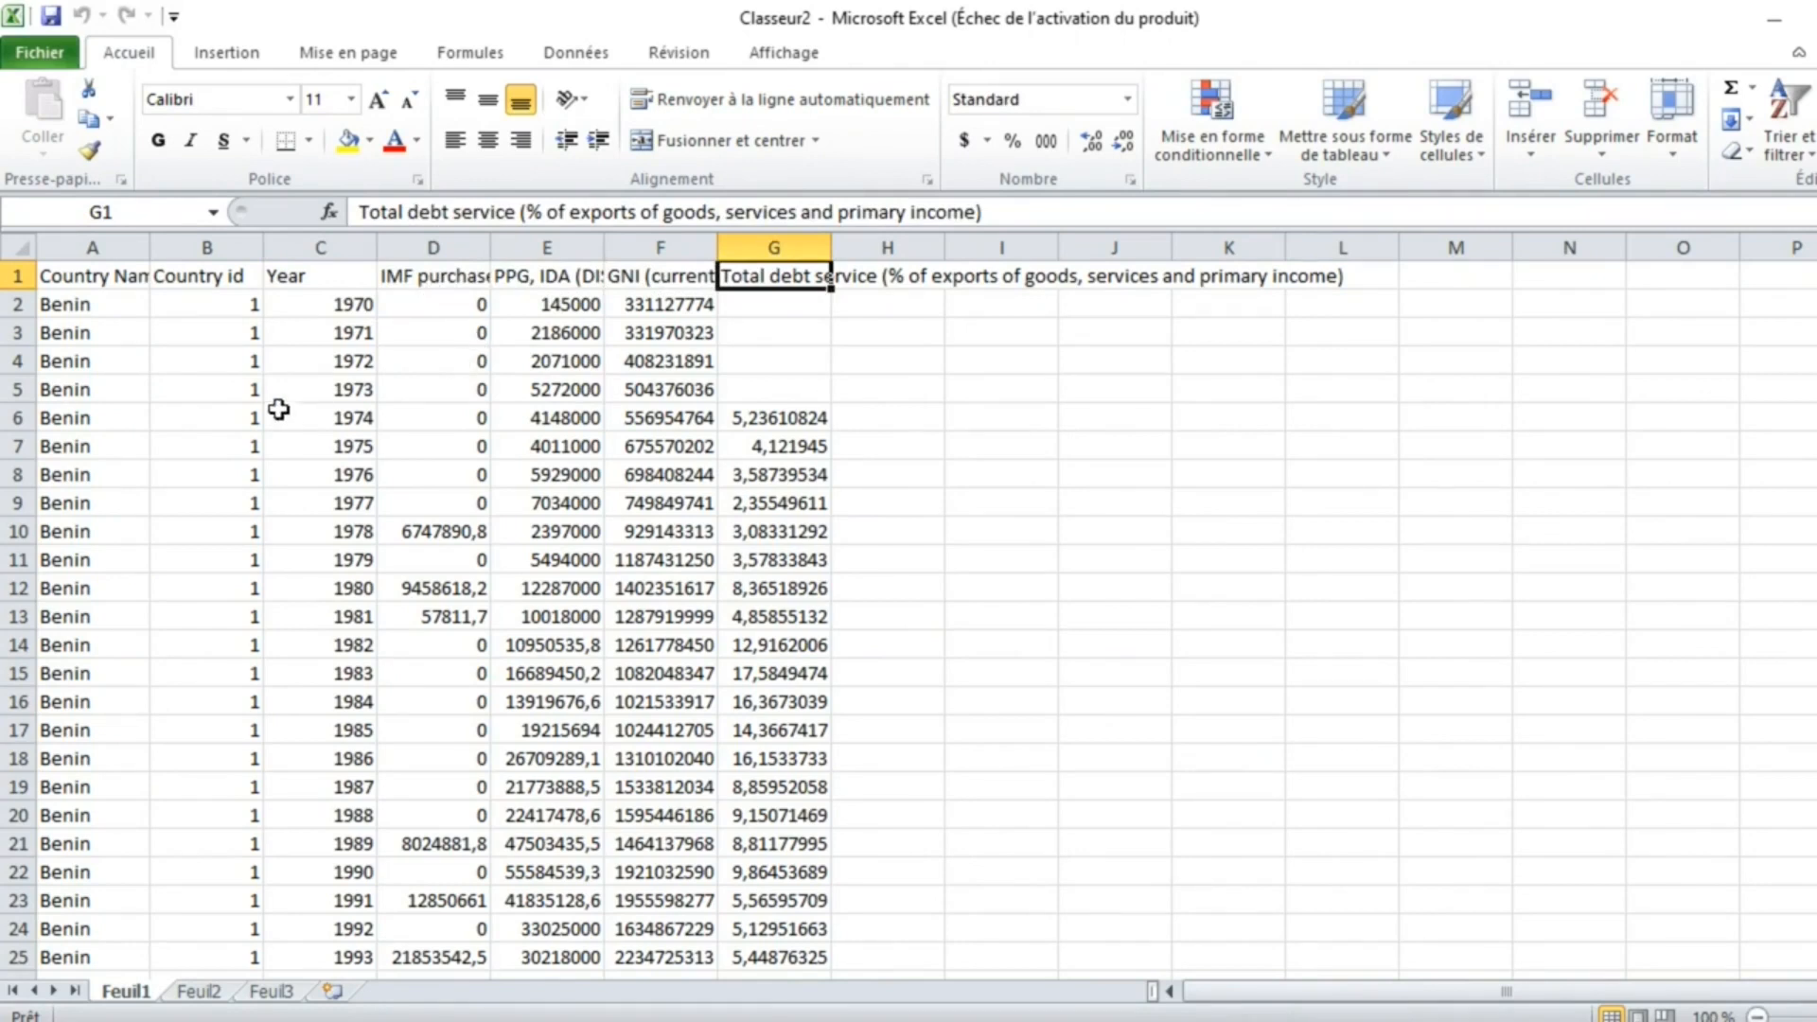
{"action": "scroll", "coordinate": [269, 421], "scroll_direction": "down", "scroll_amount": 16}
{"action": "scroll", "coordinate": [266, 485], "scroll_direction": "down", "scroll_amount": 7}
{"action": "scroll", "coordinate": [265, 486], "scroll_direction": "up", "scroll_amount": 20}
Step: Minimize the Excel workbook, switch to EViews and dismiss its startup screen
{"action": "left_click", "coordinate": [1773, 19]}
{"action": "left_click", "coordinate": [1457, 44]}
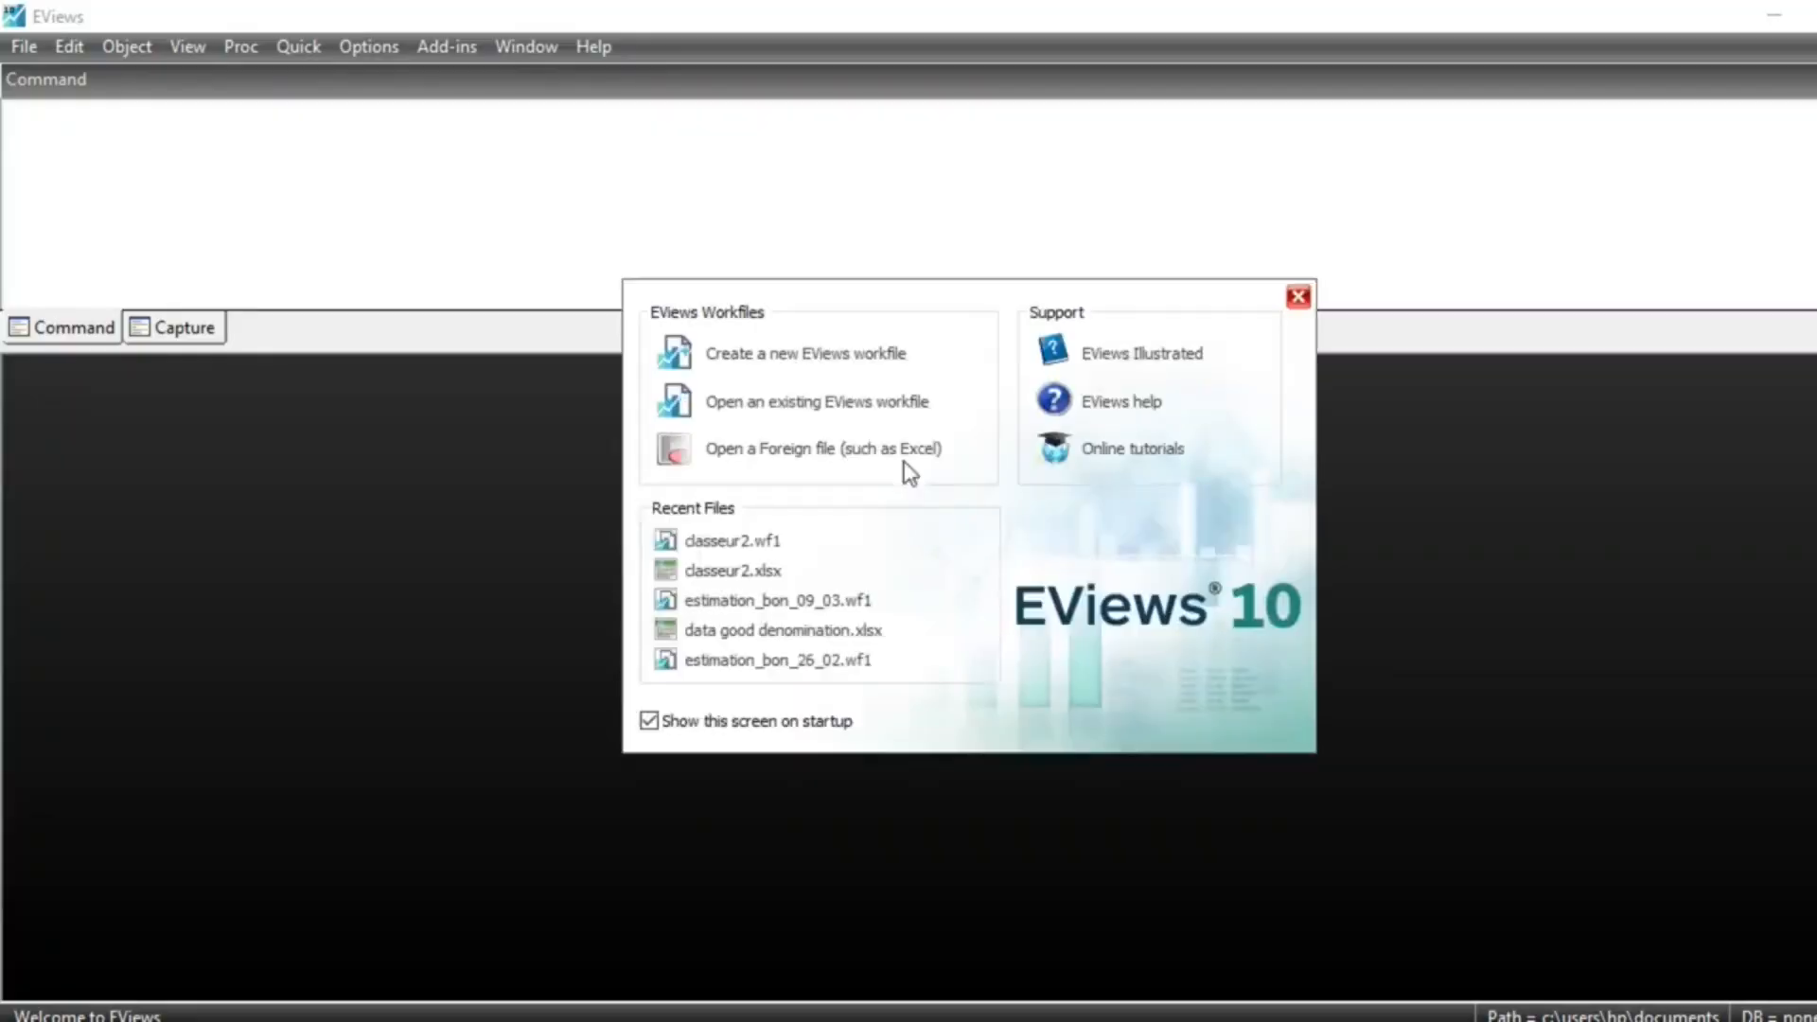
{"action": "left_click", "coordinate": [1298, 298]}
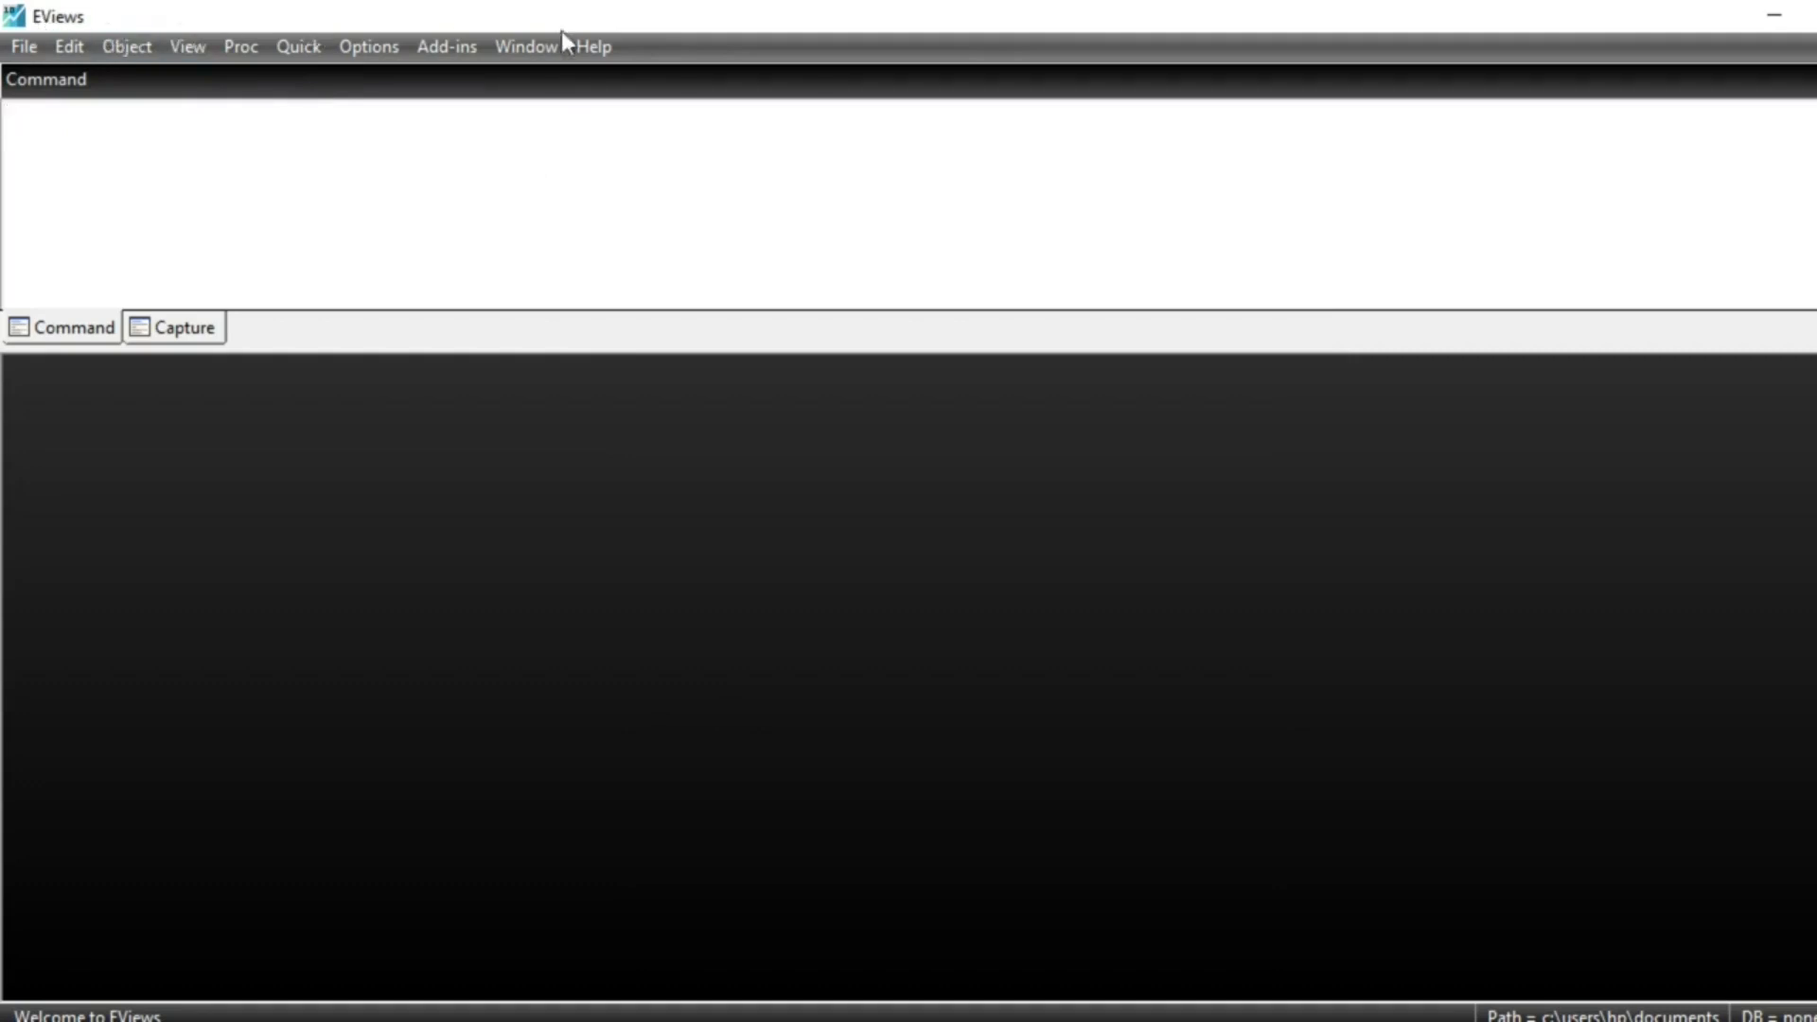
Step: Start importing the Classeur2 Excel file from the panel folder on the desktop (Bureau)
{"action": "left_click", "coordinate": [36, 53]}
{"action": "mouse_move", "coordinate": [309, 276]}
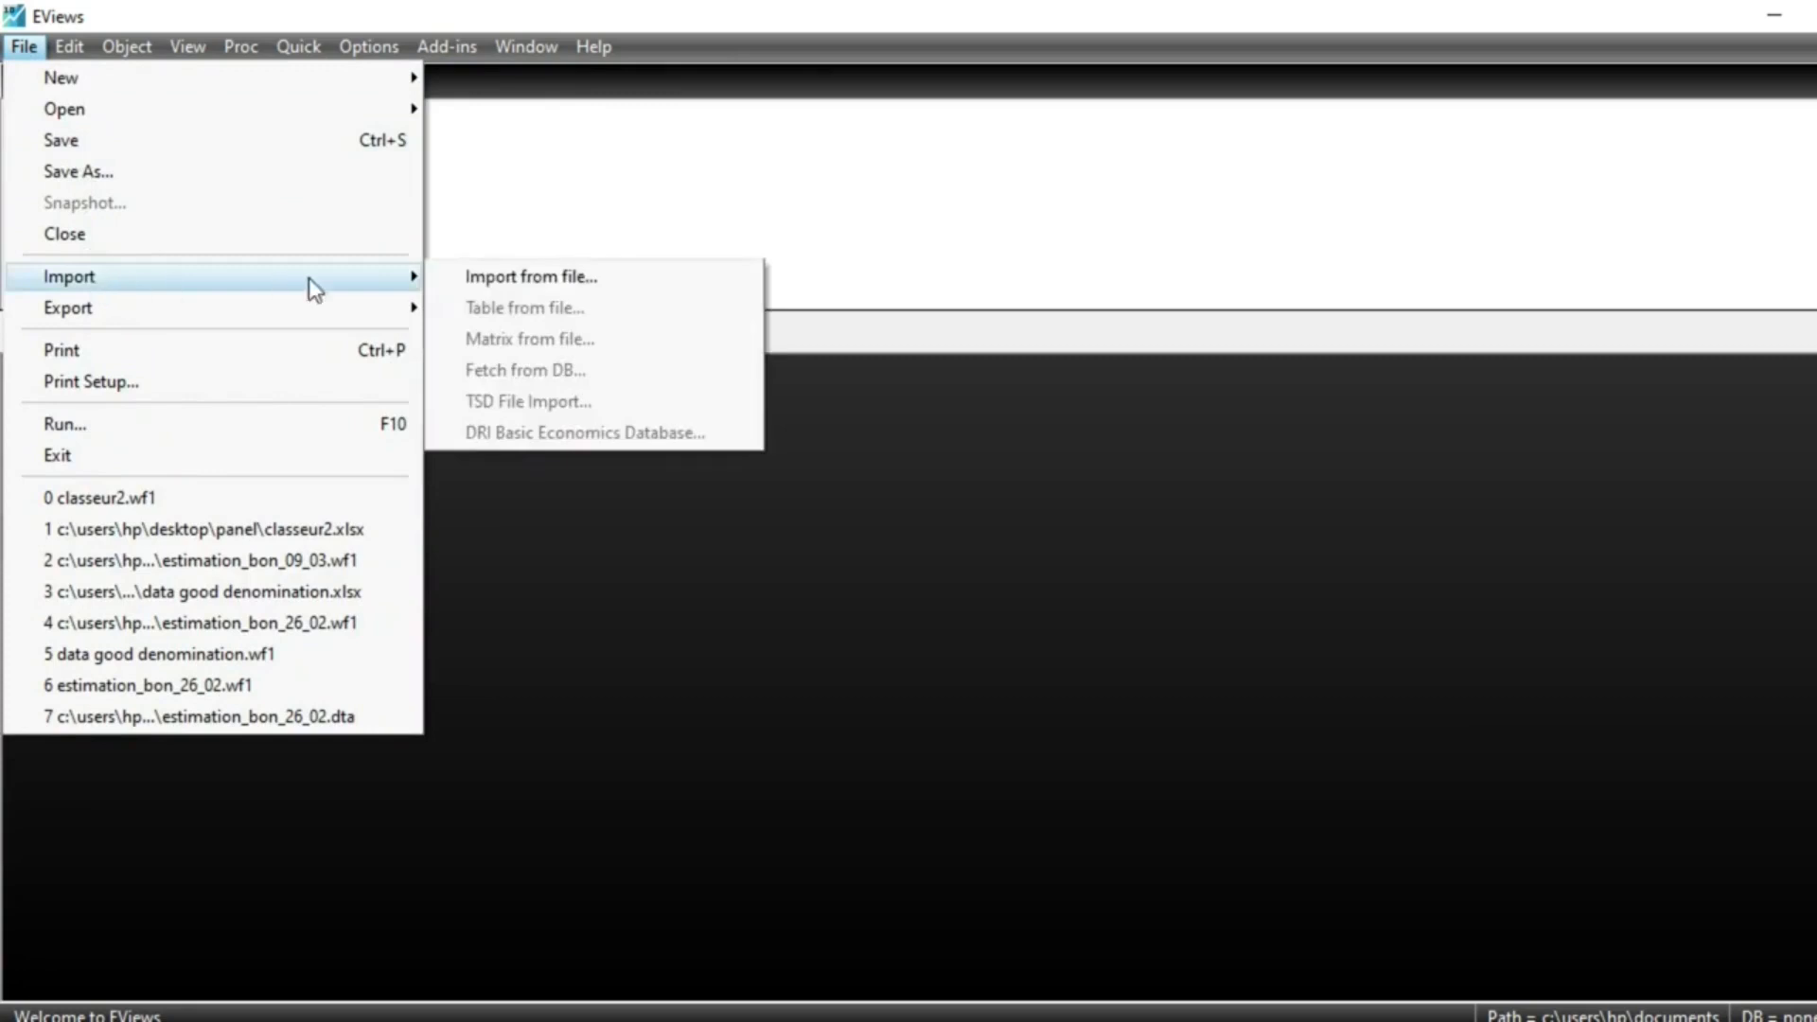
{"action": "left_click", "coordinate": [524, 282]}
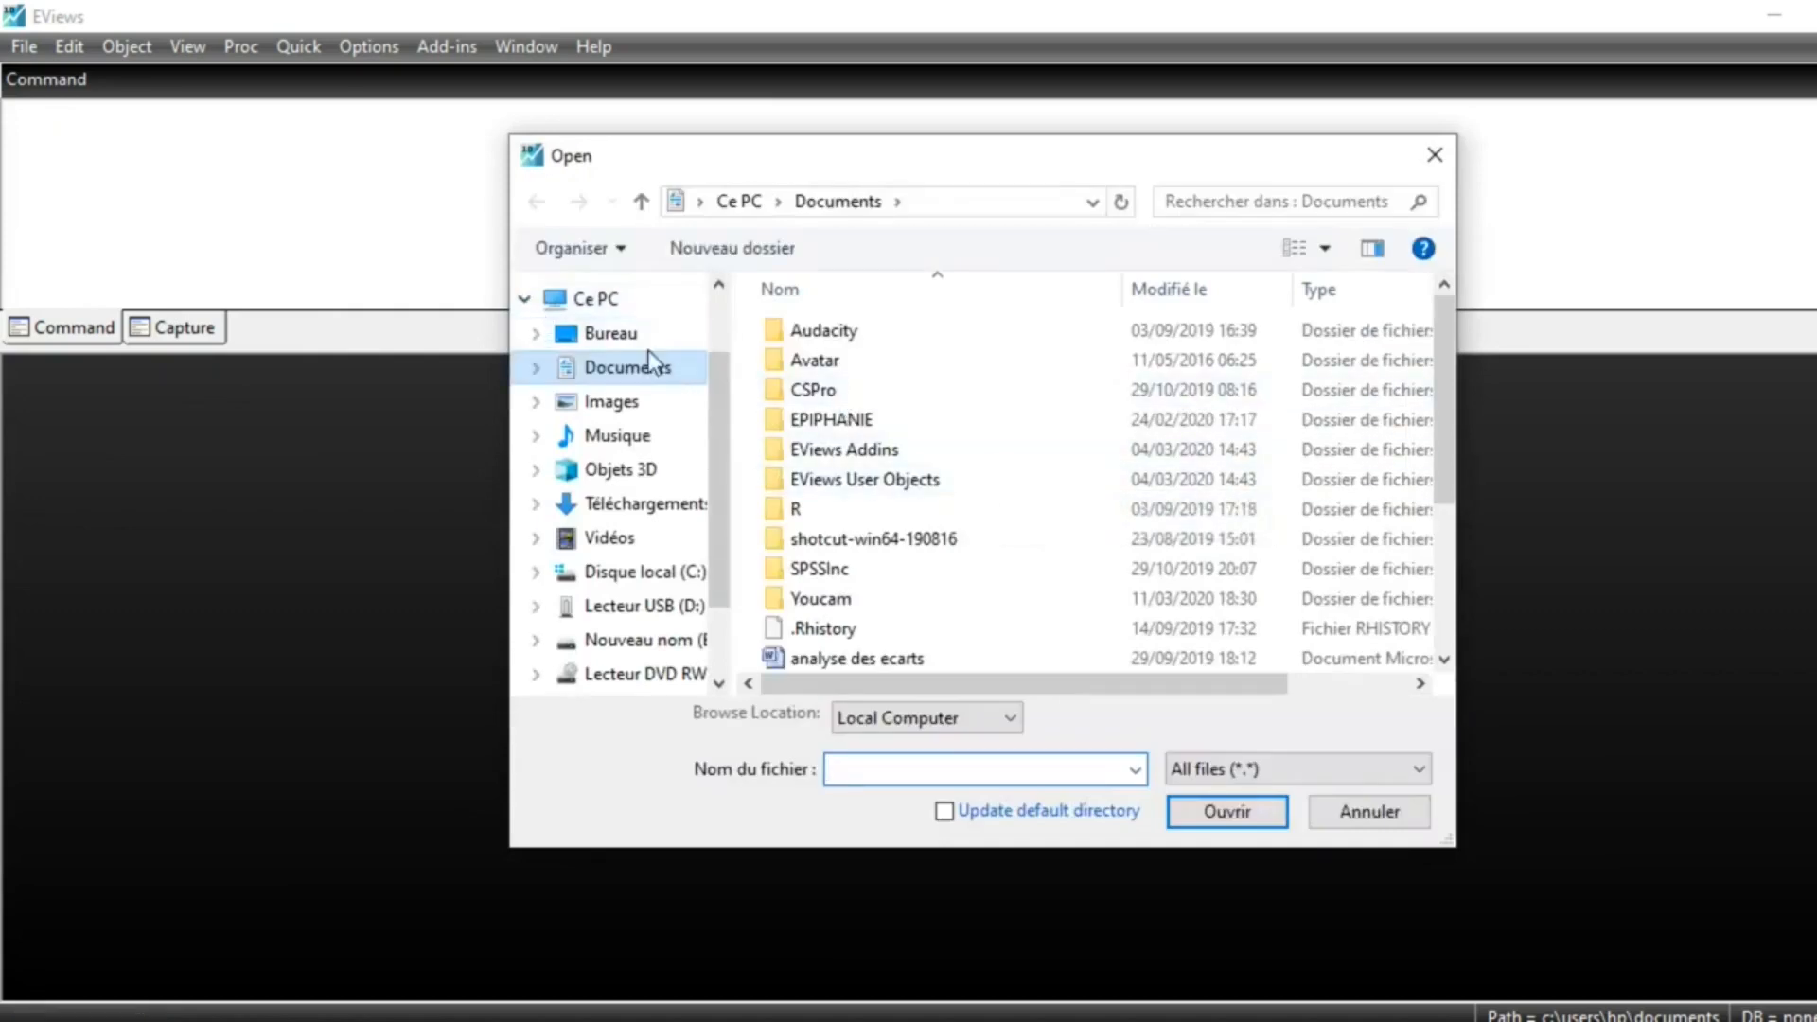
{"action": "left_click", "coordinate": [605, 333]}
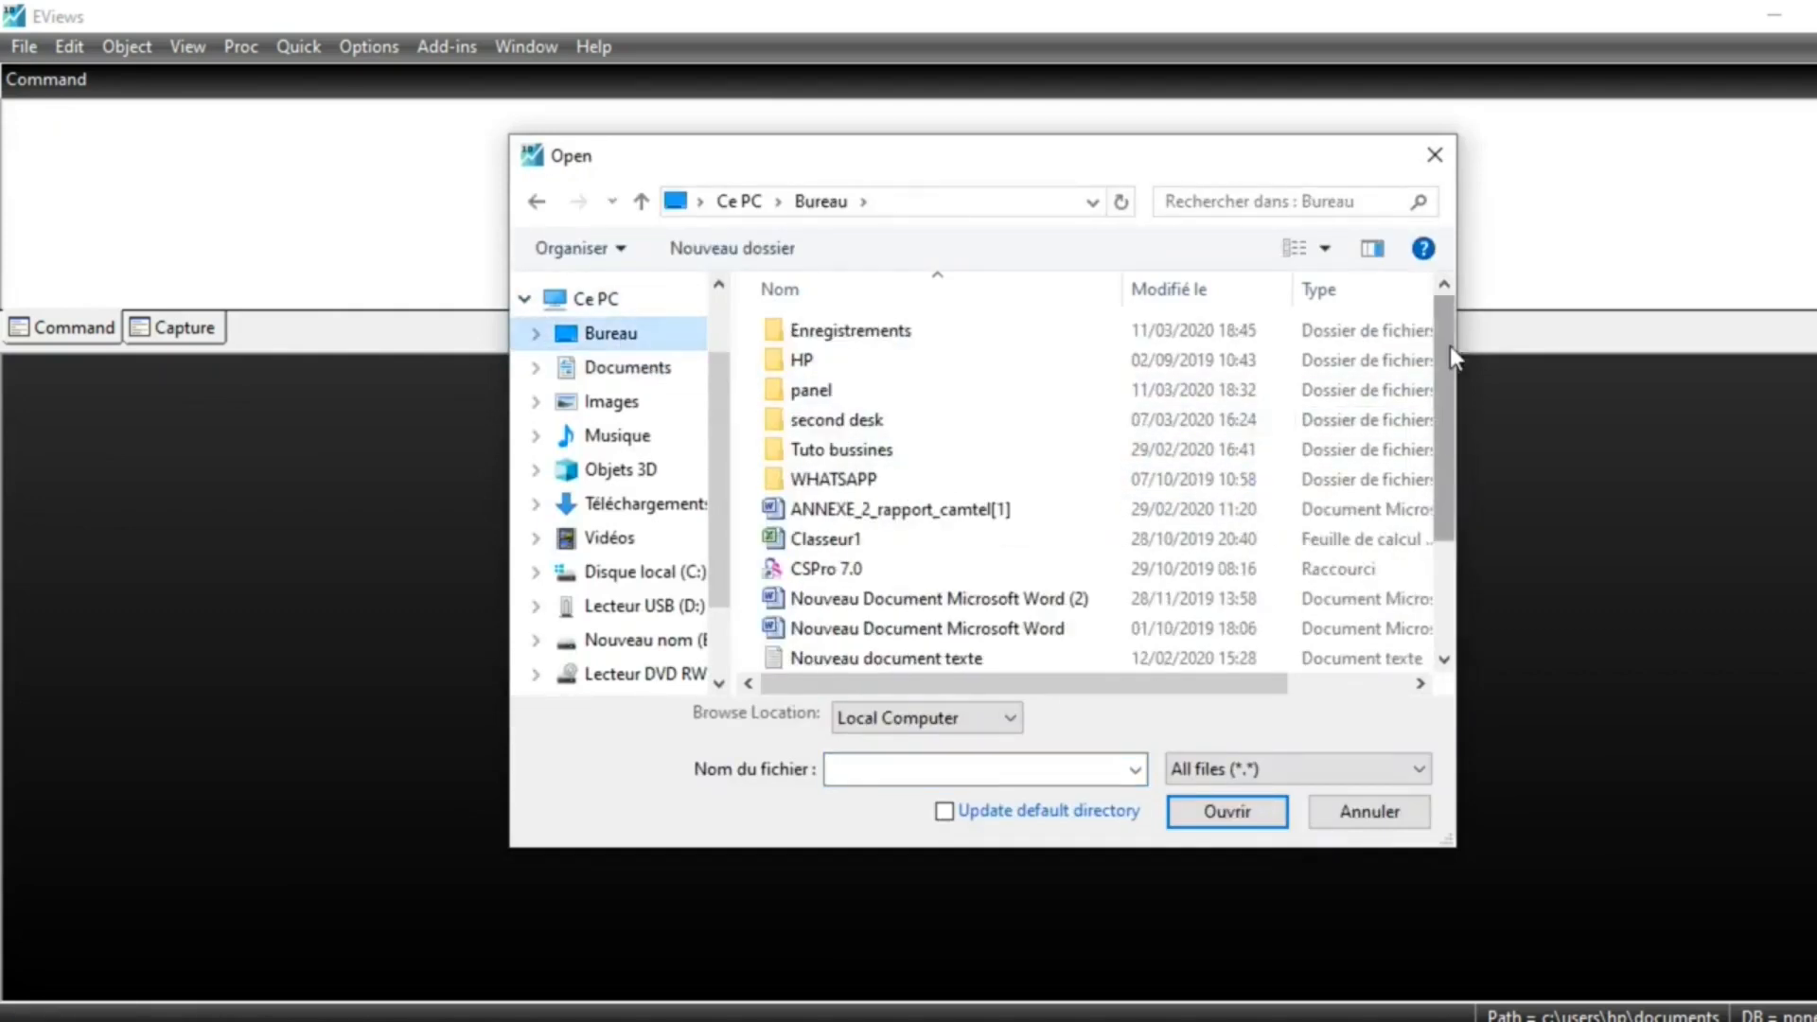
{"action": "double_click", "coordinate": [876, 405]}
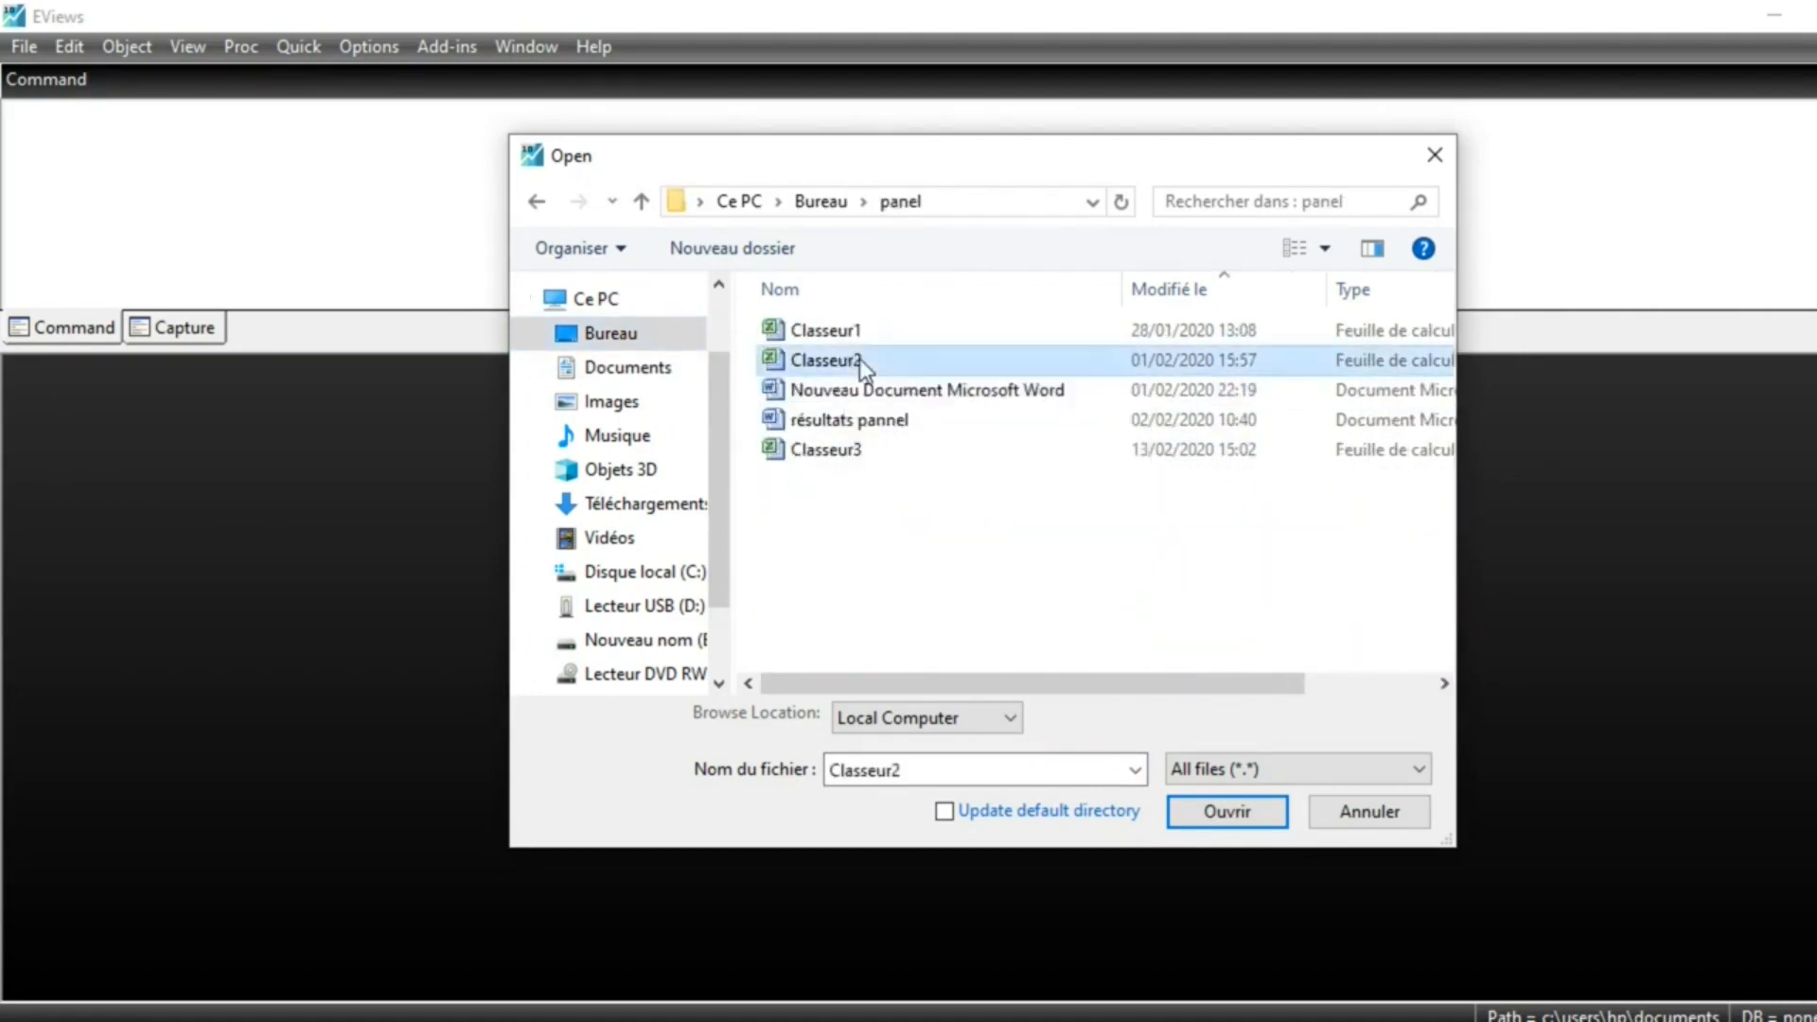
{"action": "double_click", "coordinate": [859, 360]}
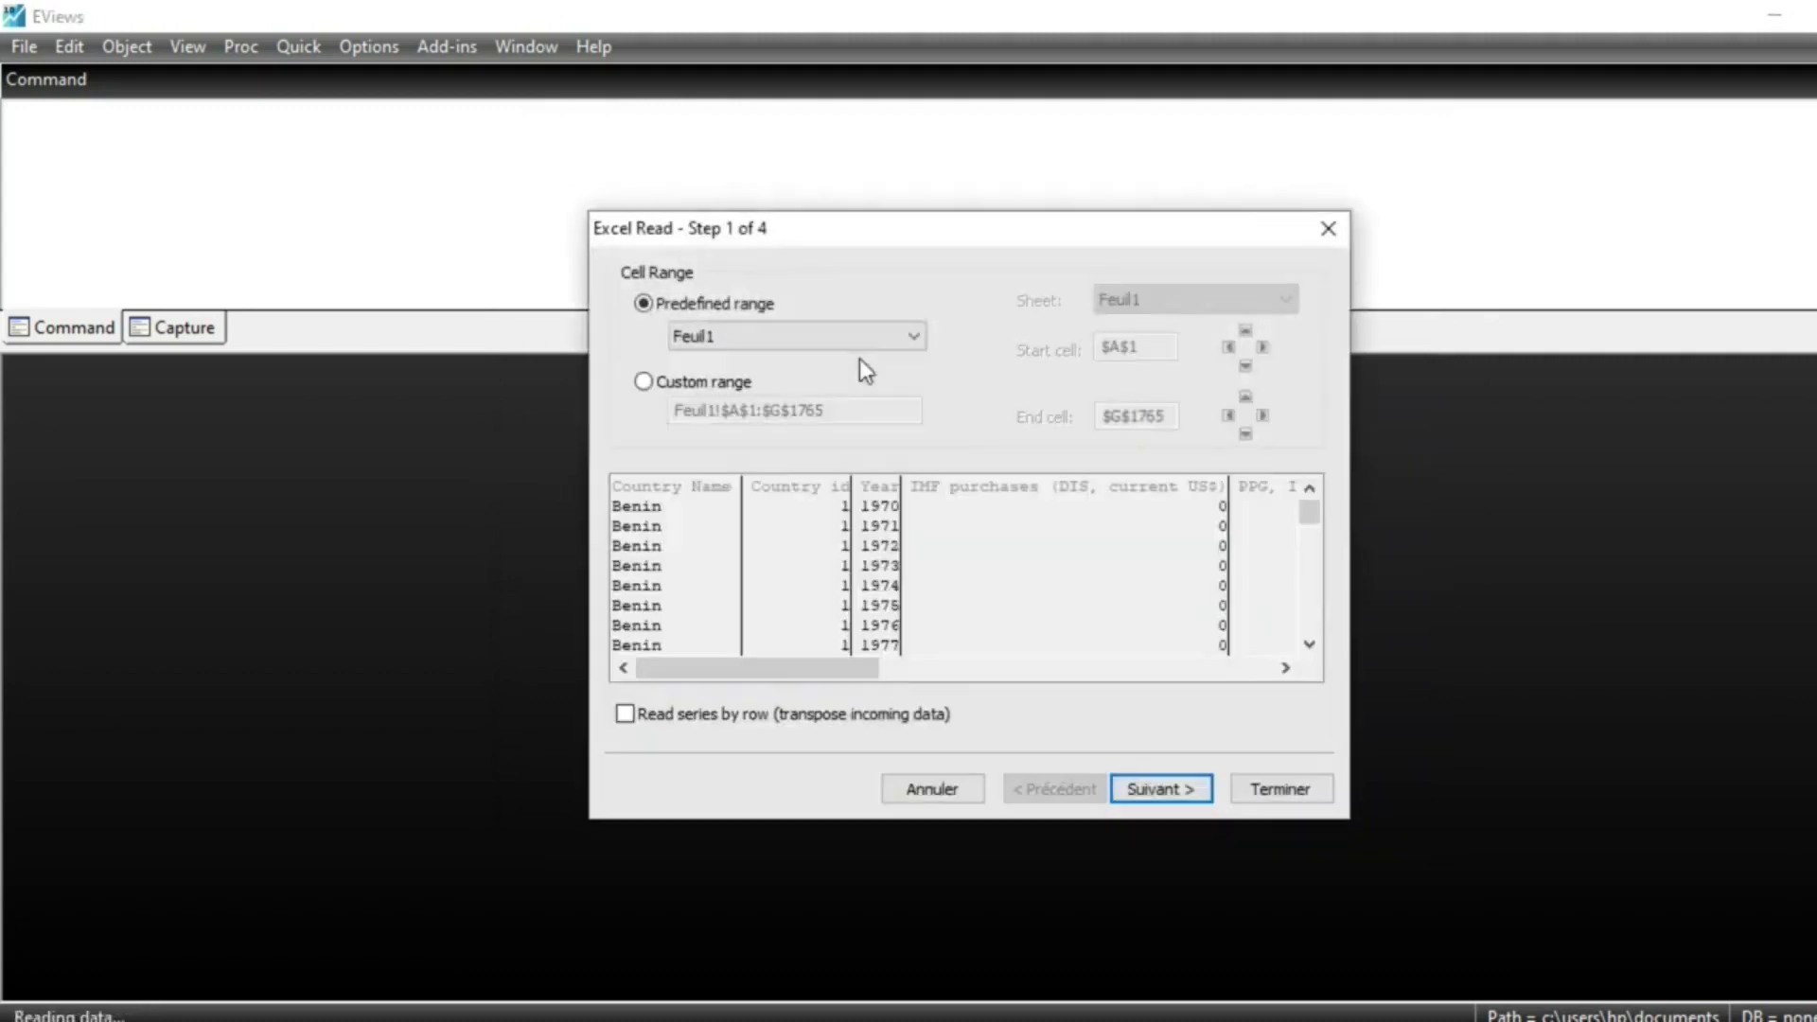
Step: Complete the Excel import of Feuil1 with the default settings, without linking the series to the external source
{"action": "left_click", "coordinate": [1168, 787]}
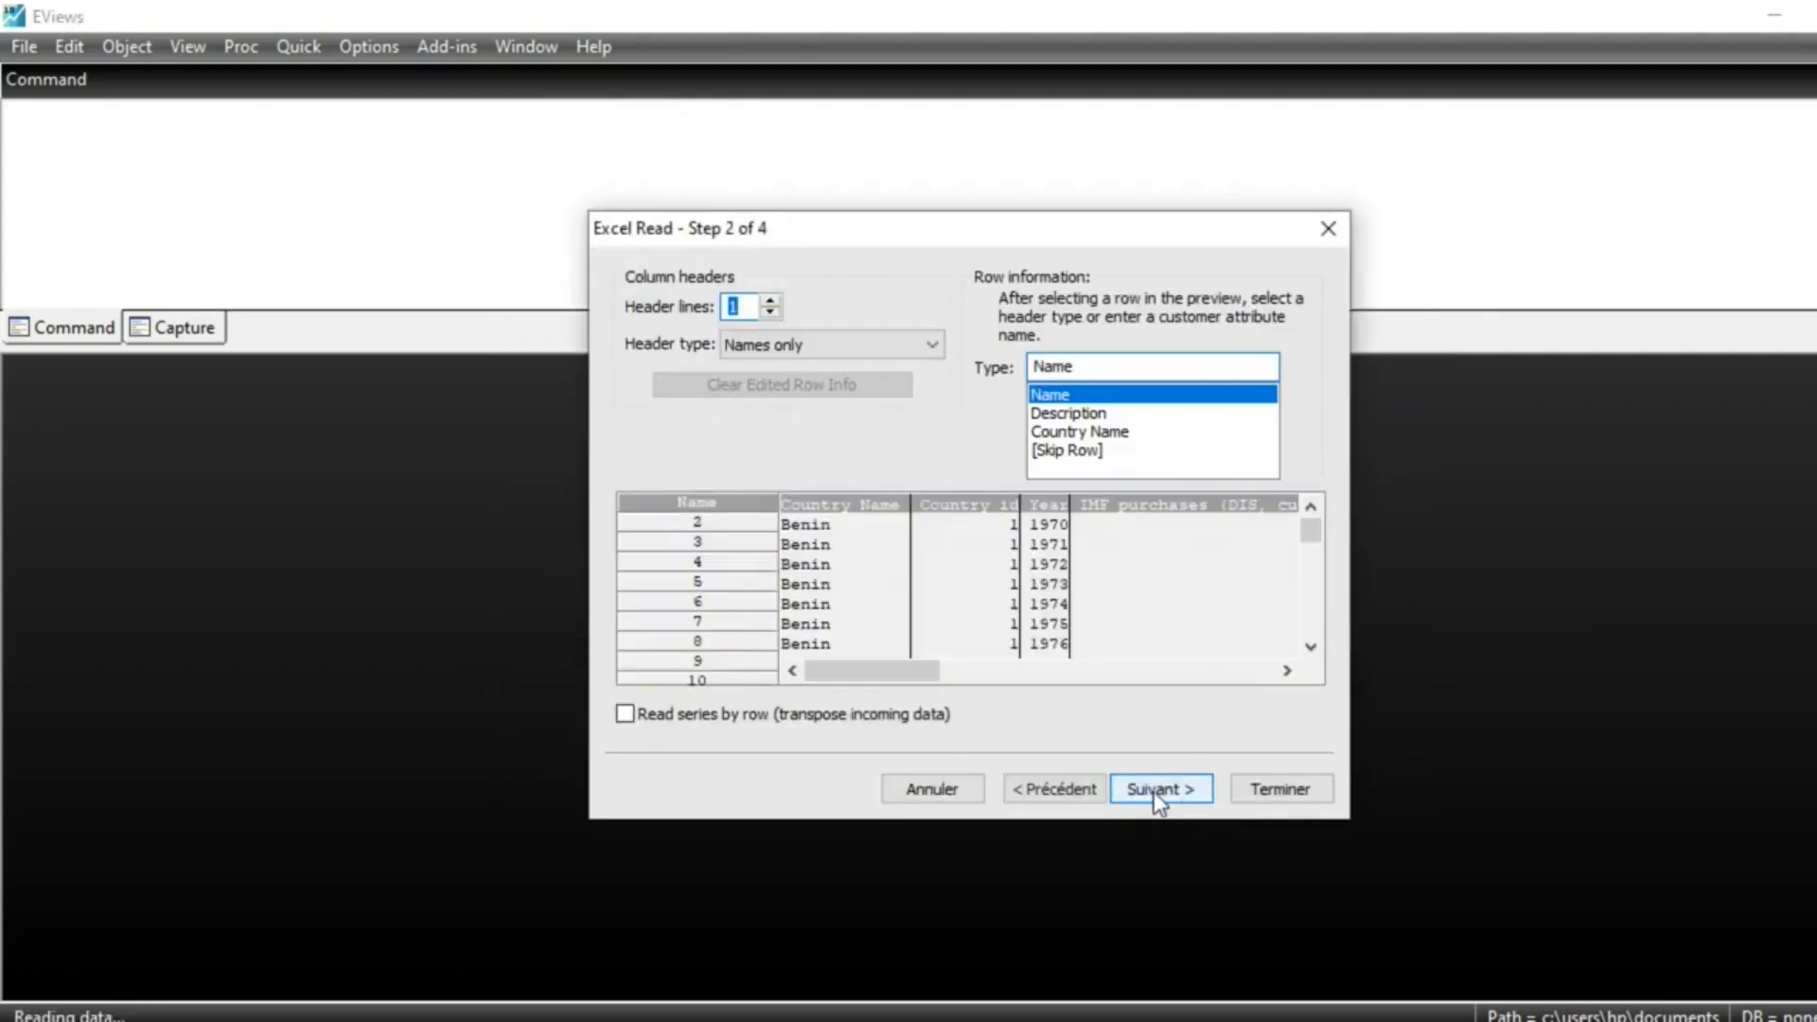
{"action": "left_click", "coordinate": [1156, 795]}
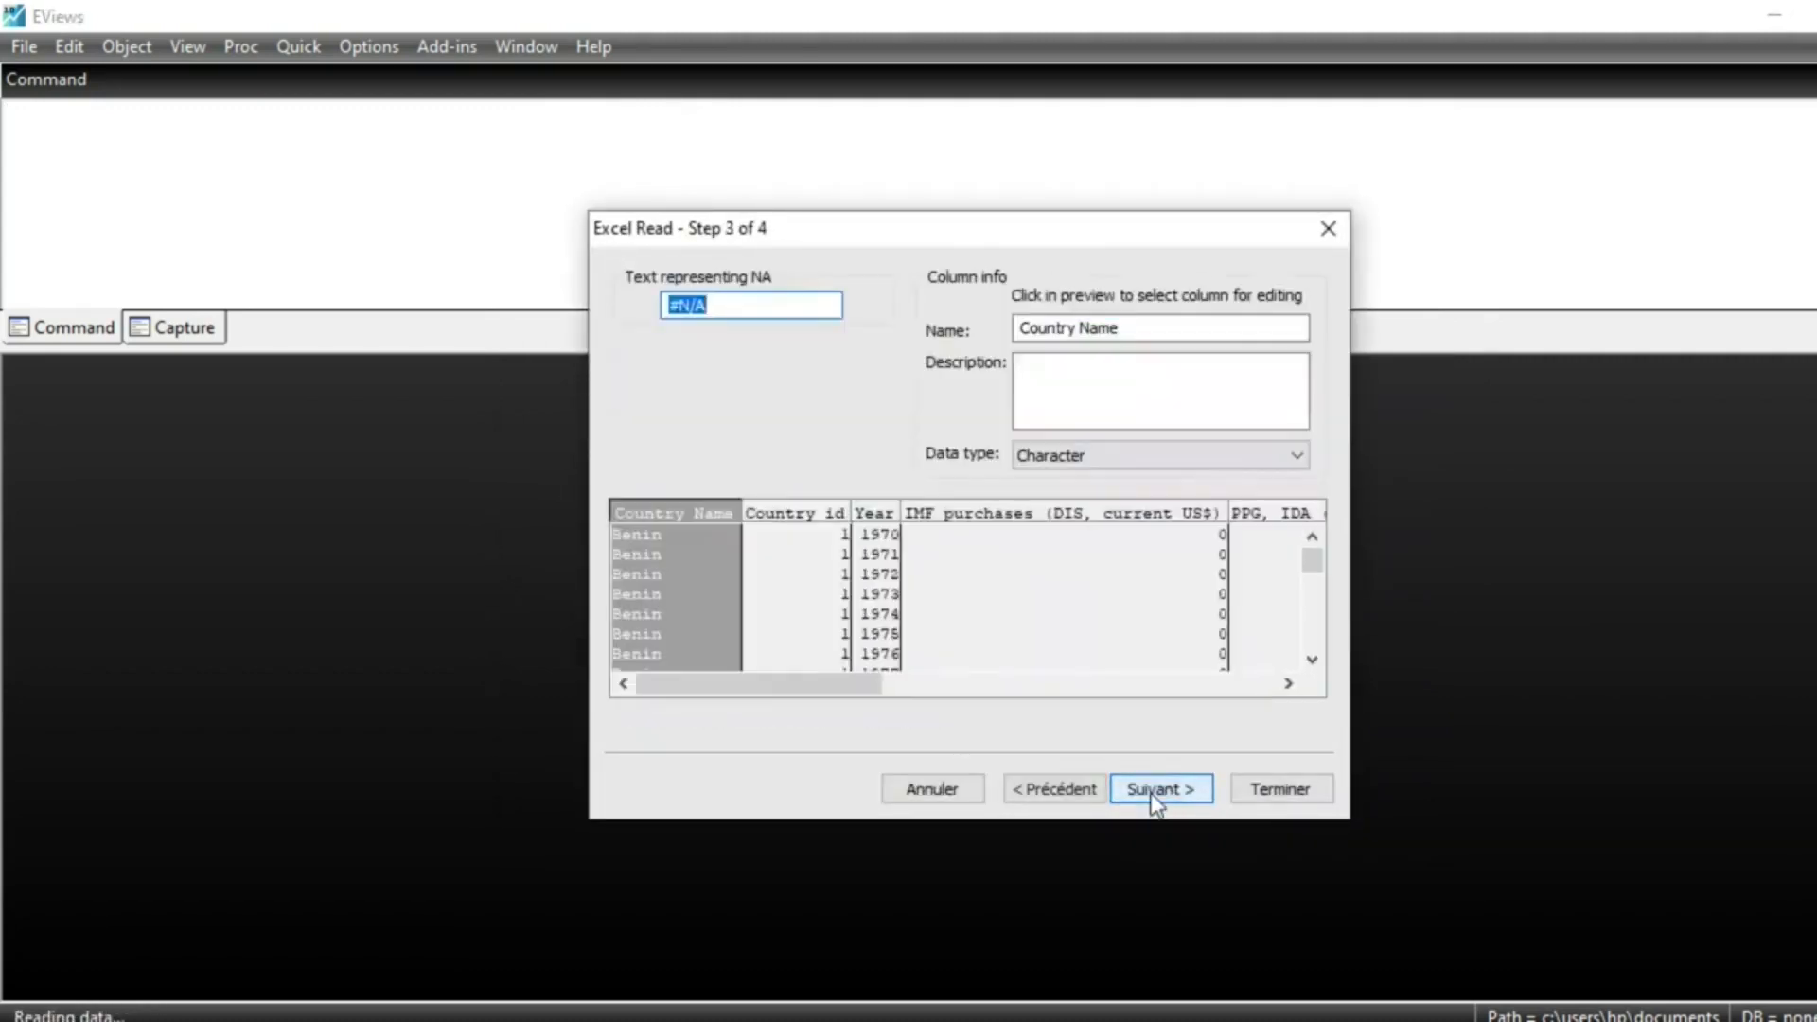
{"action": "left_click", "coordinate": [1274, 791]}
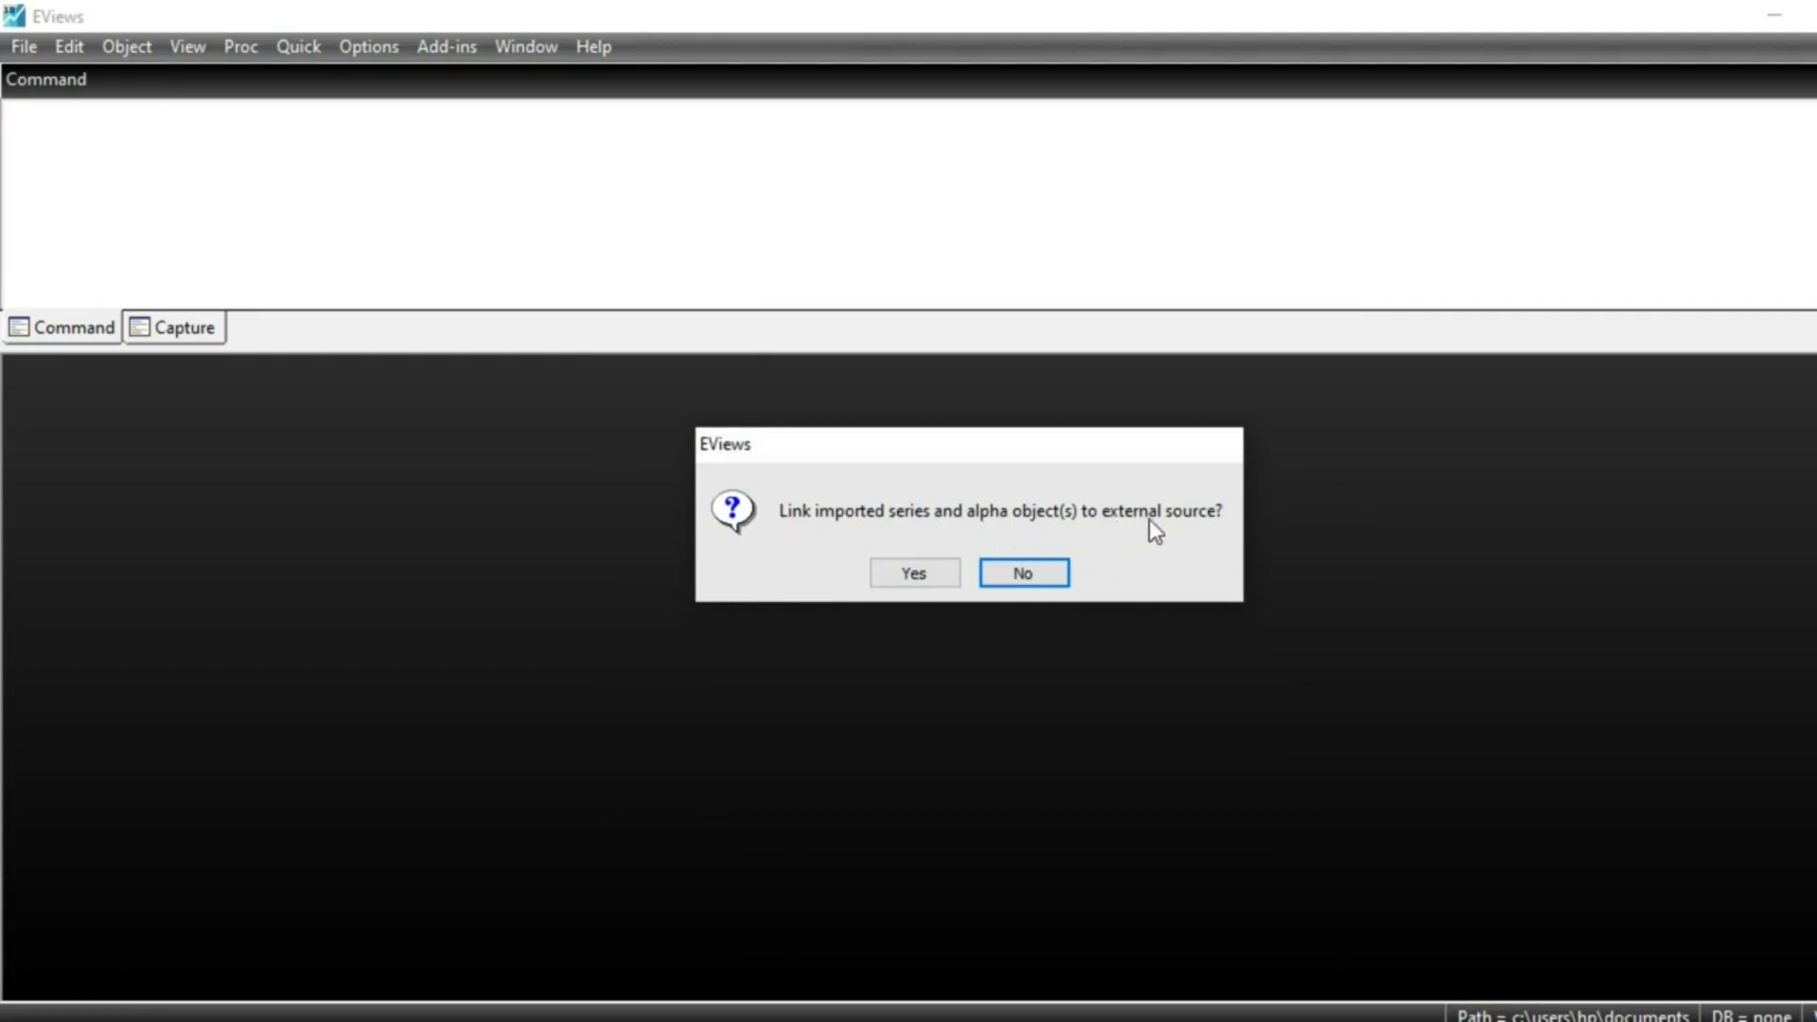
{"action": "left_click", "coordinate": [1024, 575]}
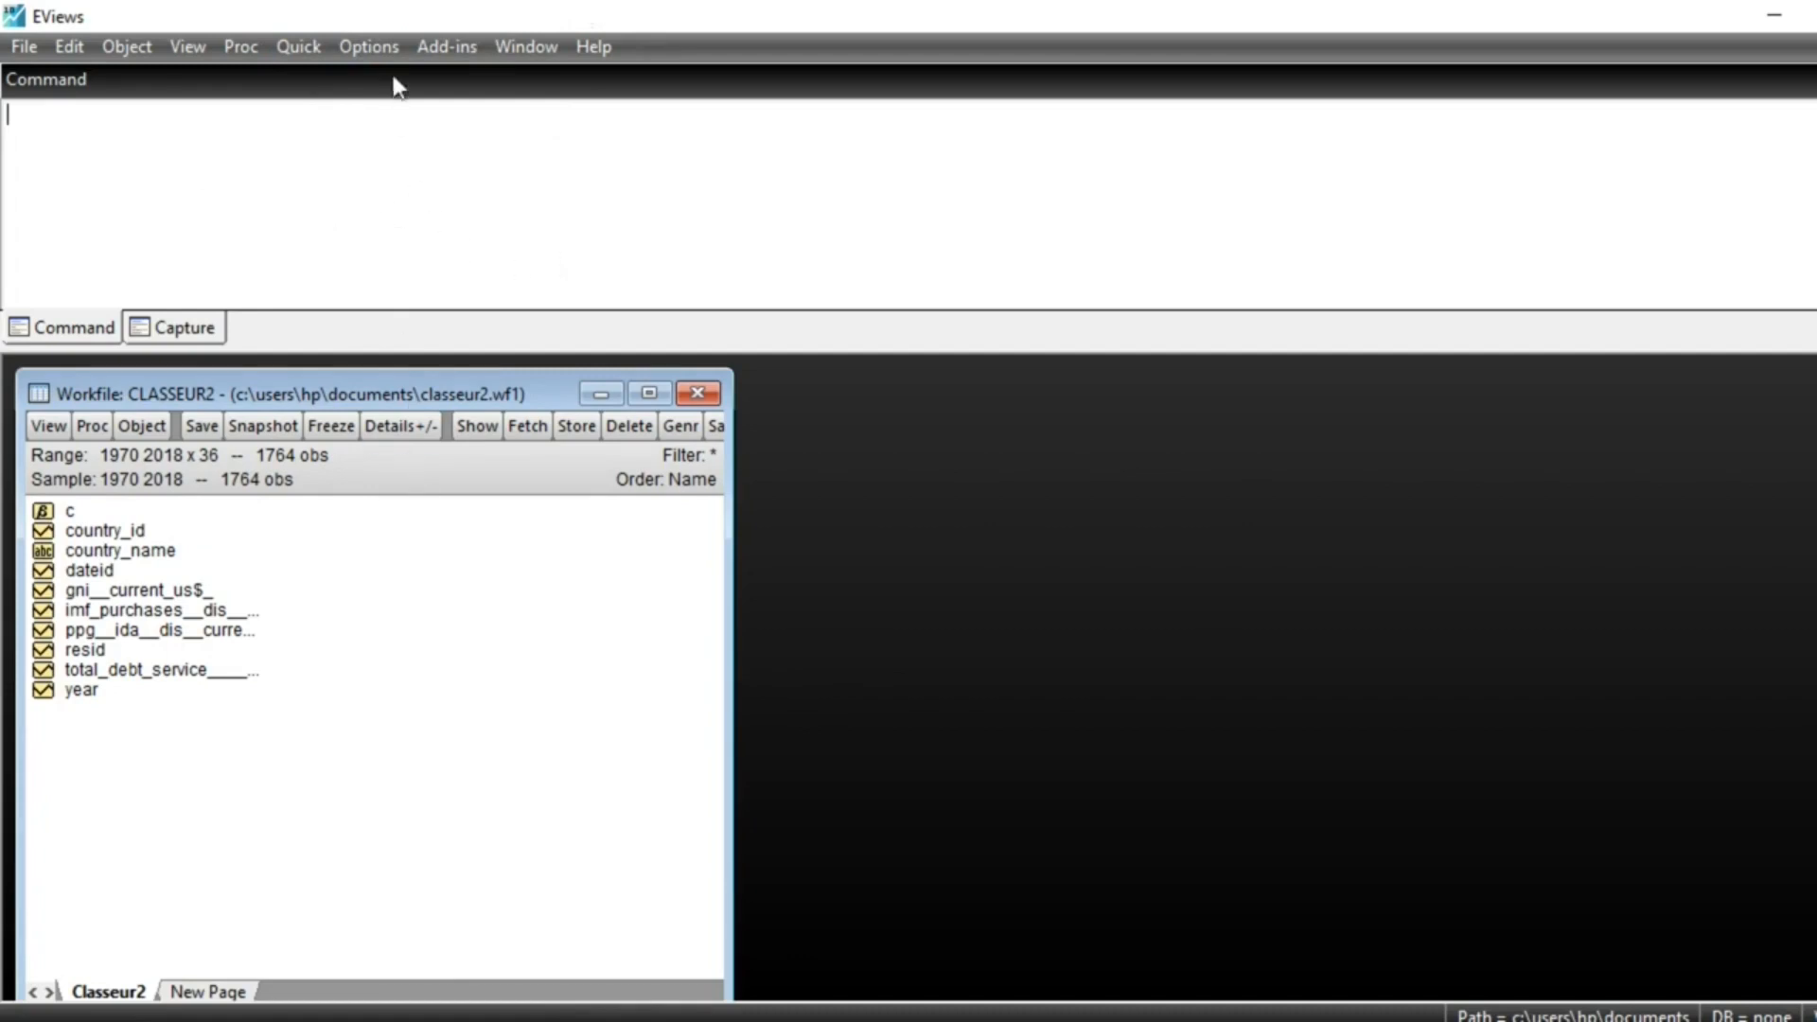
Step: Specify a new equation: imf_purchases__dis__current_us$_ on c, total_debt_service____of_exports_of_goods__services_and_primary, gni__current_us$_ and ppg__ida__dis__current_us$_
{"action": "left_click", "coordinate": [299, 46]}
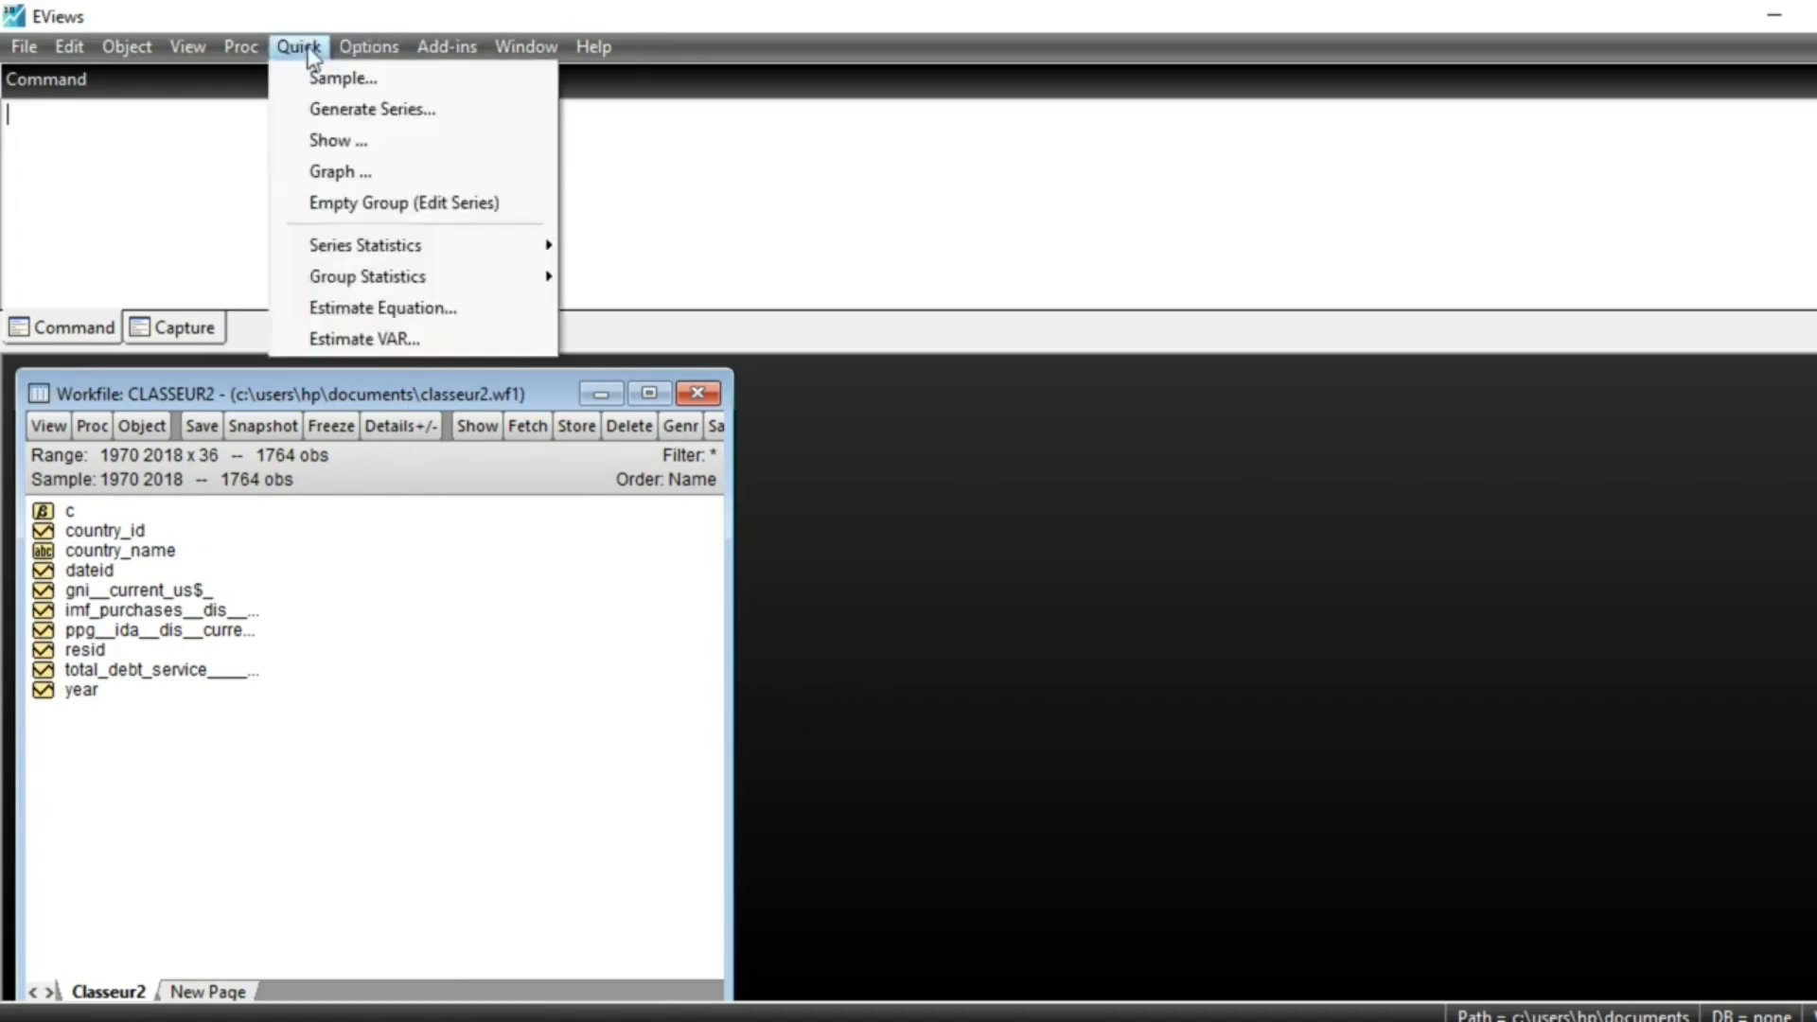
{"action": "left_click", "coordinate": [458, 308]}
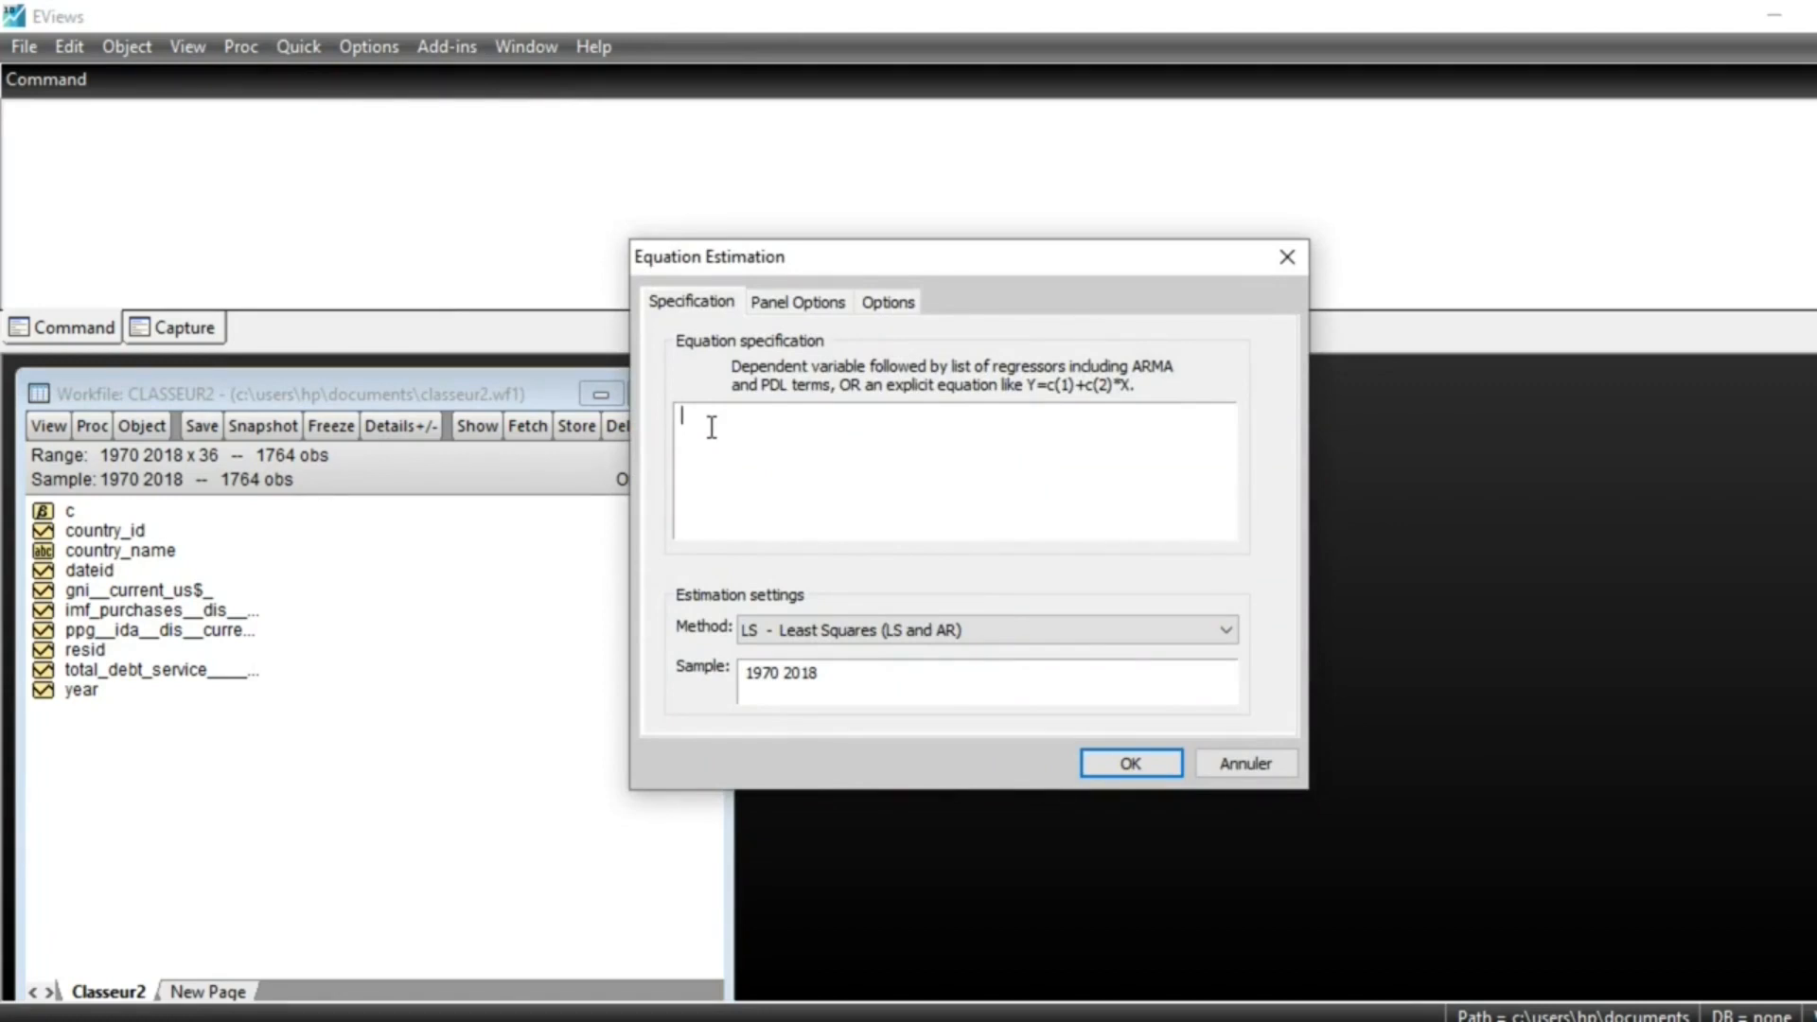
{"action": "type", "text": "imf_purchases__dis__current_us$_"}
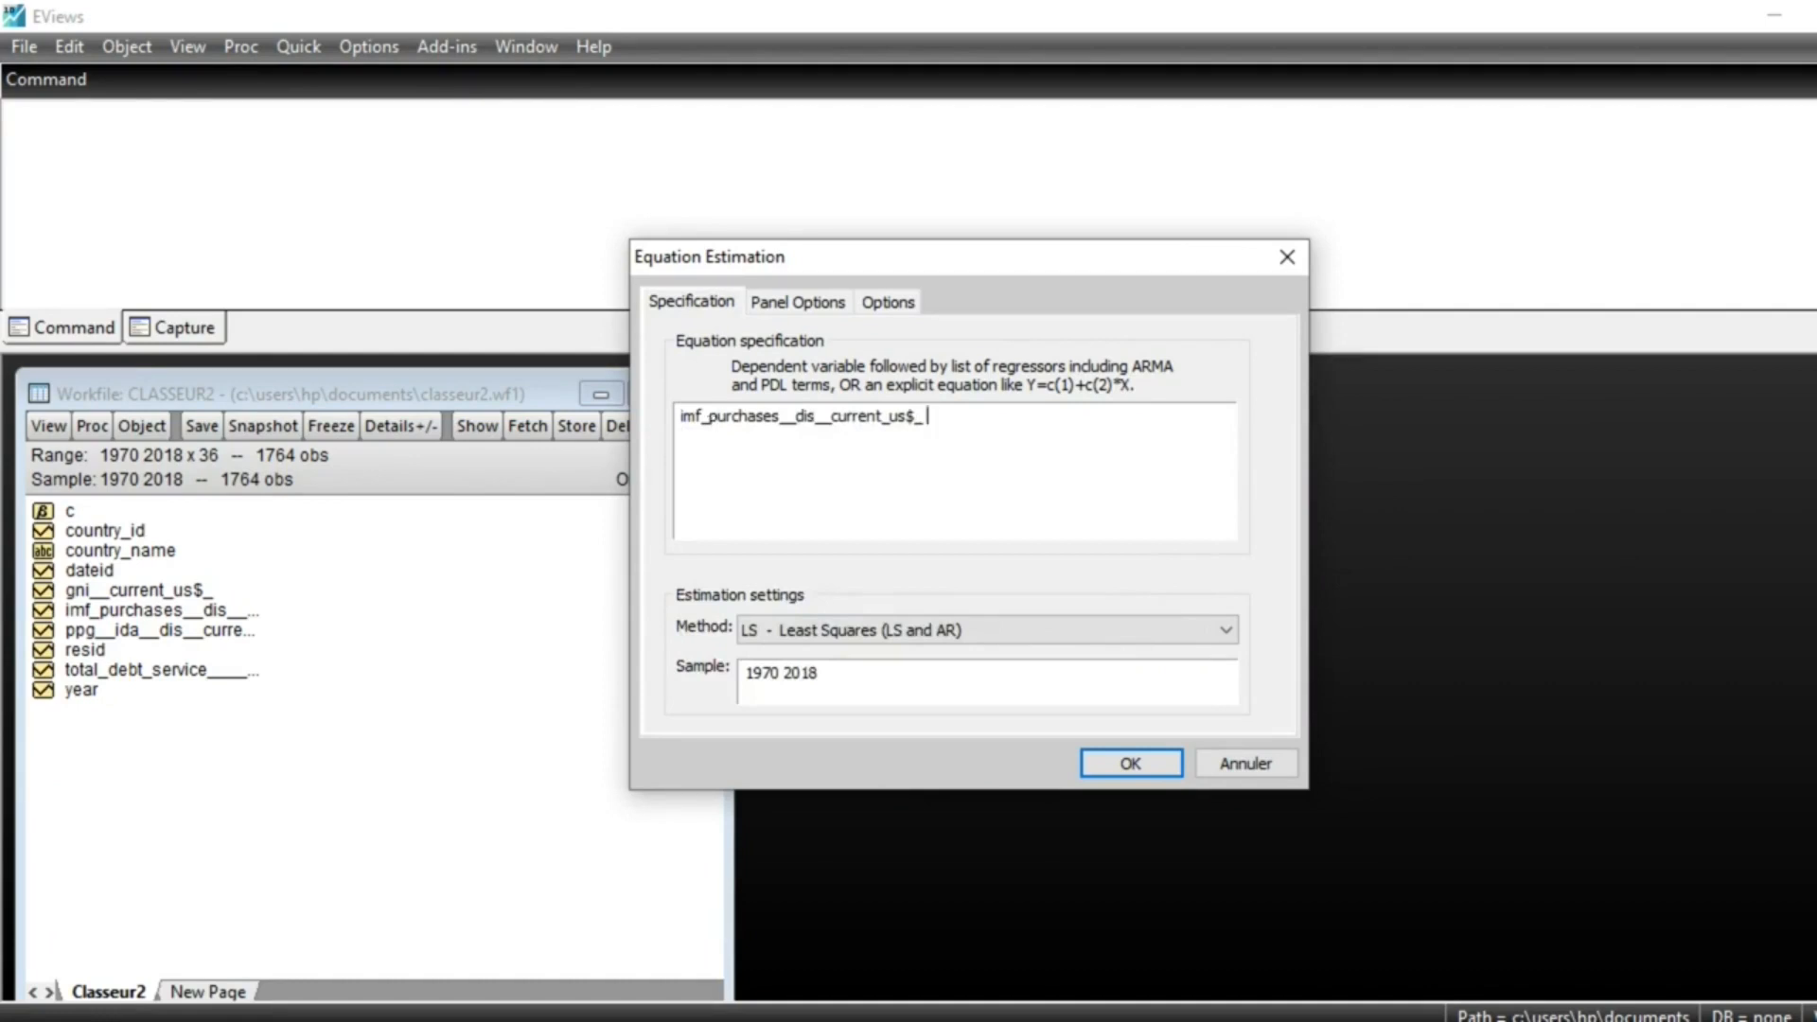
{"action": "type", "text": "c t"}
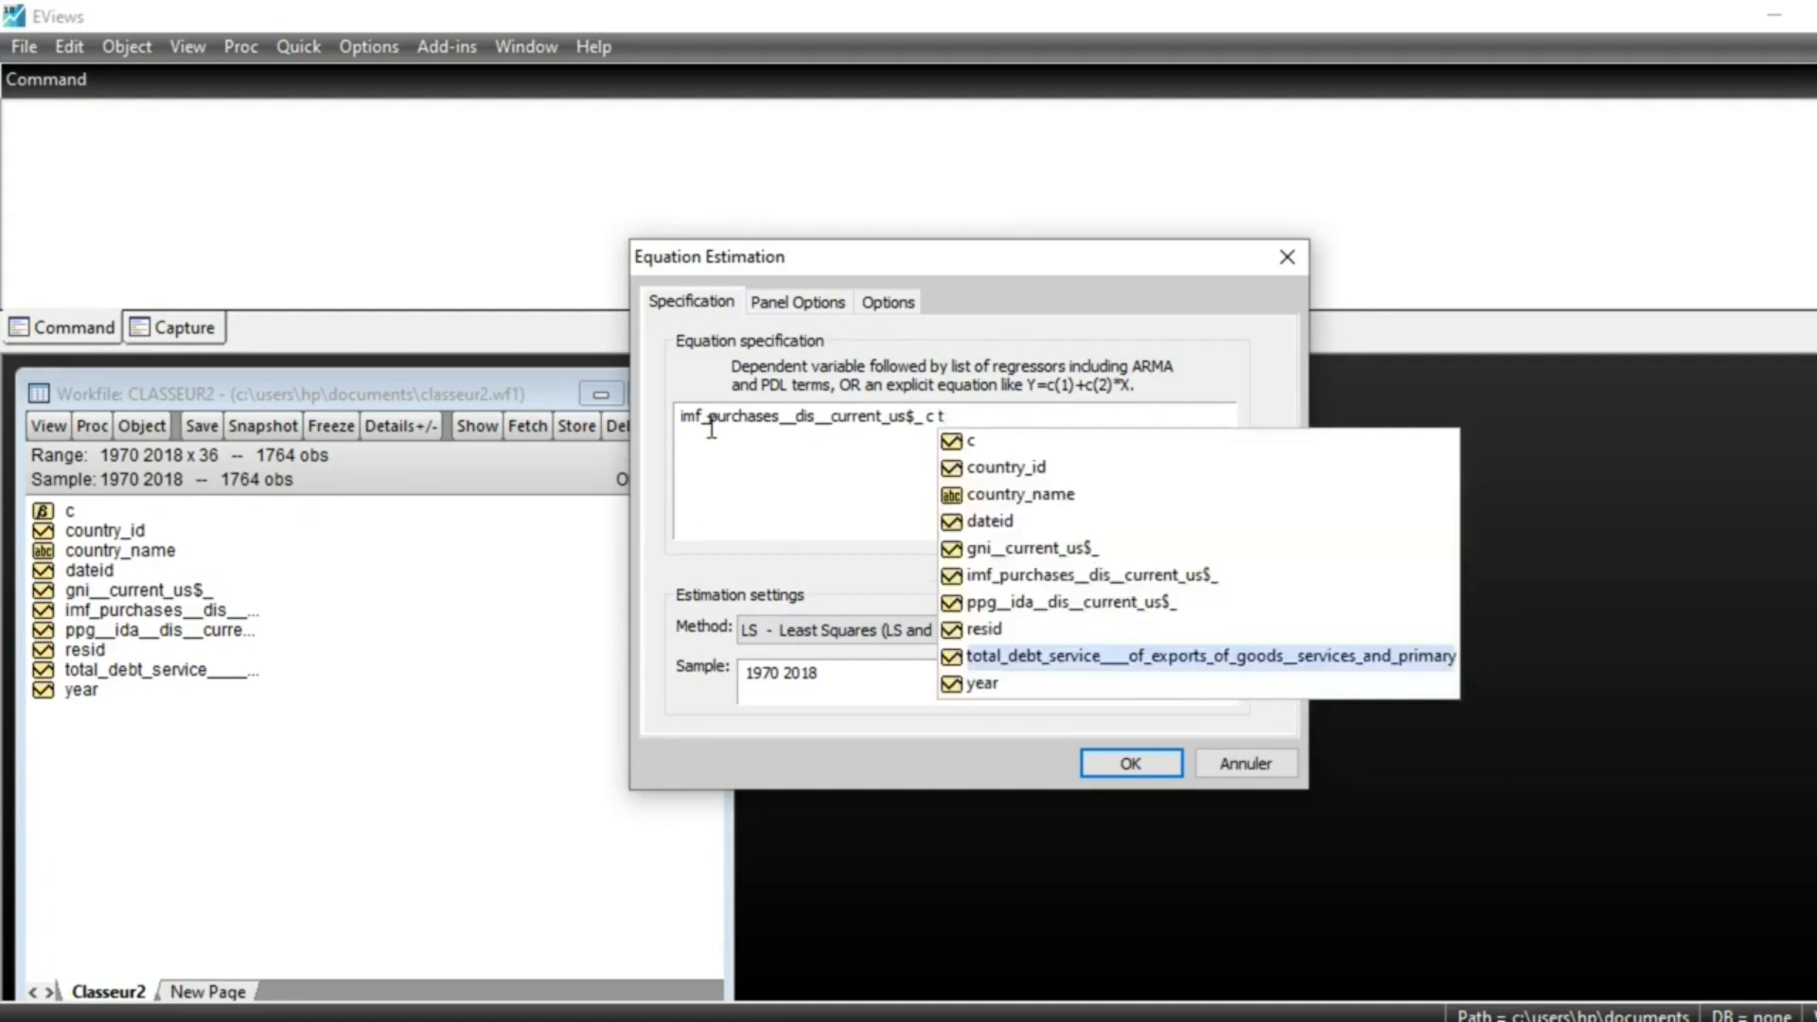
{"action": "key", "text": "Return"}
{"action": "type", "text": "gn"}
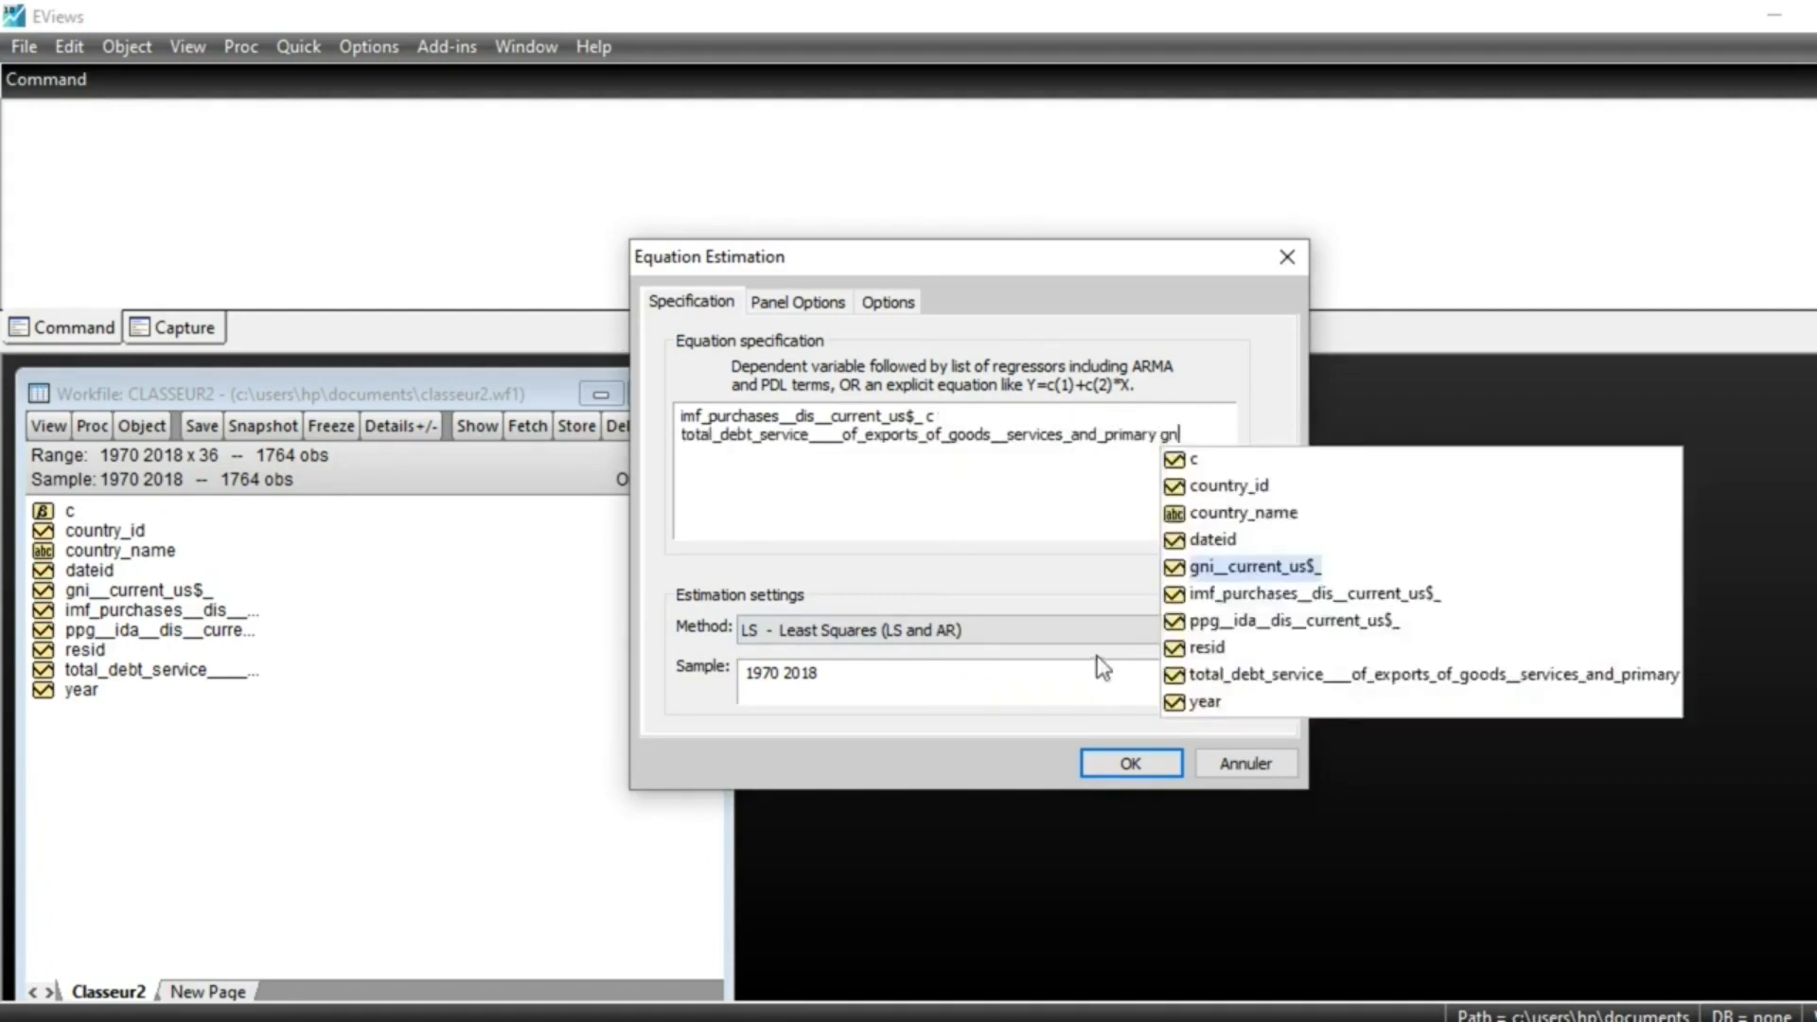
{"action": "key", "text": "Return"}
{"action": "type", "text": "ppg"}
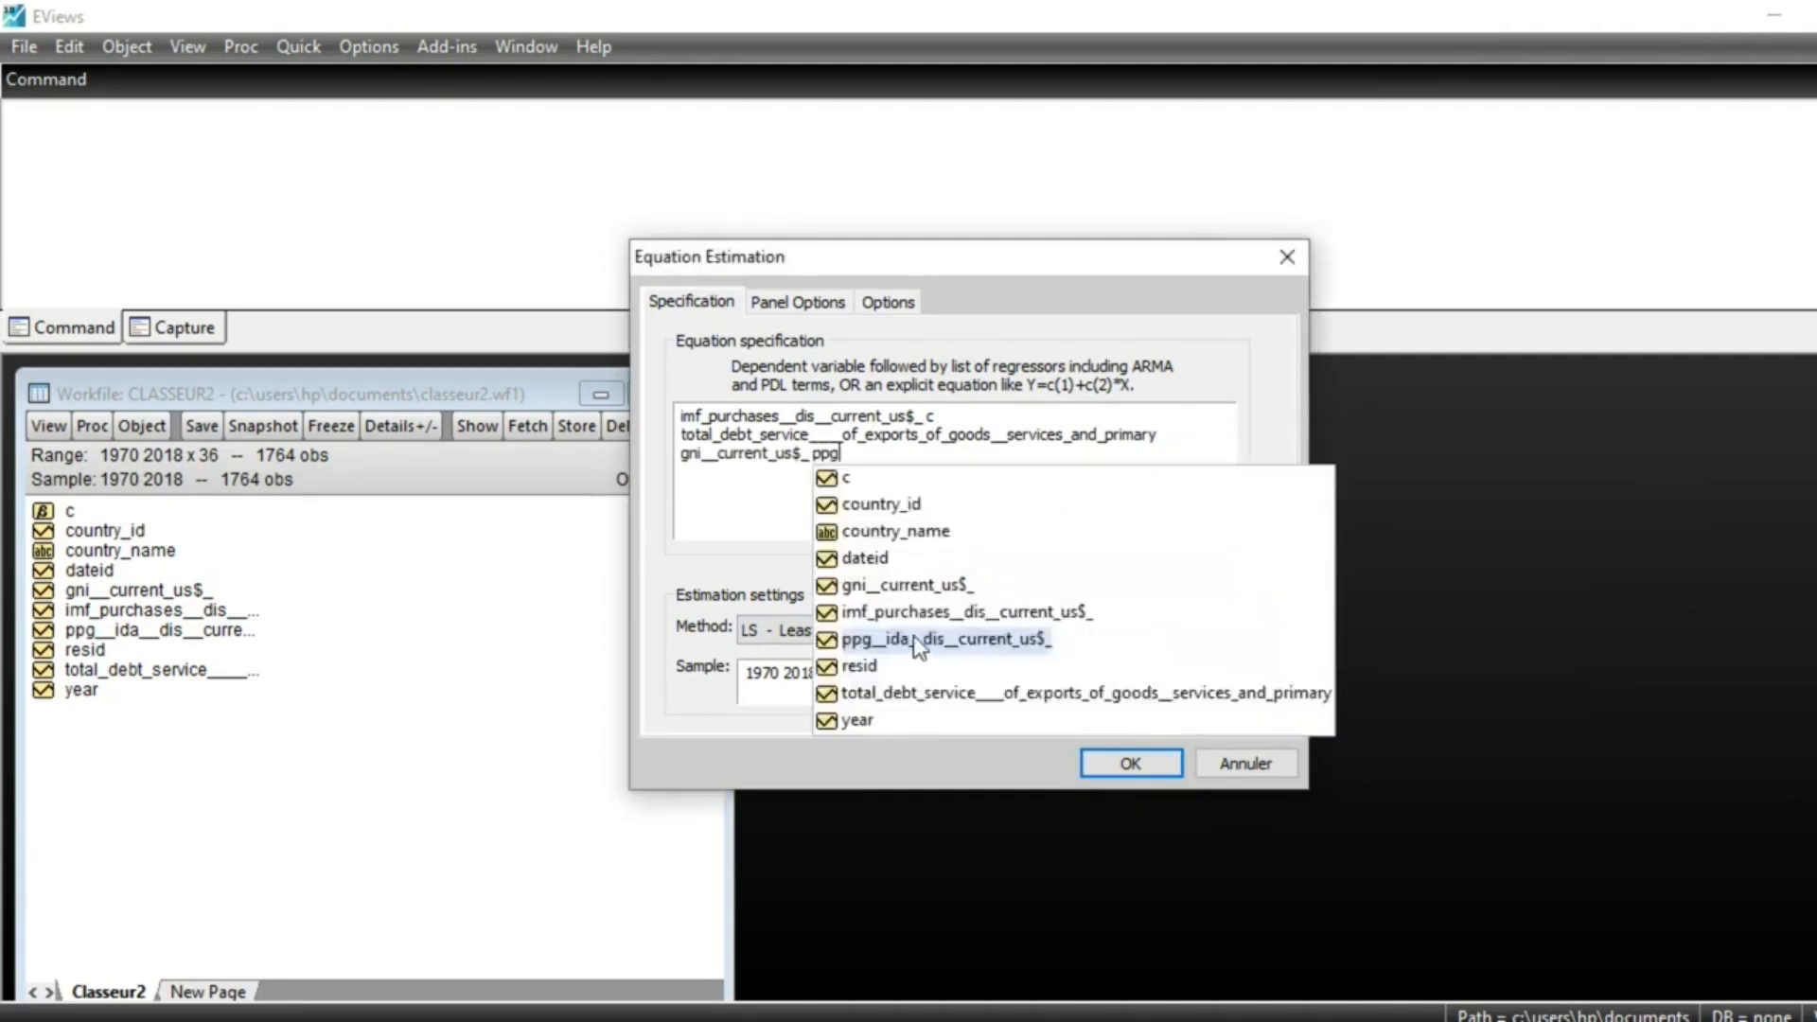
{"action": "left_click", "coordinate": [913, 634]}
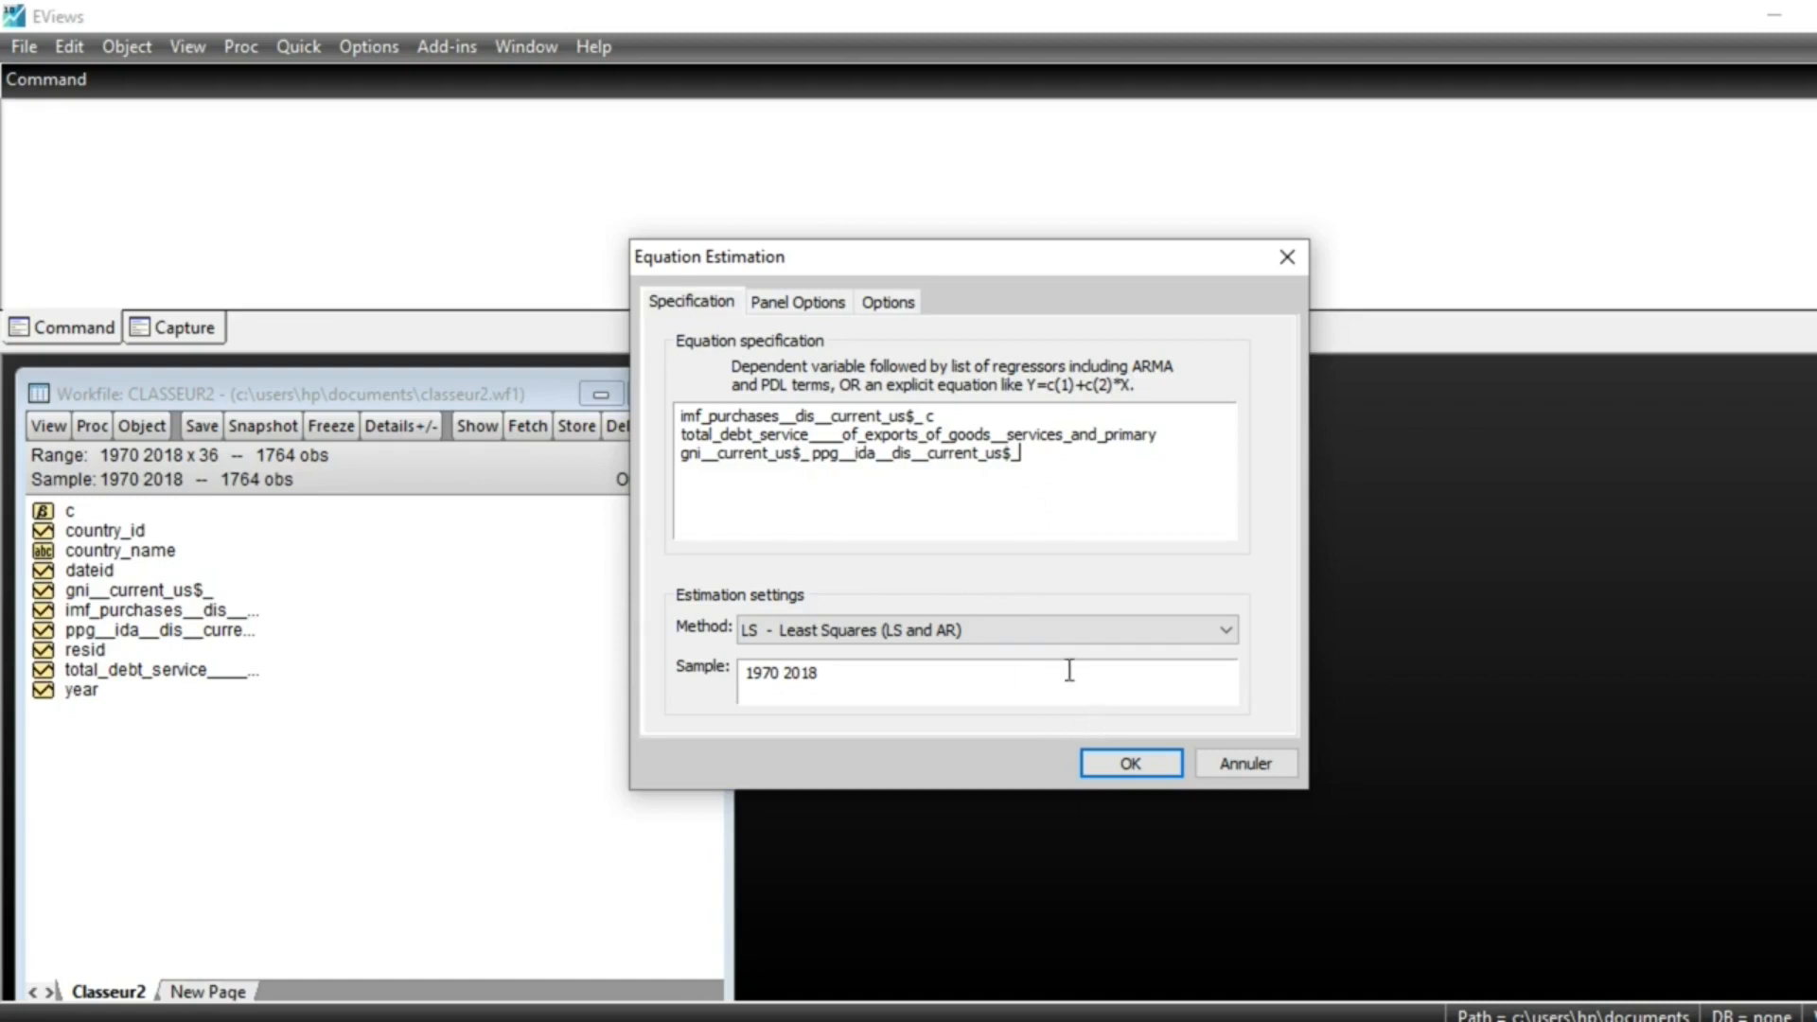
Step: Set the cross-section effects to Fixed and estimate the panel equation
{"action": "left_click", "coordinate": [792, 305]}
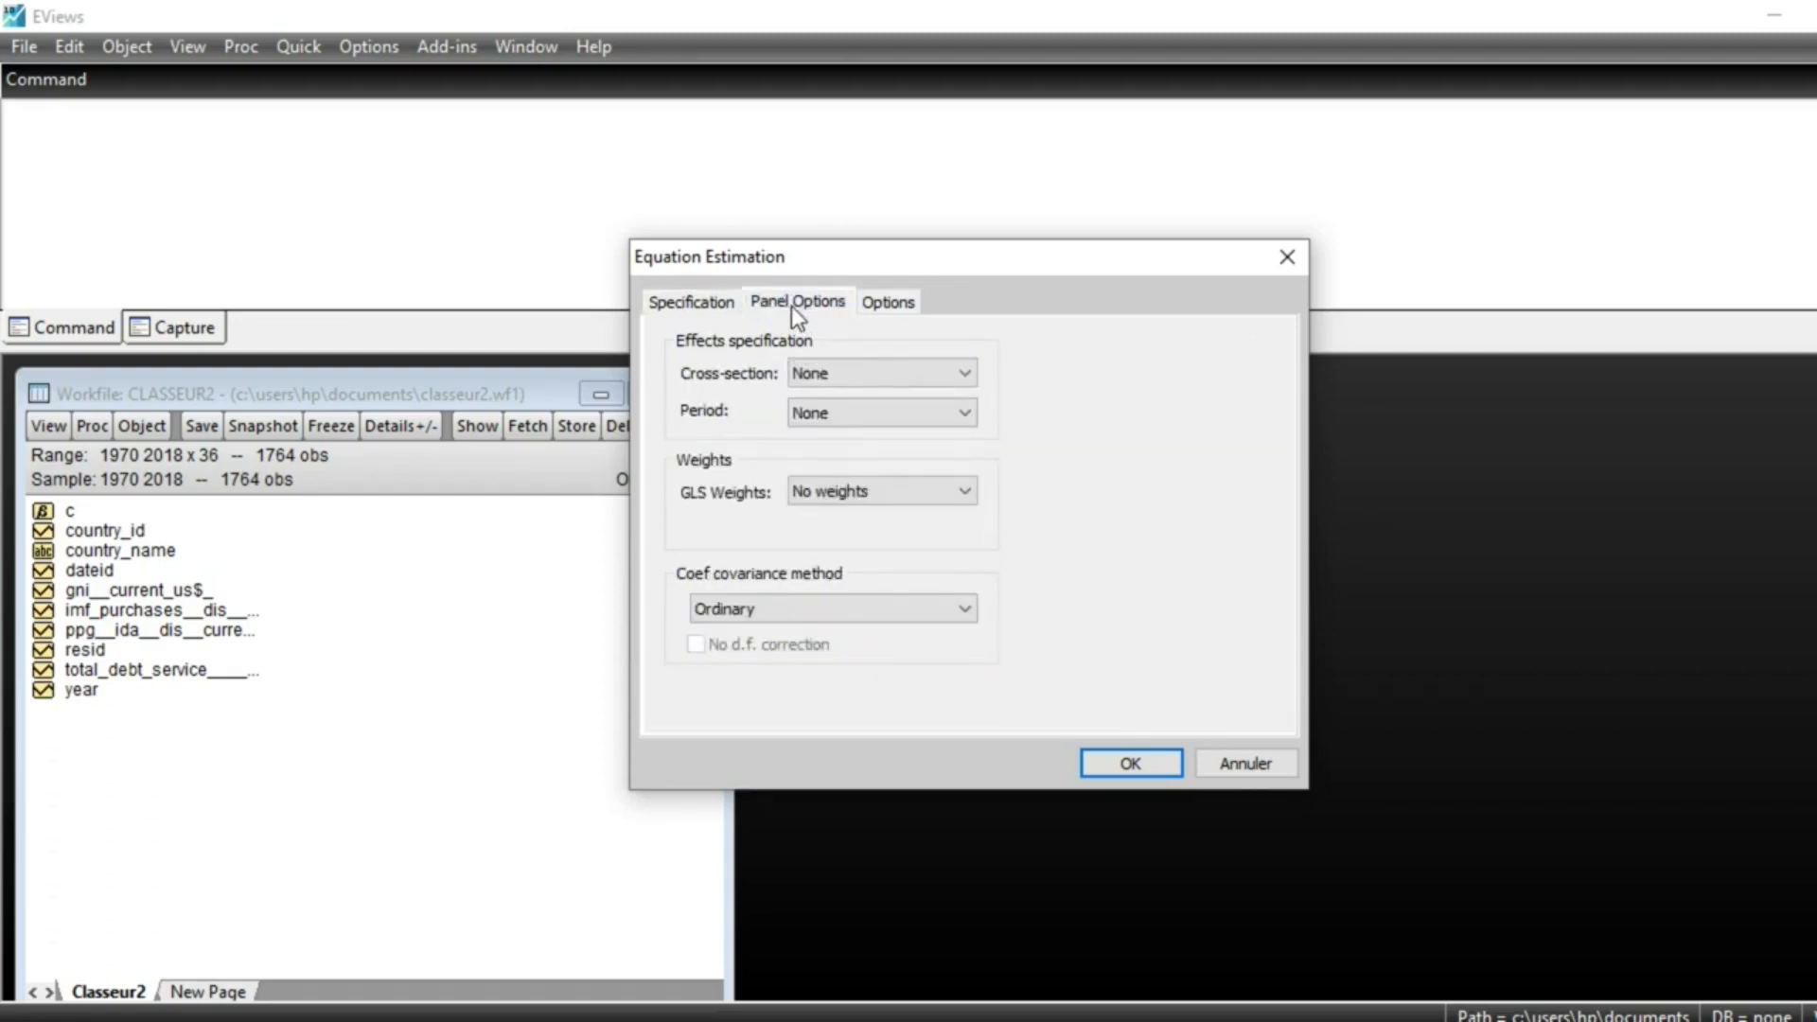
{"action": "left_click", "coordinate": [961, 377]}
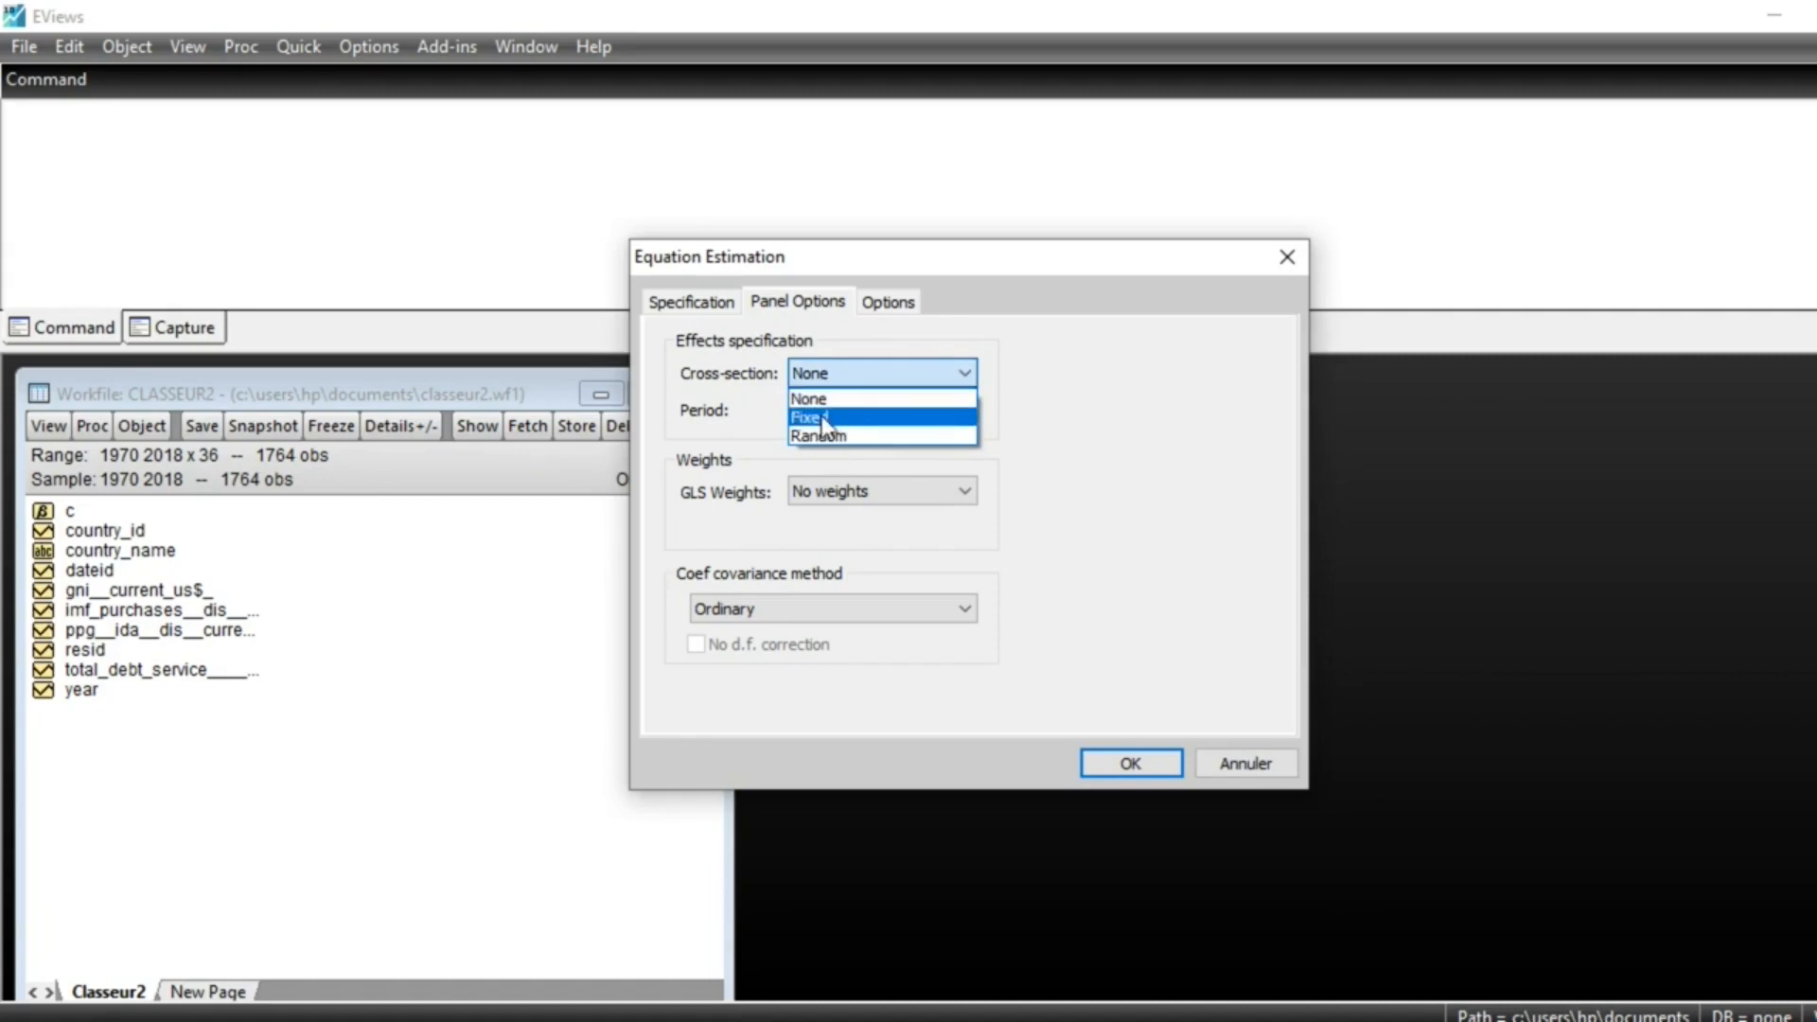
{"action": "left_click", "coordinate": [847, 419]}
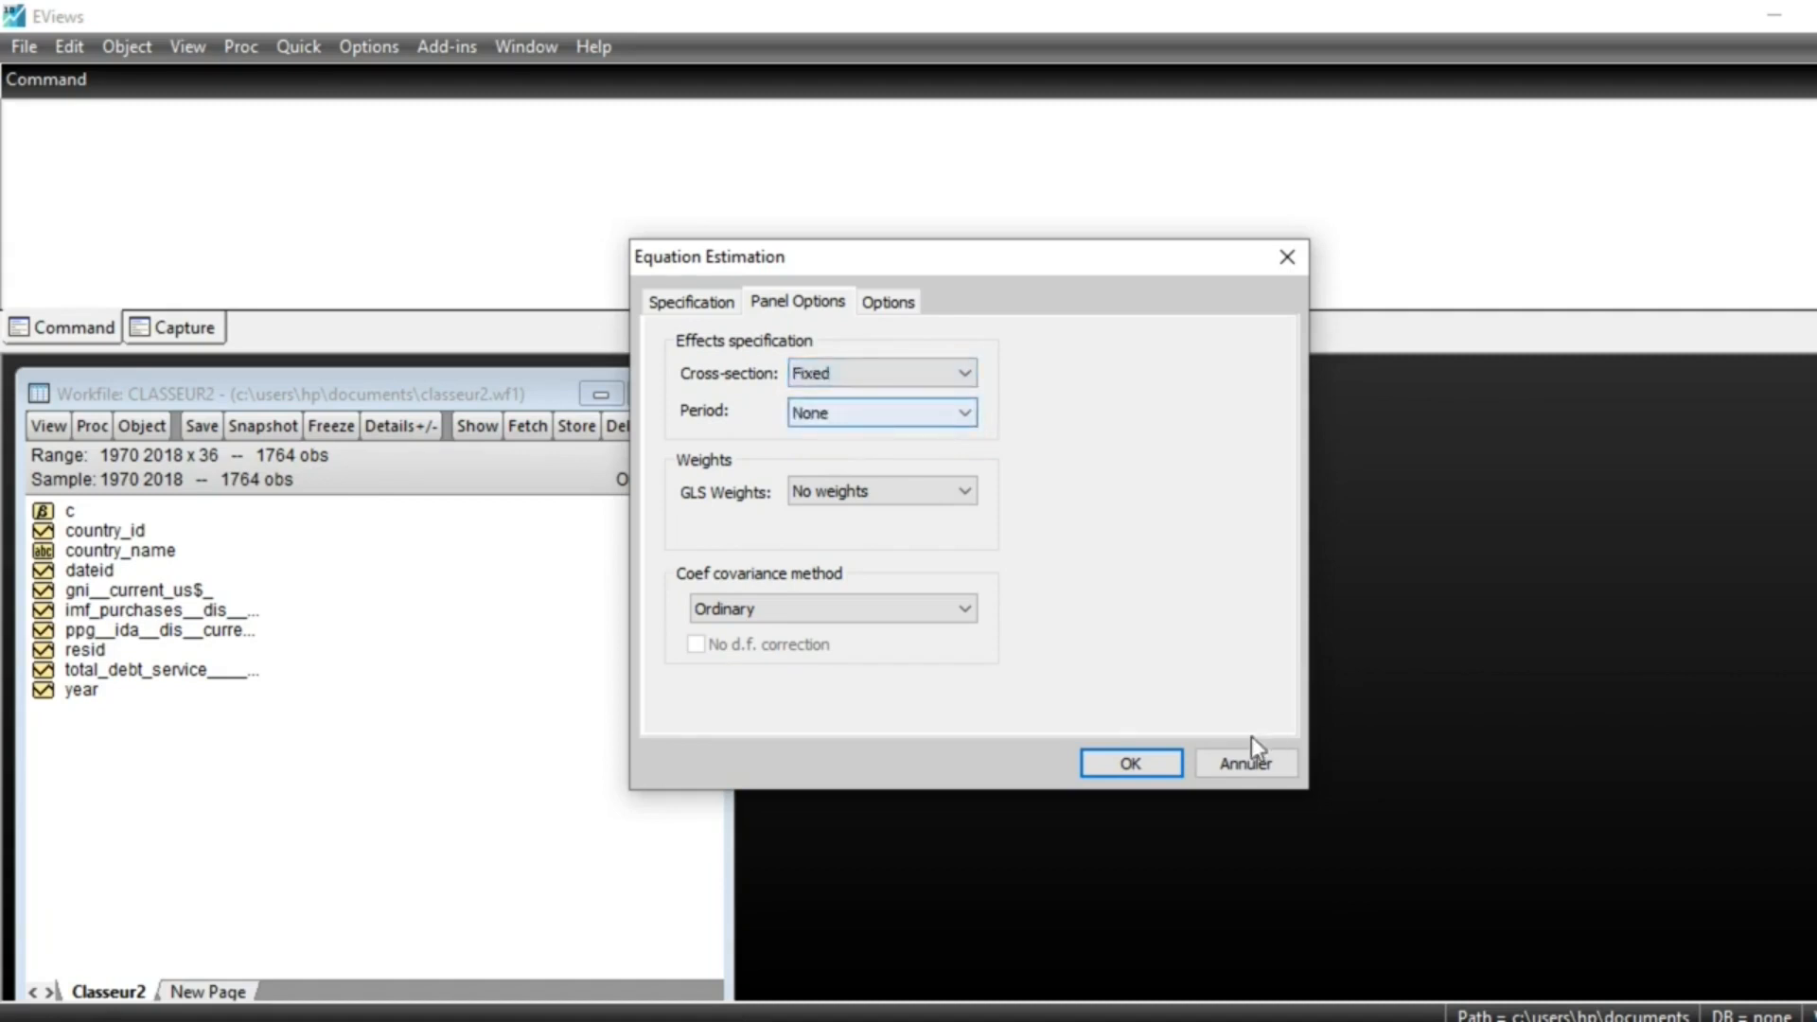
{"action": "left_click", "coordinate": [1113, 761]}
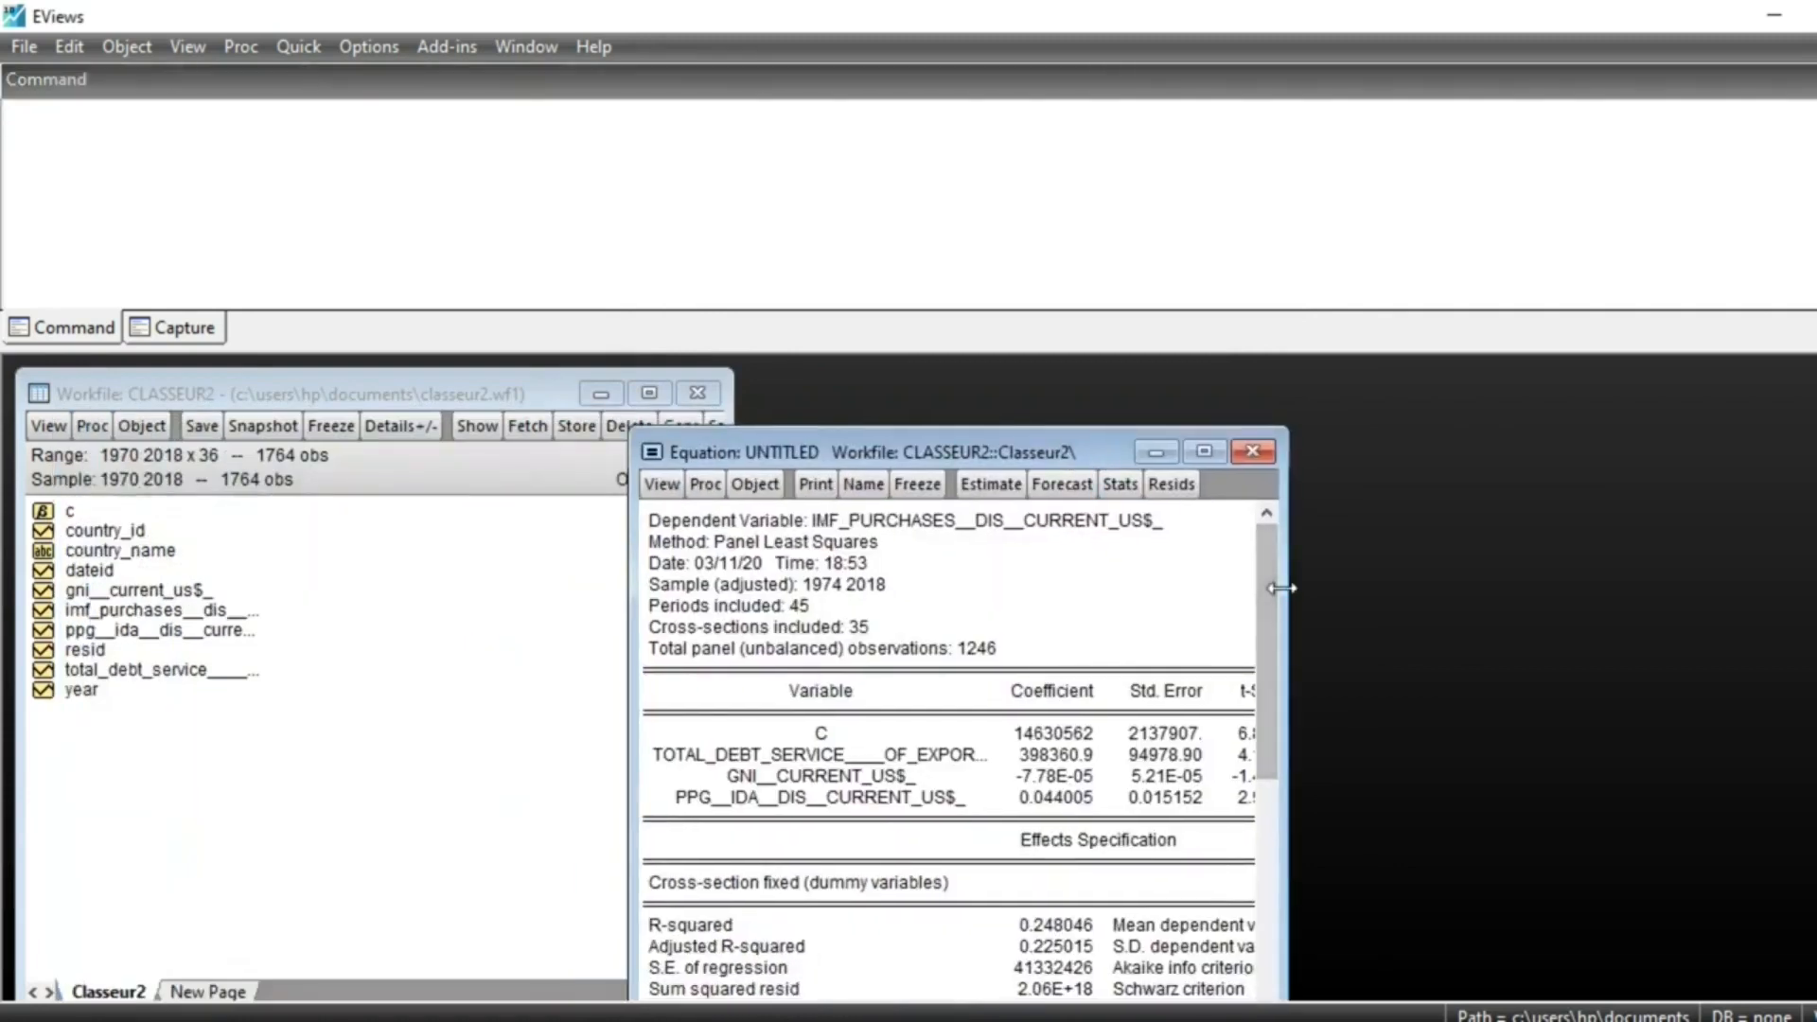
Step: Widen and reposition the equation window so the full coefficient table of the fixed-effects estimation can be read
{"action": "left_click_drag", "start_coordinate": [1279, 586], "coordinate": [1557, 604]}
{"action": "scroll", "coordinate": [1386, 670], "scroll_direction": "down", "scroll_amount": 1}
{"action": "left_click_drag", "start_coordinate": [1116, 452], "coordinate": [1188, 380]}
{"action": "scroll", "coordinate": [1187, 762], "scroll_direction": "up", "scroll_amount": 1}
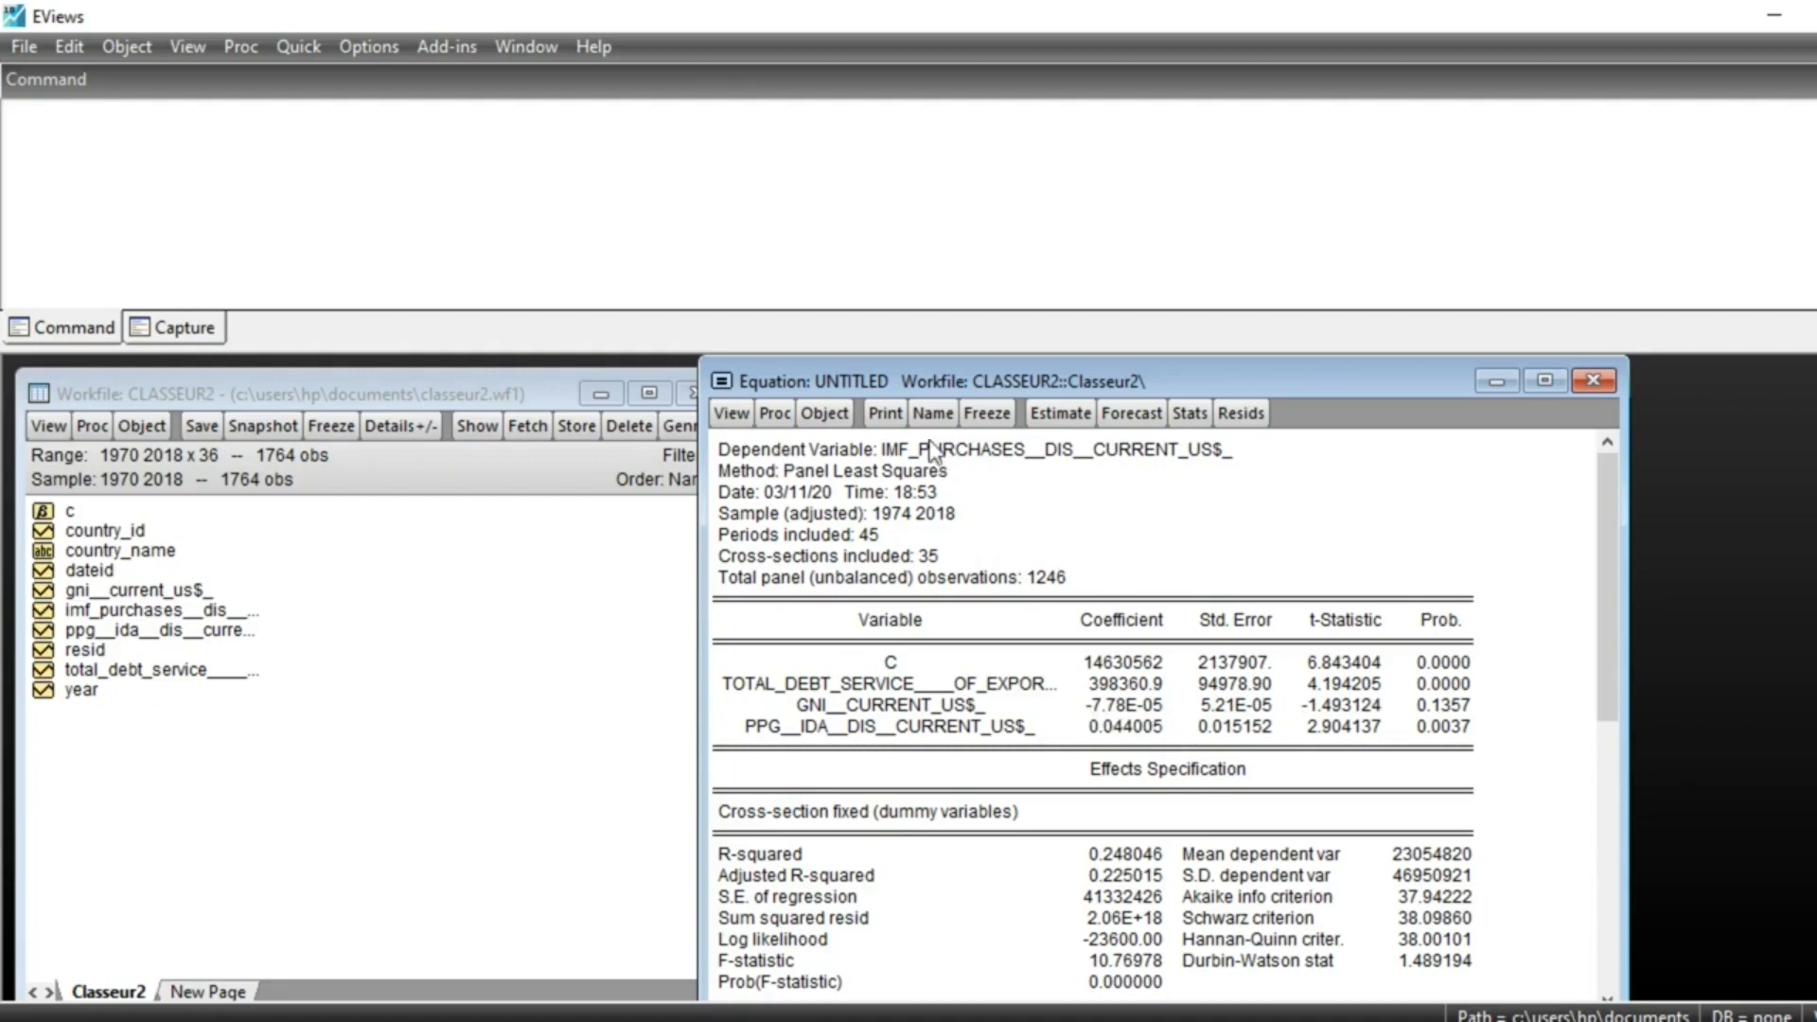
Step: Re-estimate the same equation with the cross-section effects set to Random
{"action": "left_click", "coordinate": [1061, 417]}
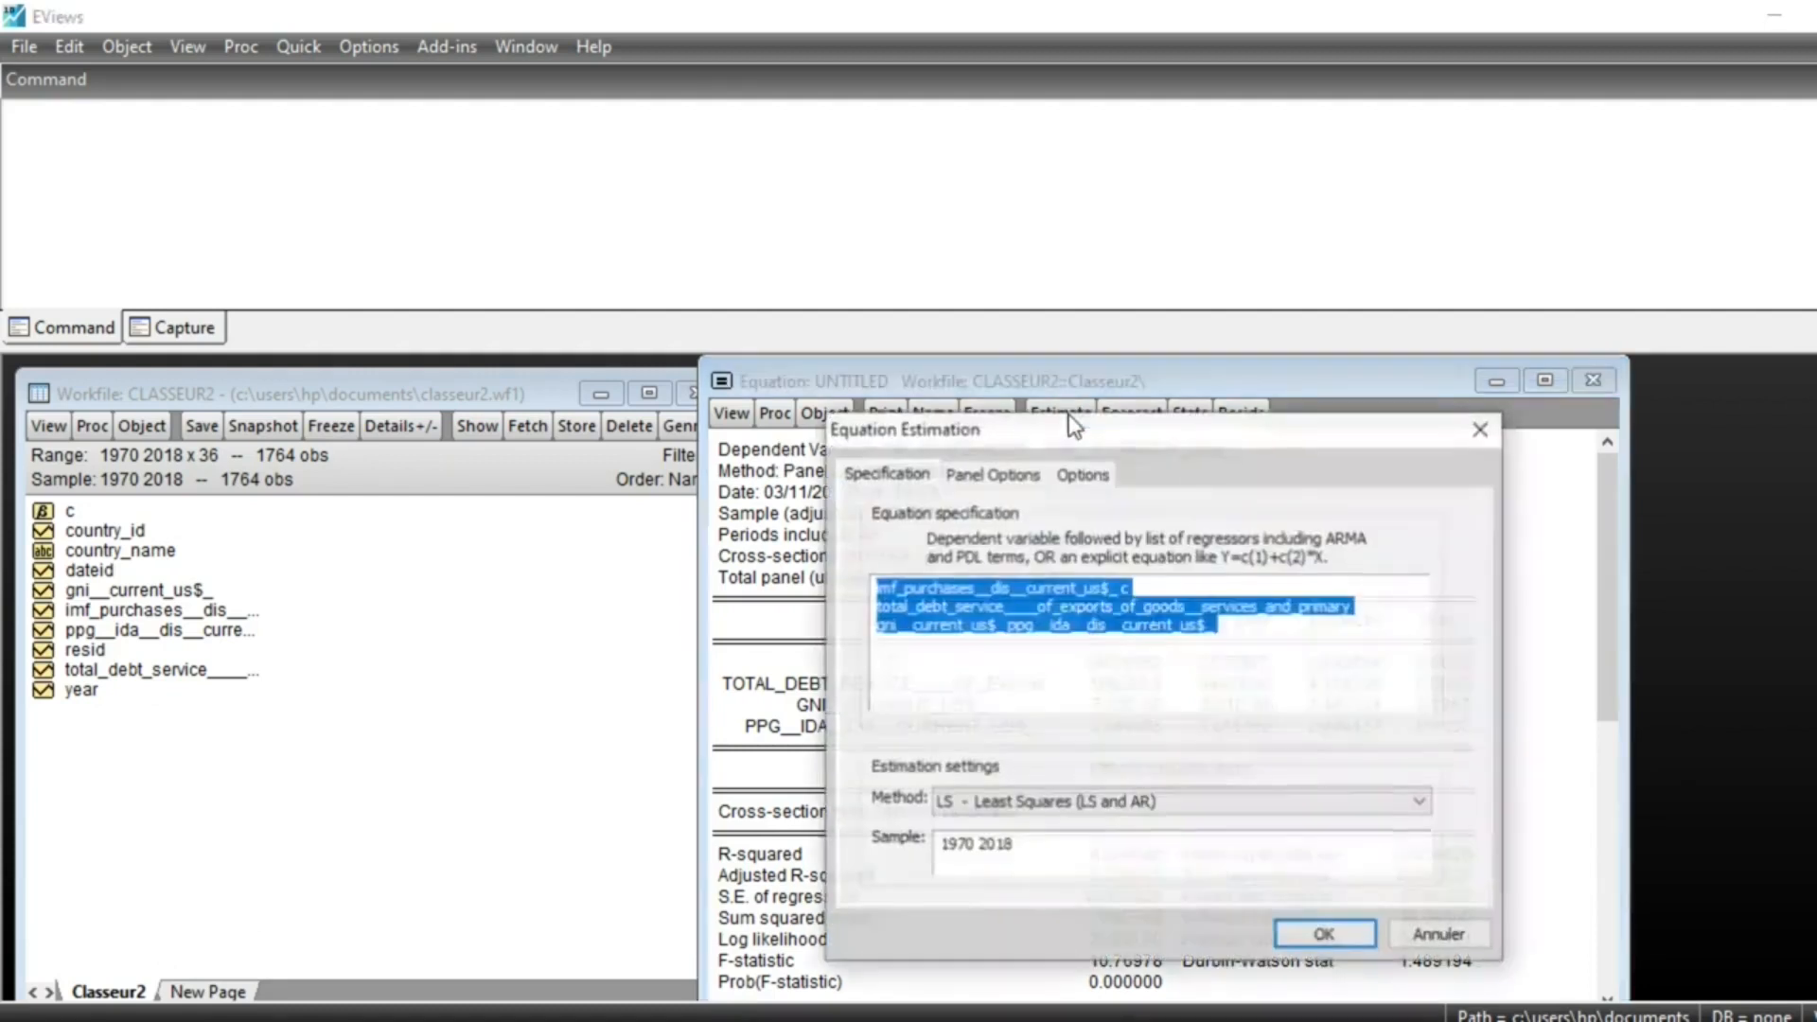
{"action": "left_click", "coordinate": [992, 473]}
{"action": "left_click", "coordinate": [1160, 546]}
{"action": "left_click", "coordinate": [1079, 615]}
{"action": "left_click", "coordinate": [1315, 932]}
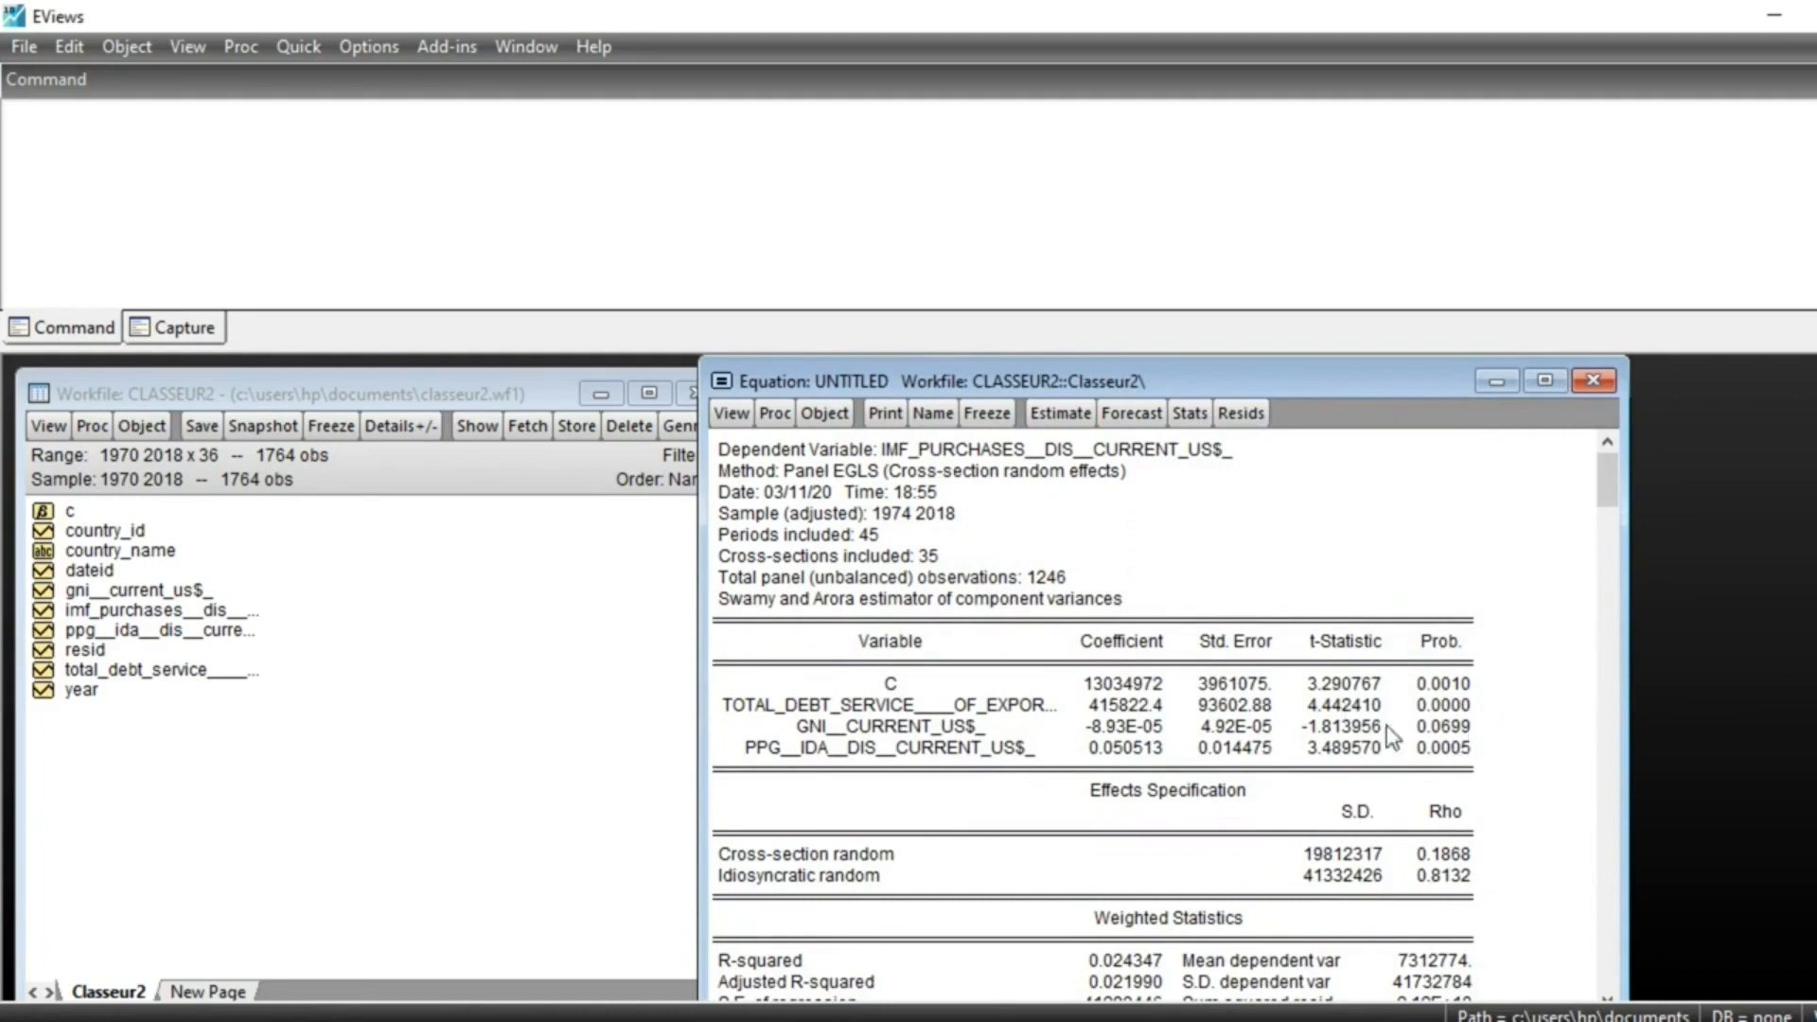
Step: Review the random-effects output, and re-estimate the same equation with the cross-section effects set to Fixed
{"action": "scroll", "coordinate": [1186, 747], "scroll_direction": "down", "scroll_amount": 2}
{"action": "scroll", "coordinate": [1186, 748], "scroll_direction": "up", "scroll_amount": 2}
{"action": "left_click", "coordinate": [1060, 413]}
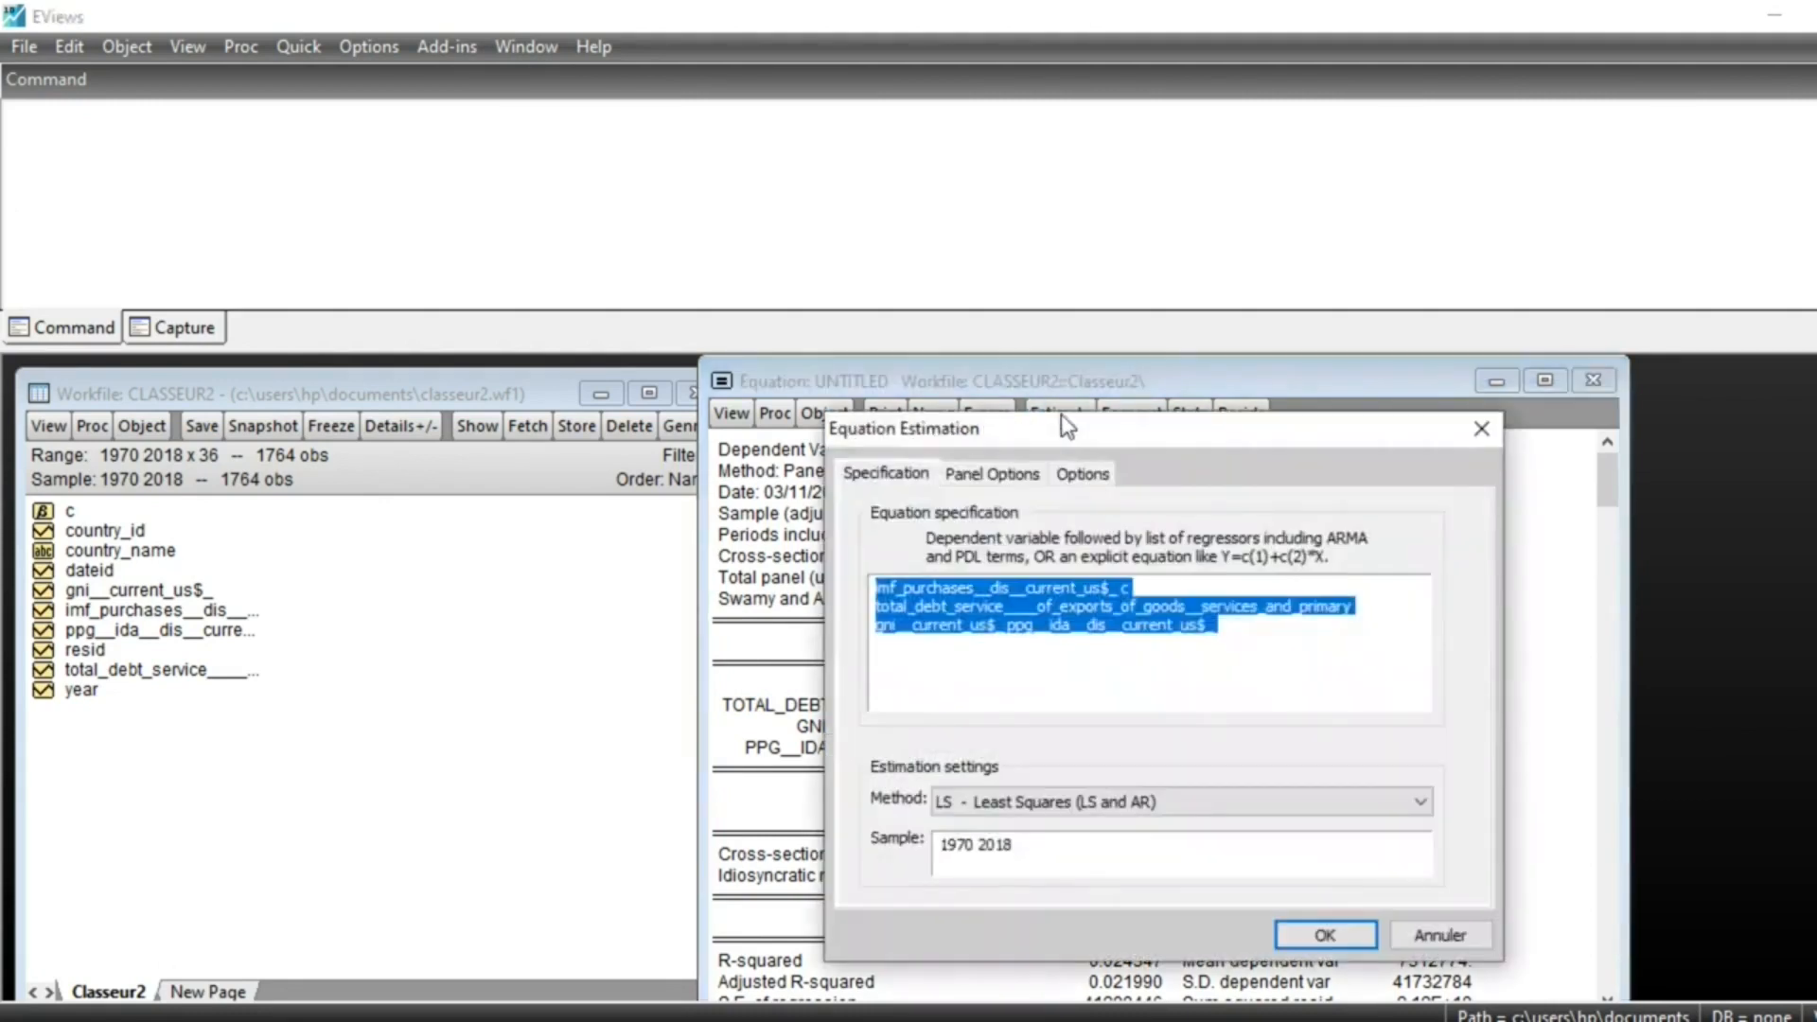
{"action": "left_click", "coordinate": [993, 472]}
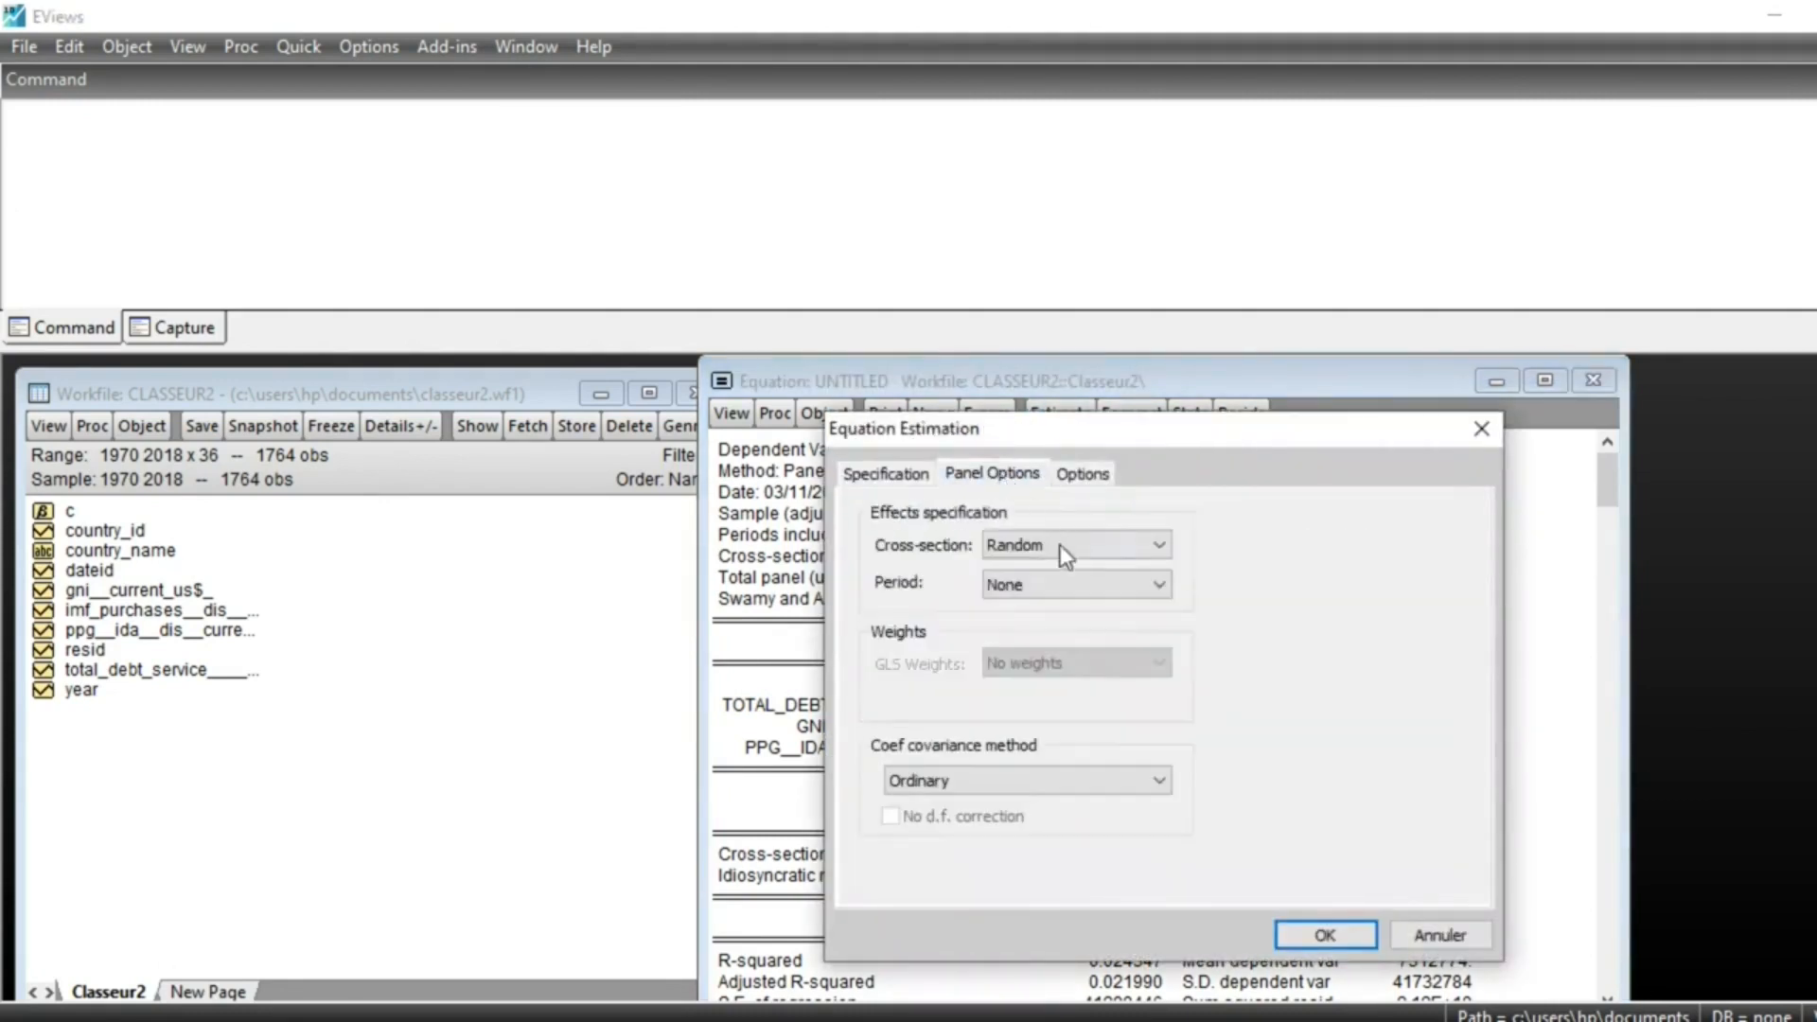
{"action": "left_click", "coordinate": [1158, 547]}
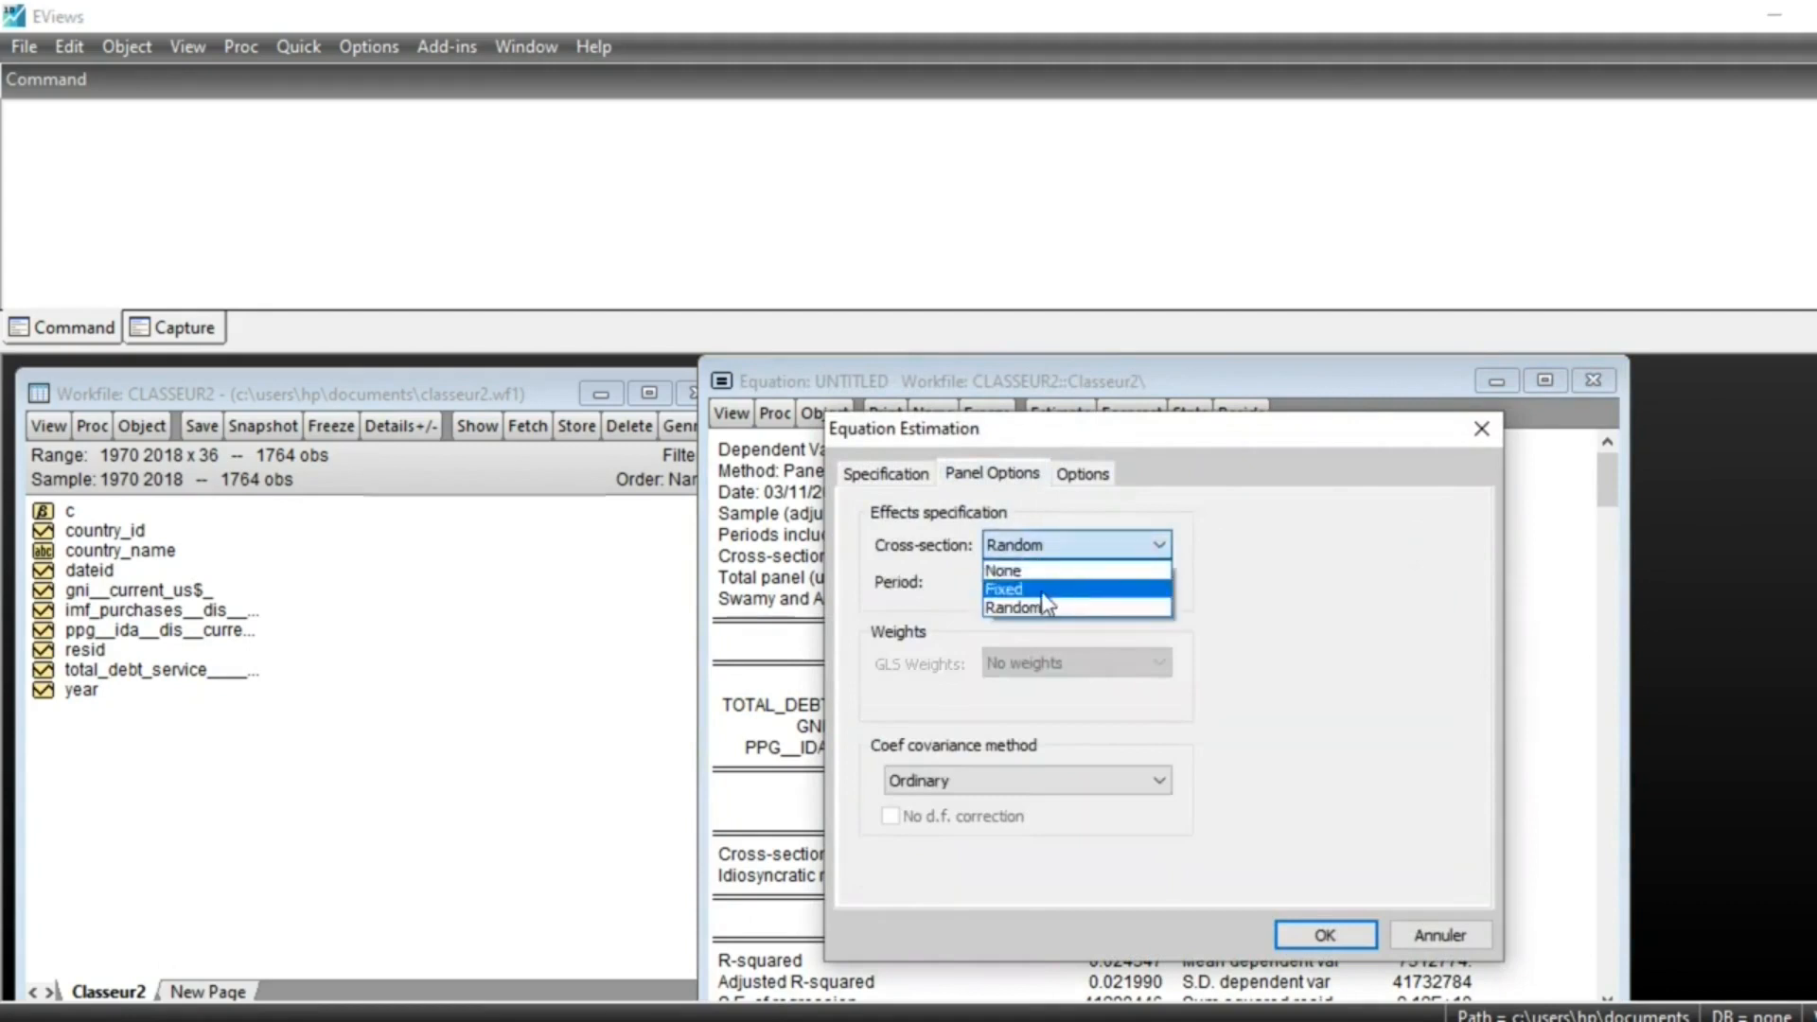
{"action": "left_click", "coordinate": [1013, 588]}
{"action": "left_click", "coordinate": [1325, 935]}
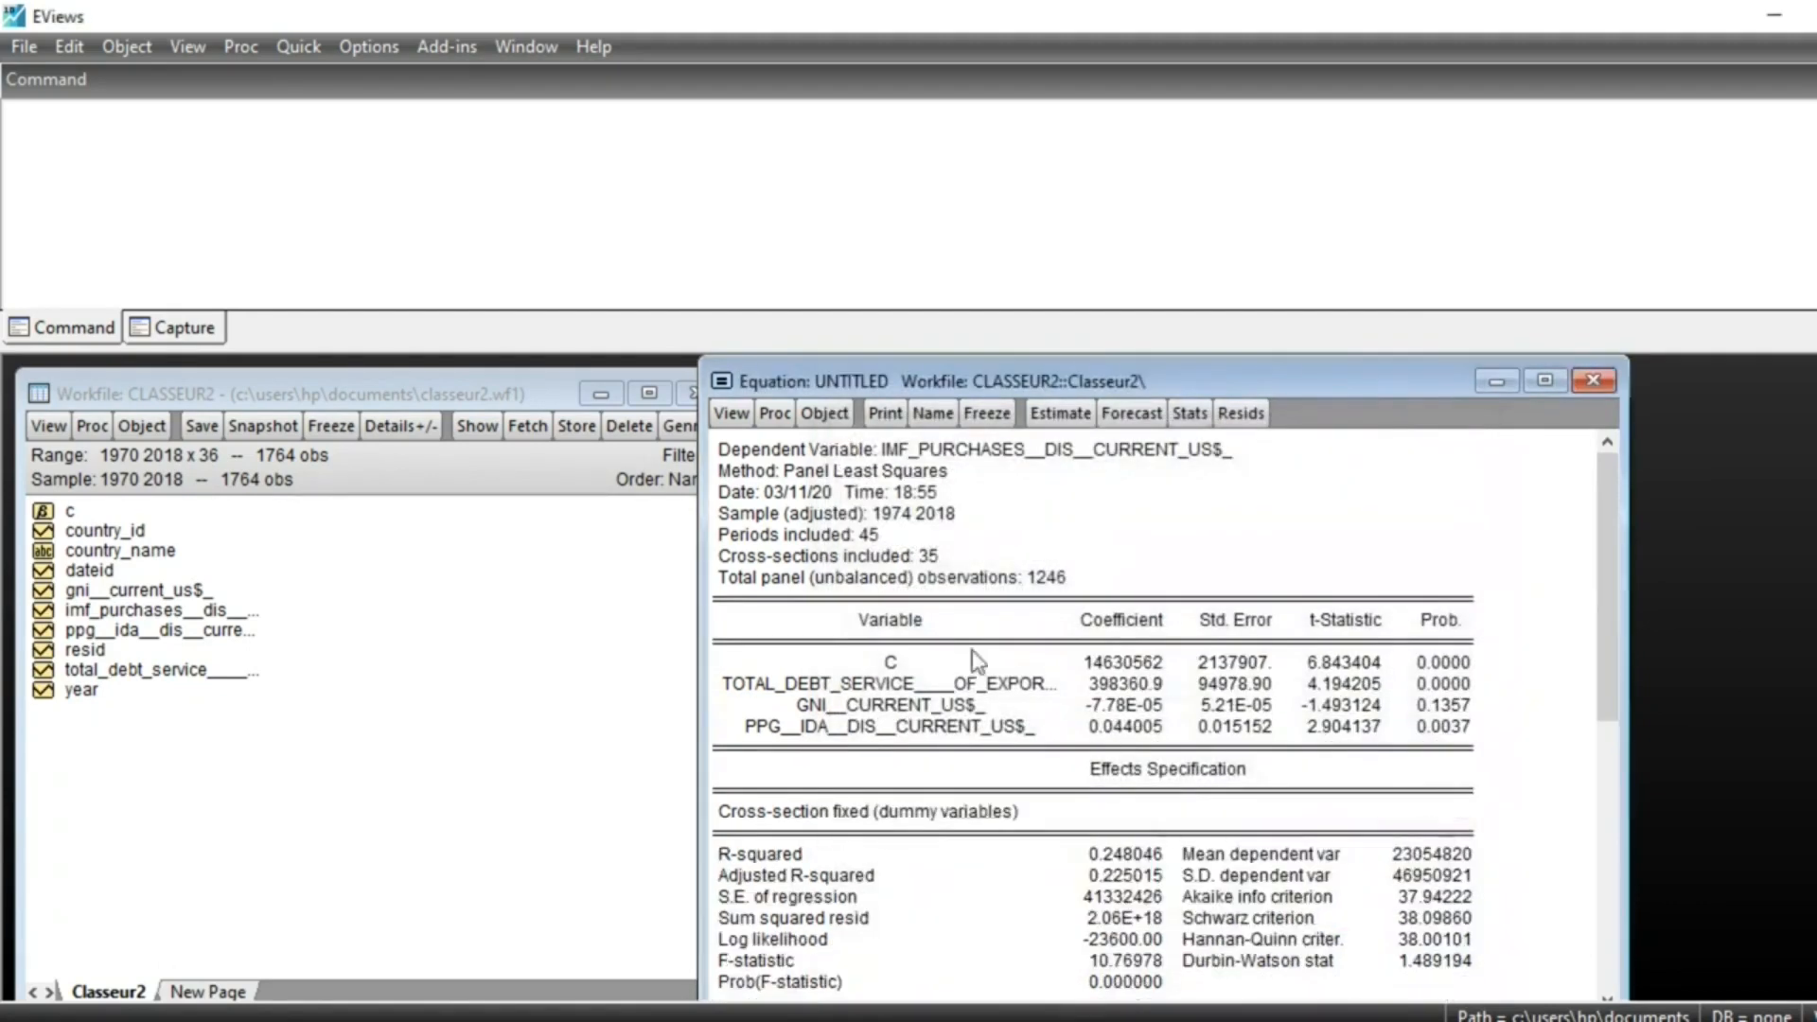
Step: Try to run the Correlated Random Effects - Hausman Test on the fixed-effects equation
{"action": "left_click", "coordinate": [730, 414]}
{"action": "mouse_move", "coordinate": [793, 722]}
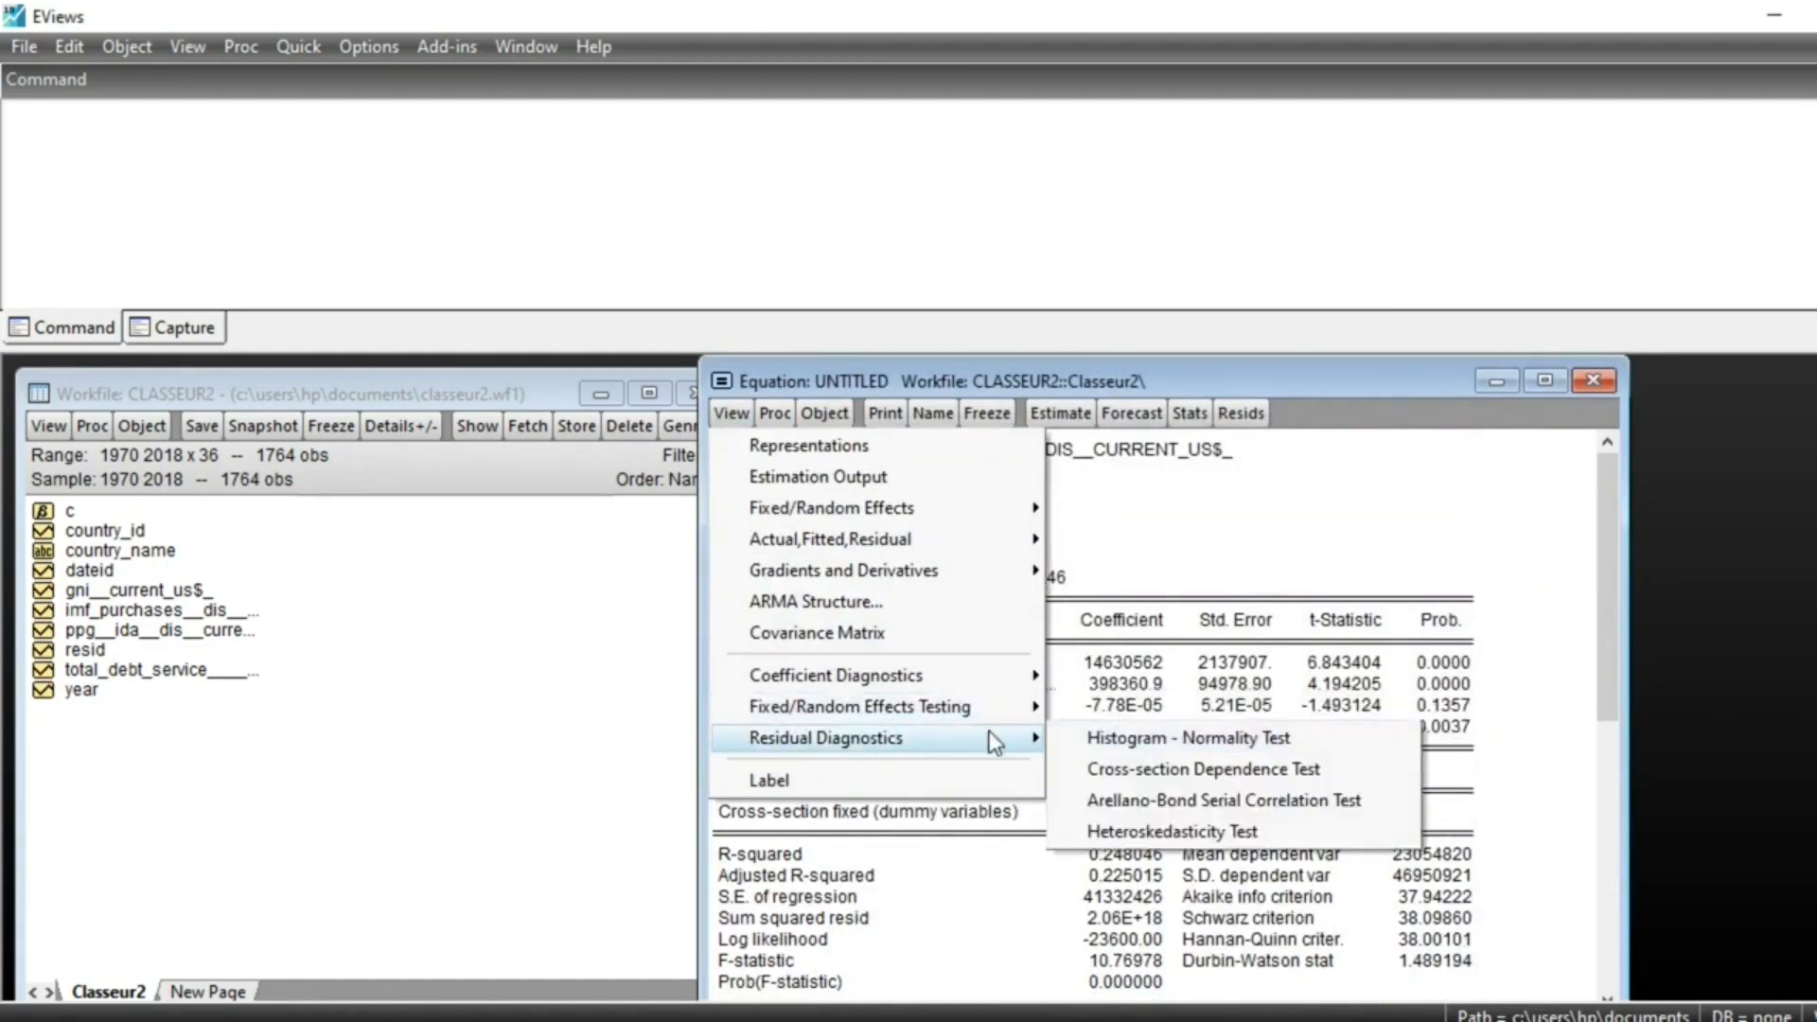
{"action": "mouse_move", "coordinate": [1035, 711]}
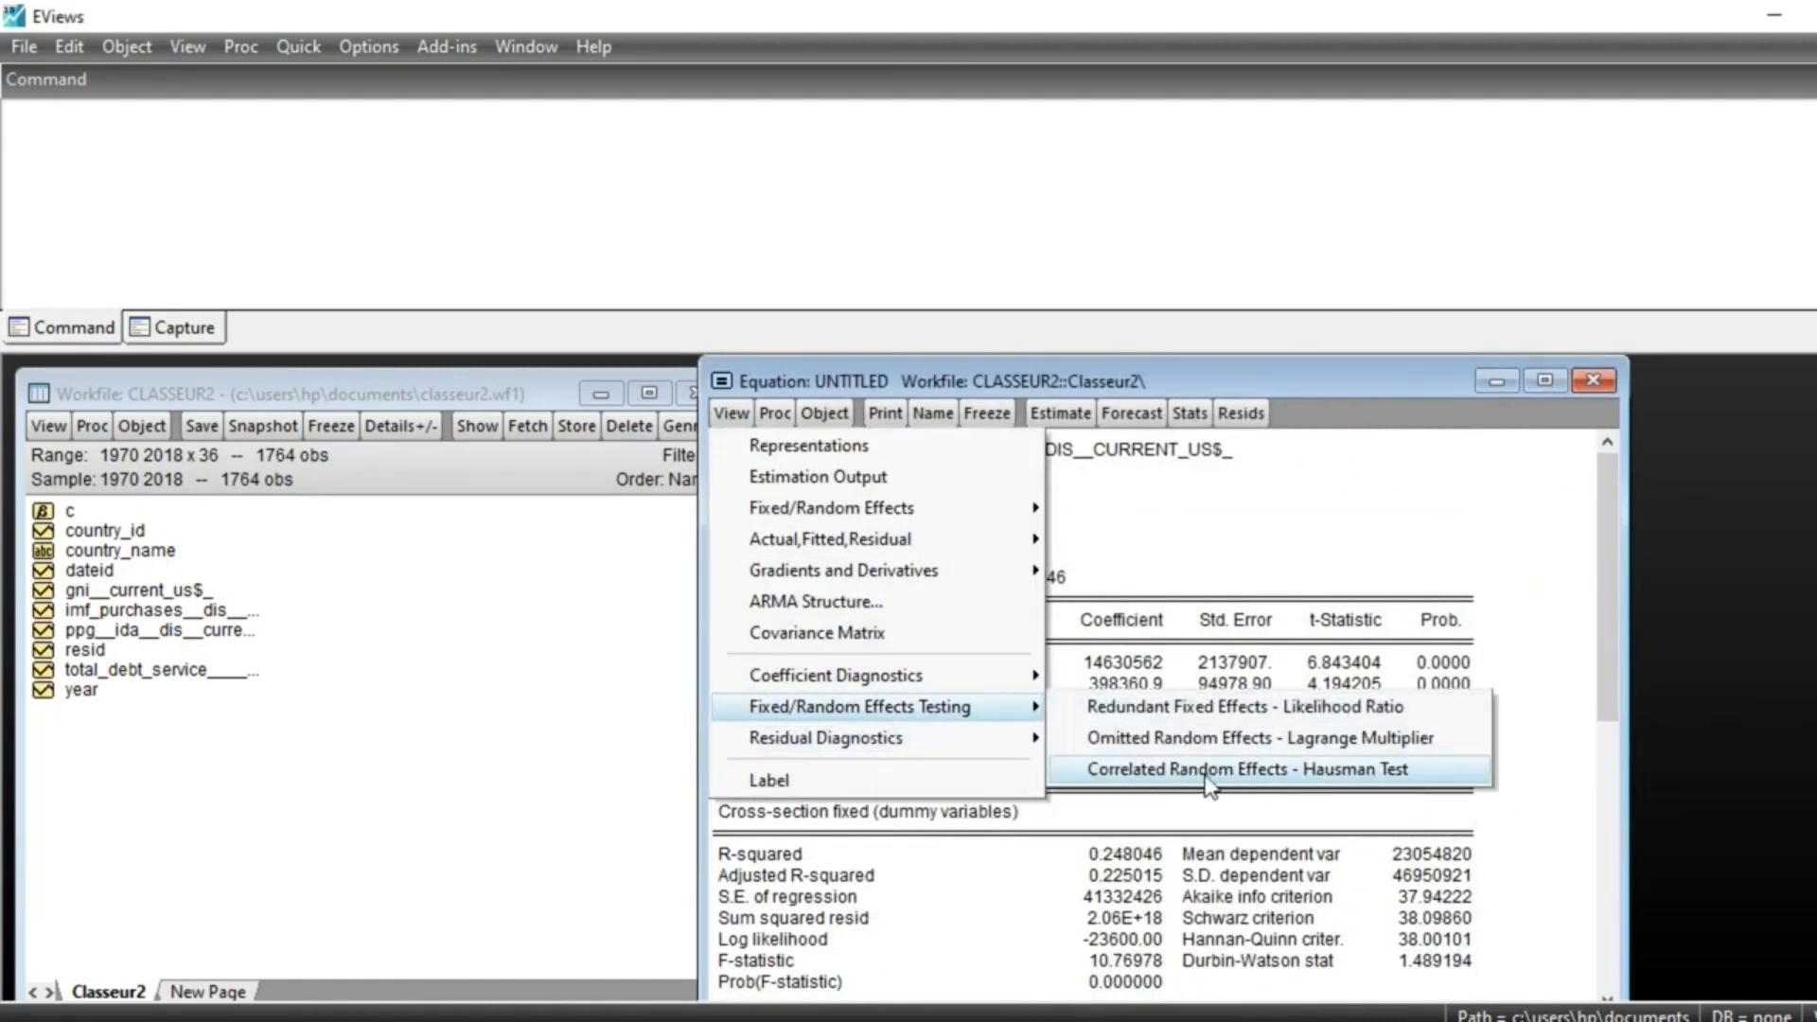
{"action": "left_click", "coordinate": [1349, 780]}
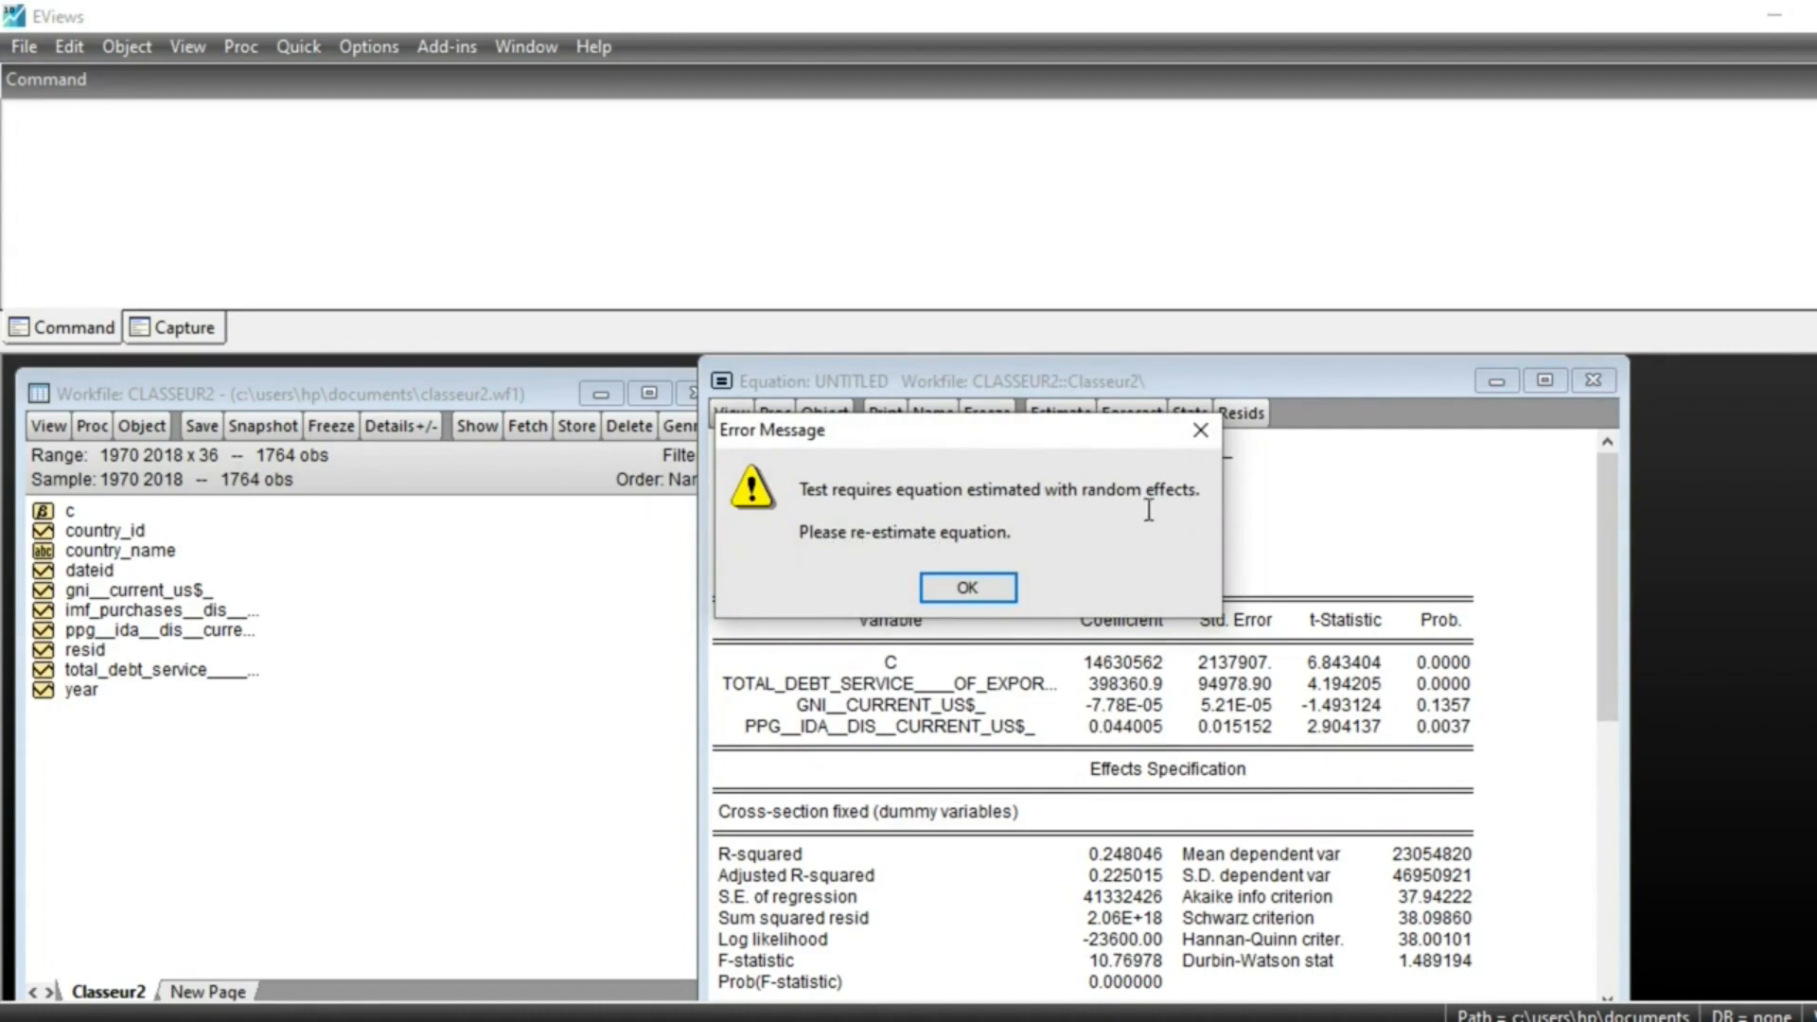
{"action": "left_click", "coordinate": [967, 587]}
Step: Re-estimate the equation with Random cross-section effects and run the Correlated Random Effects - Hausman Test on it
{"action": "left_click", "coordinate": [1063, 414]}
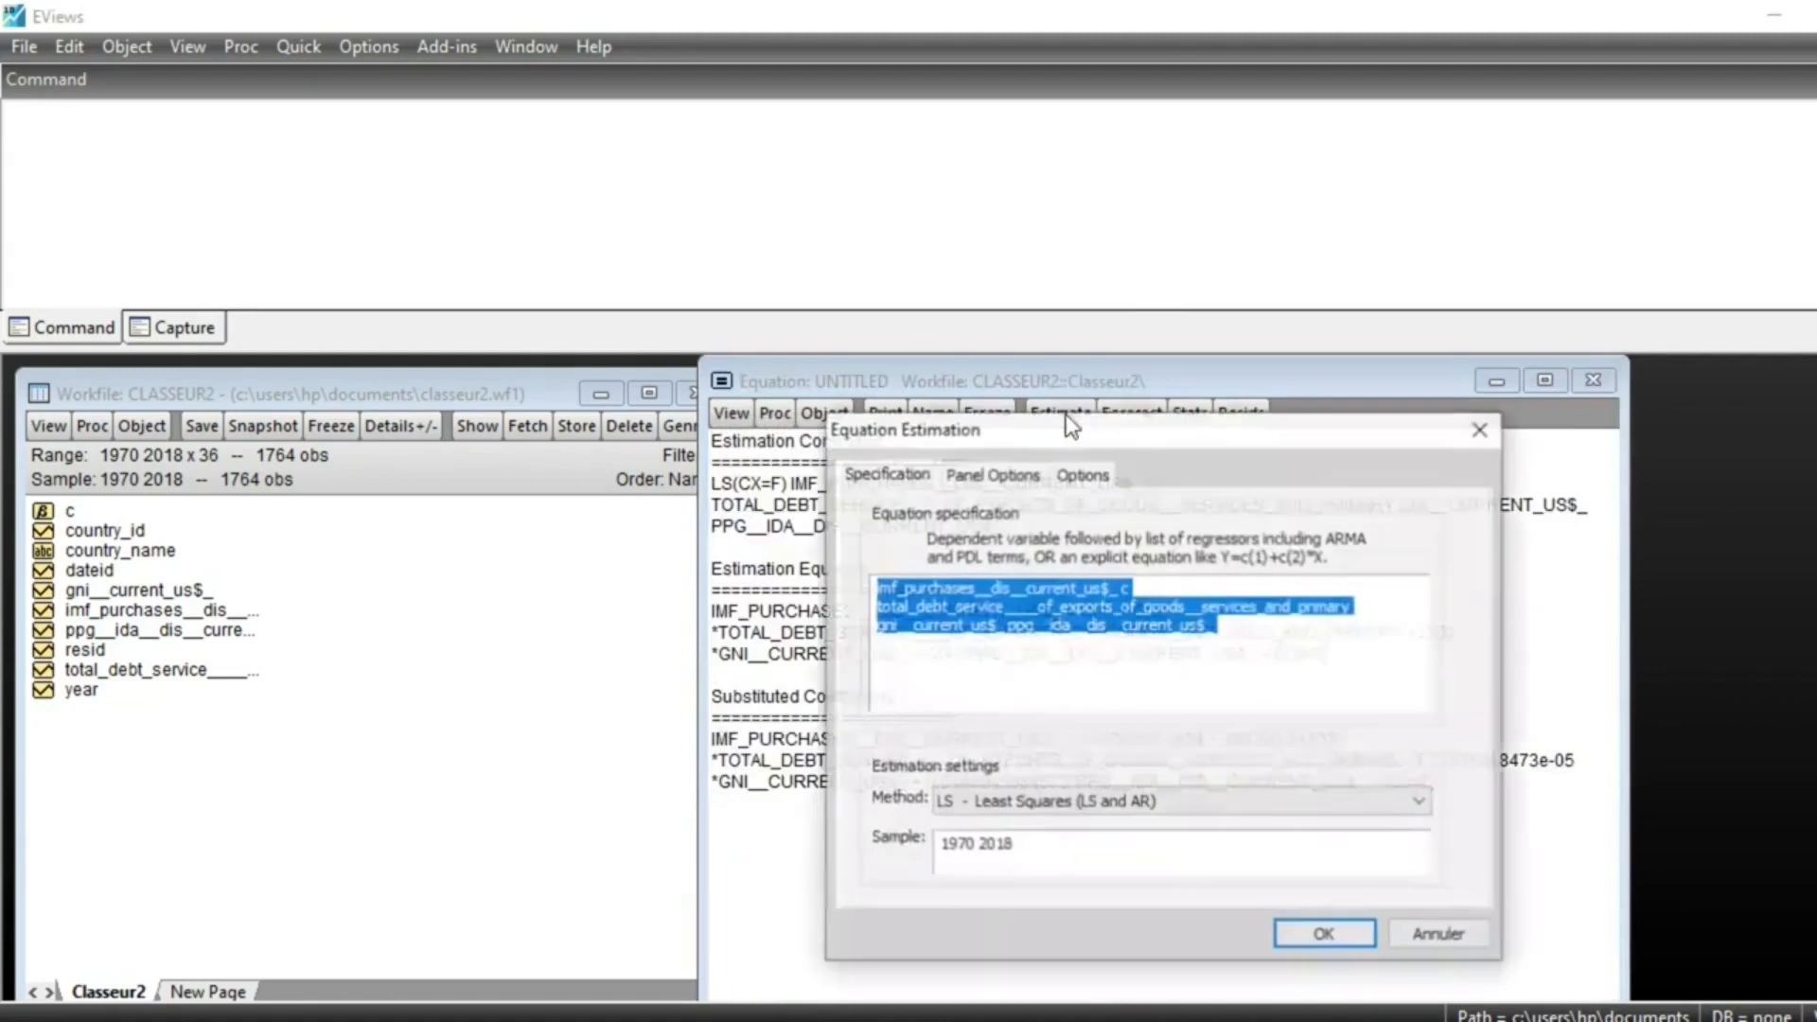
{"action": "left_click", "coordinate": [992, 475]}
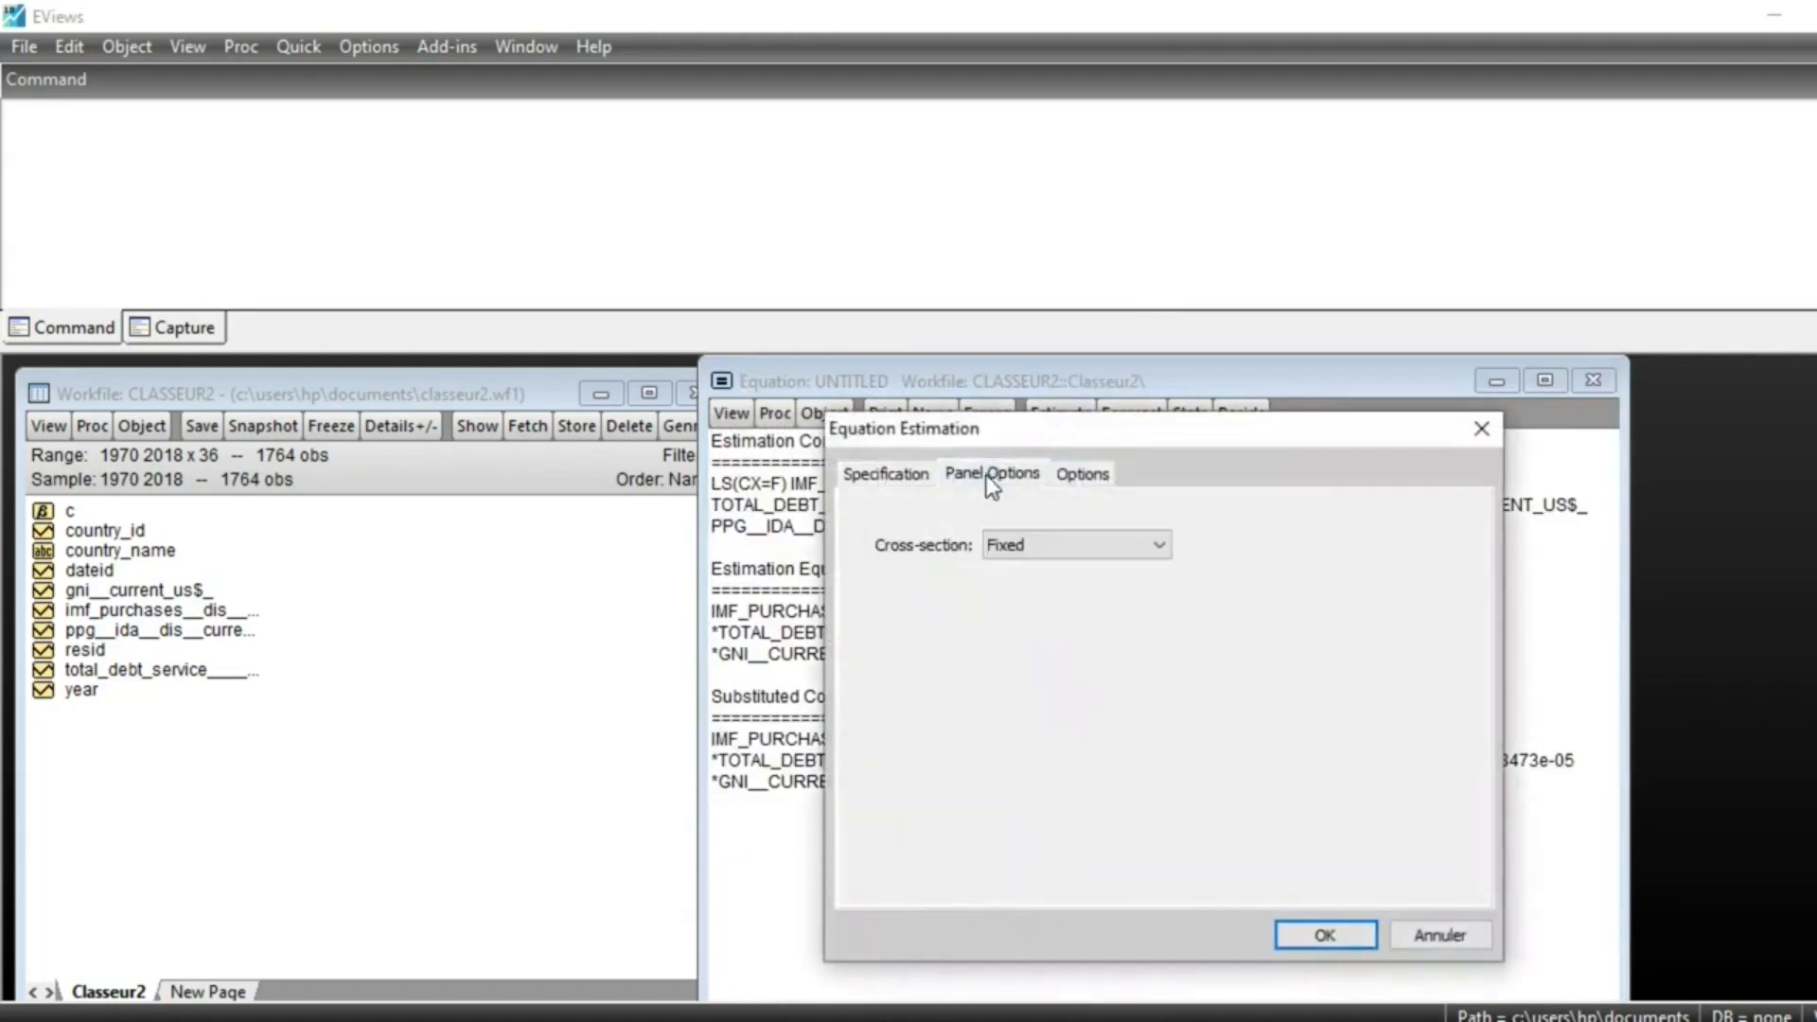
{"action": "left_click", "coordinate": [1162, 543]}
{"action": "left_click", "coordinate": [1031, 603]}
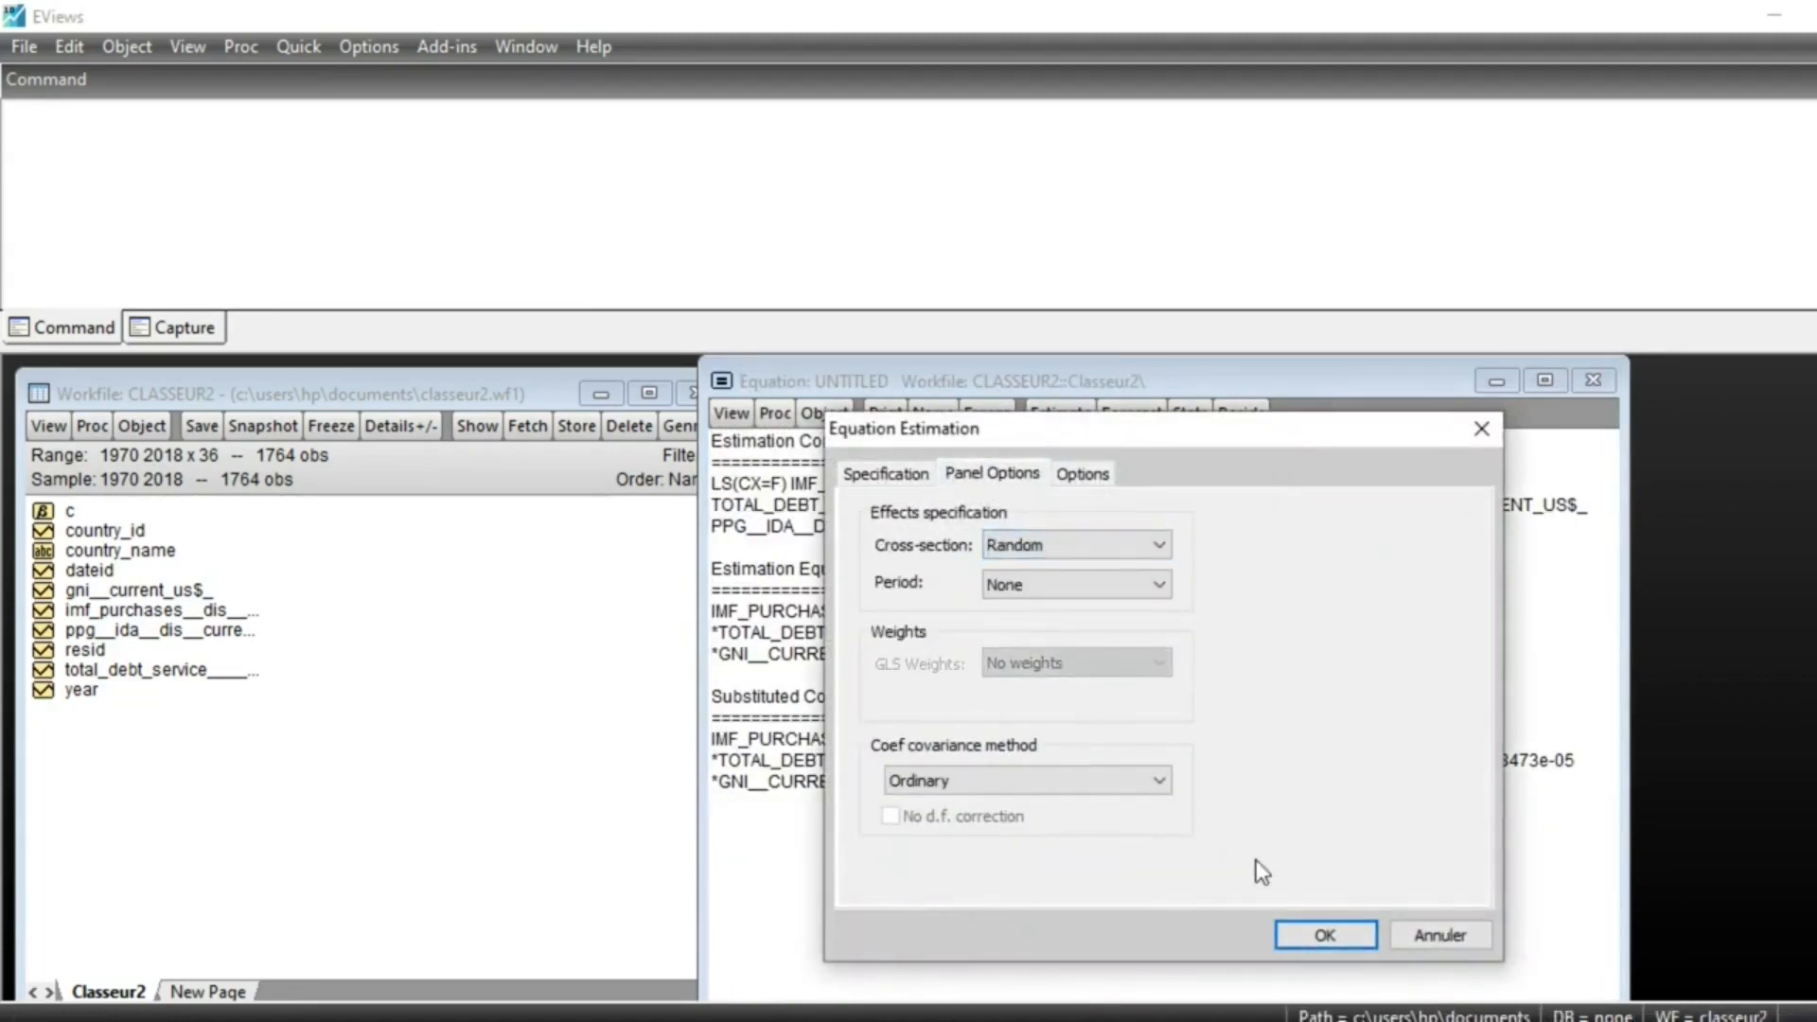
{"action": "left_click", "coordinate": [1322, 937]}
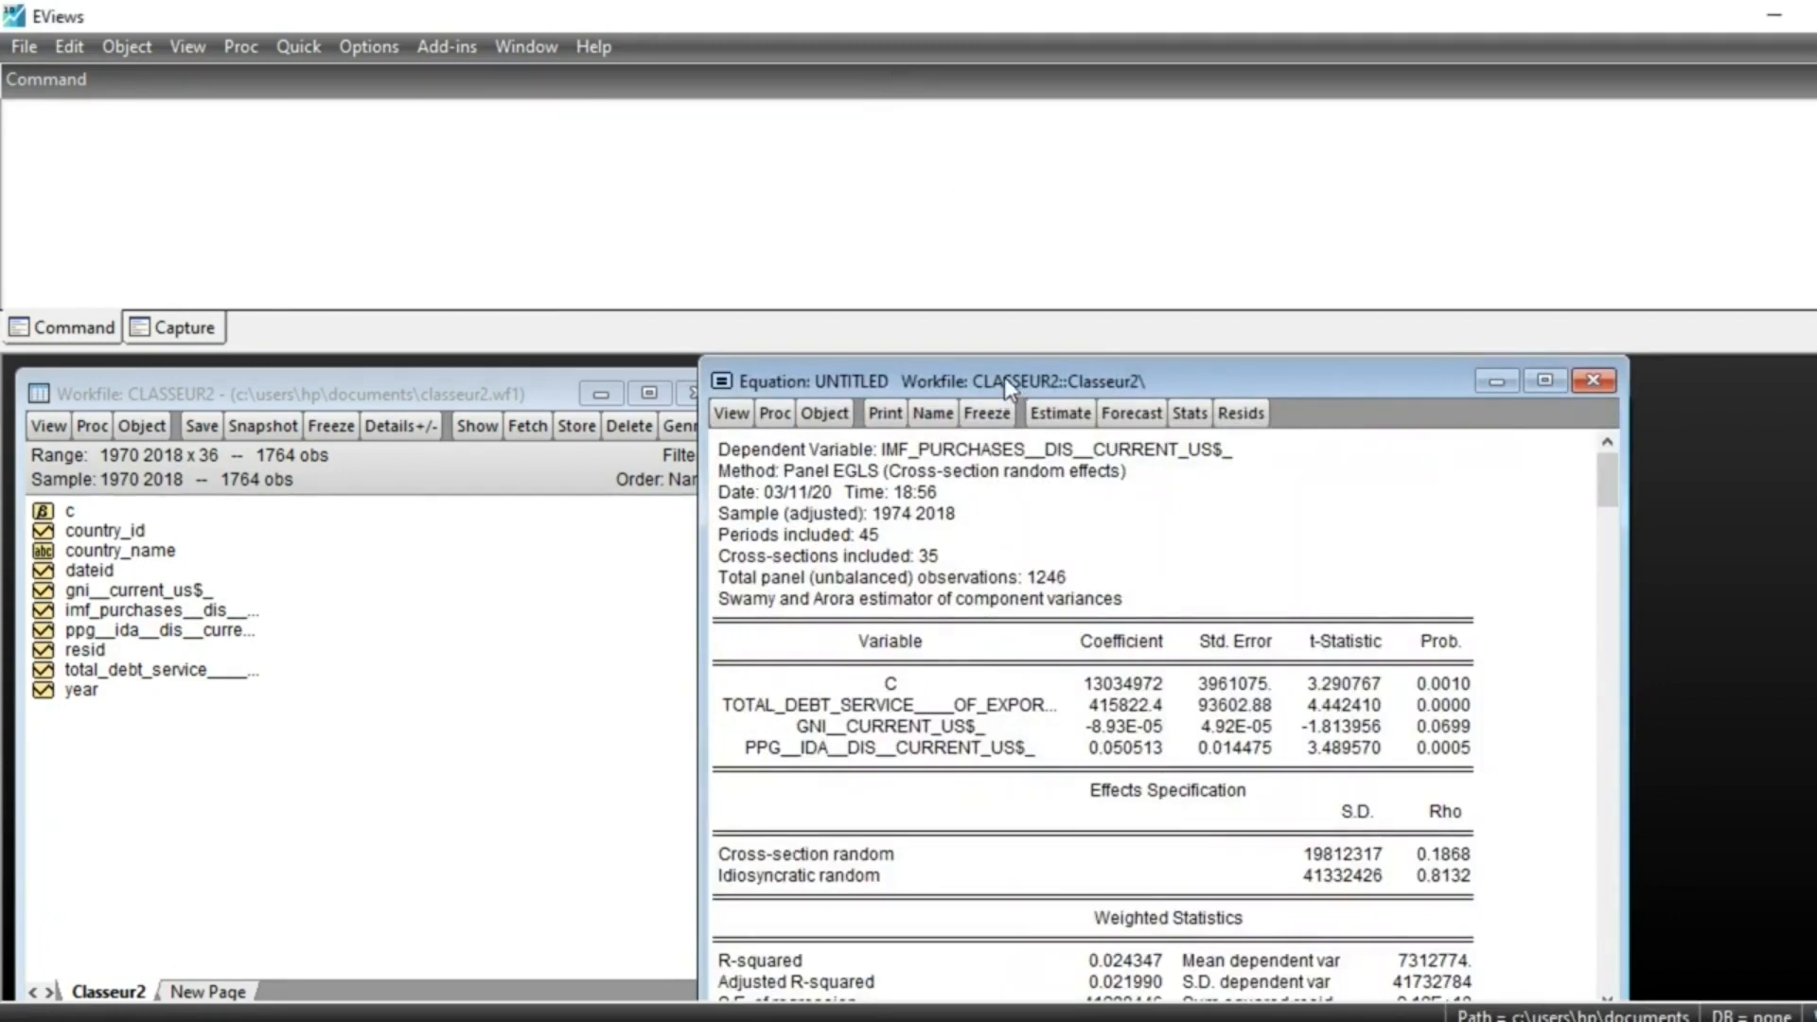
{"action": "left_click", "coordinate": [733, 416]}
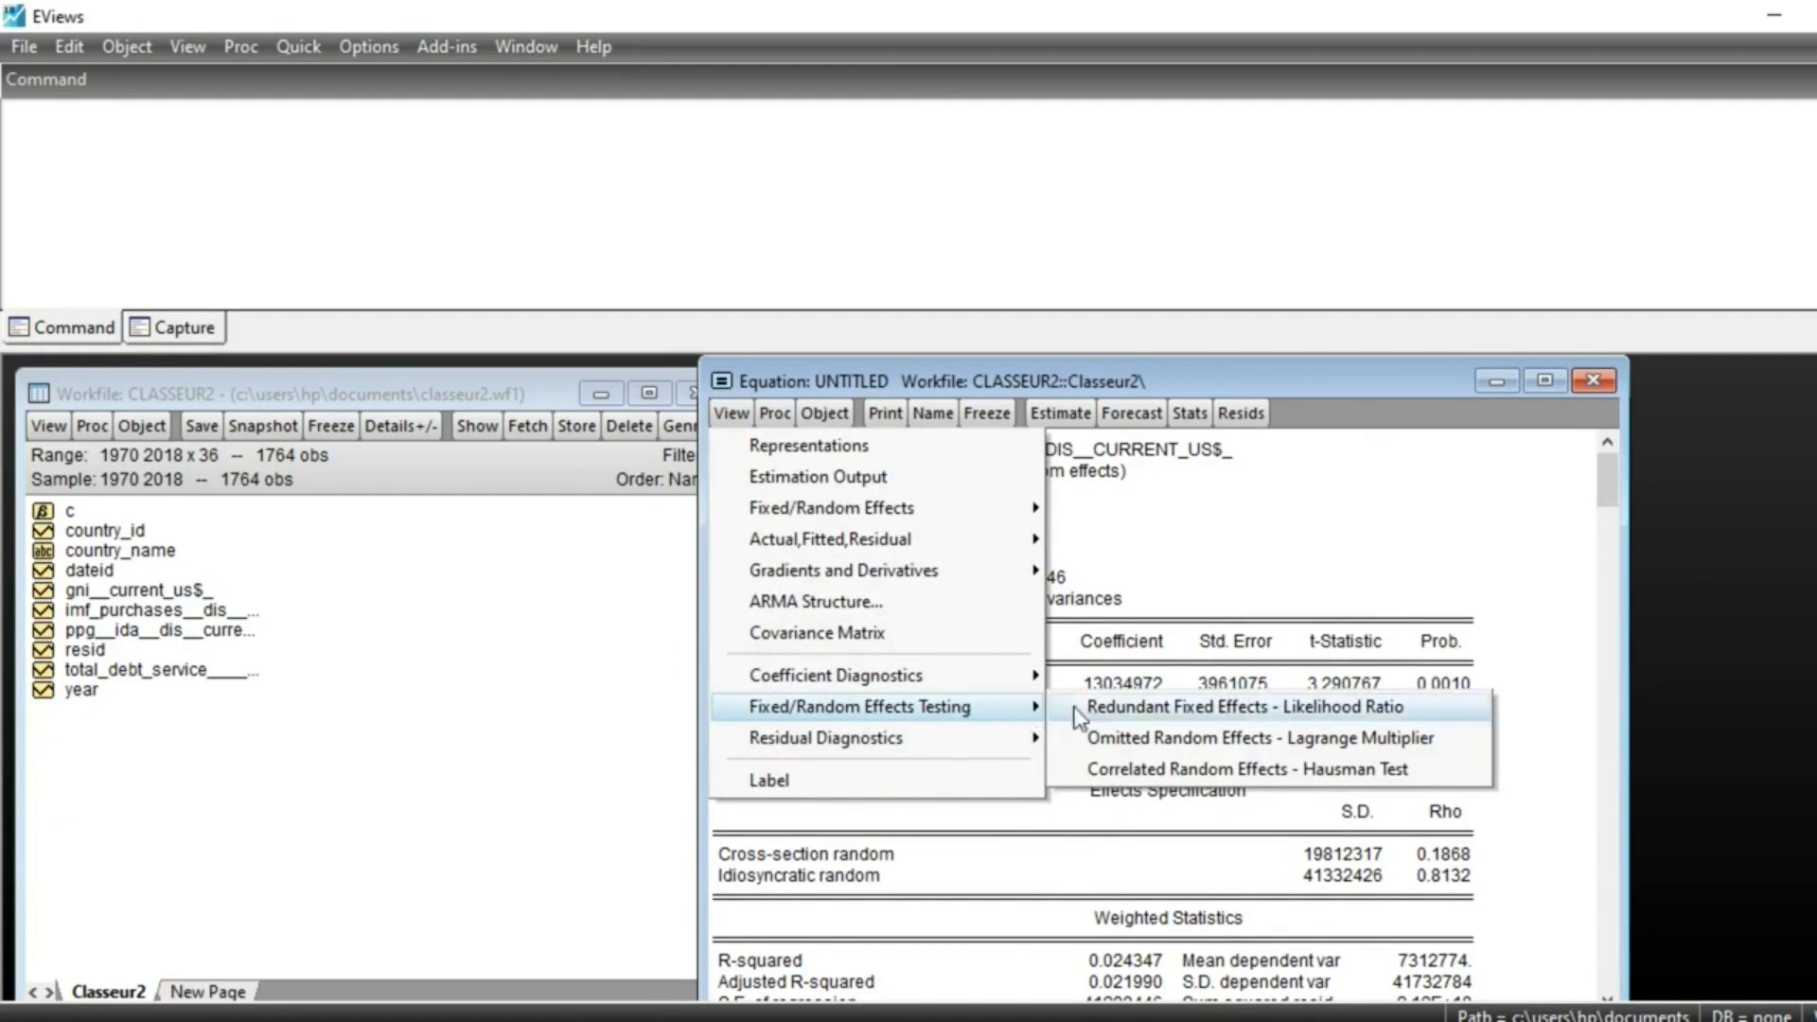
{"action": "left_click", "coordinate": [1364, 772]}
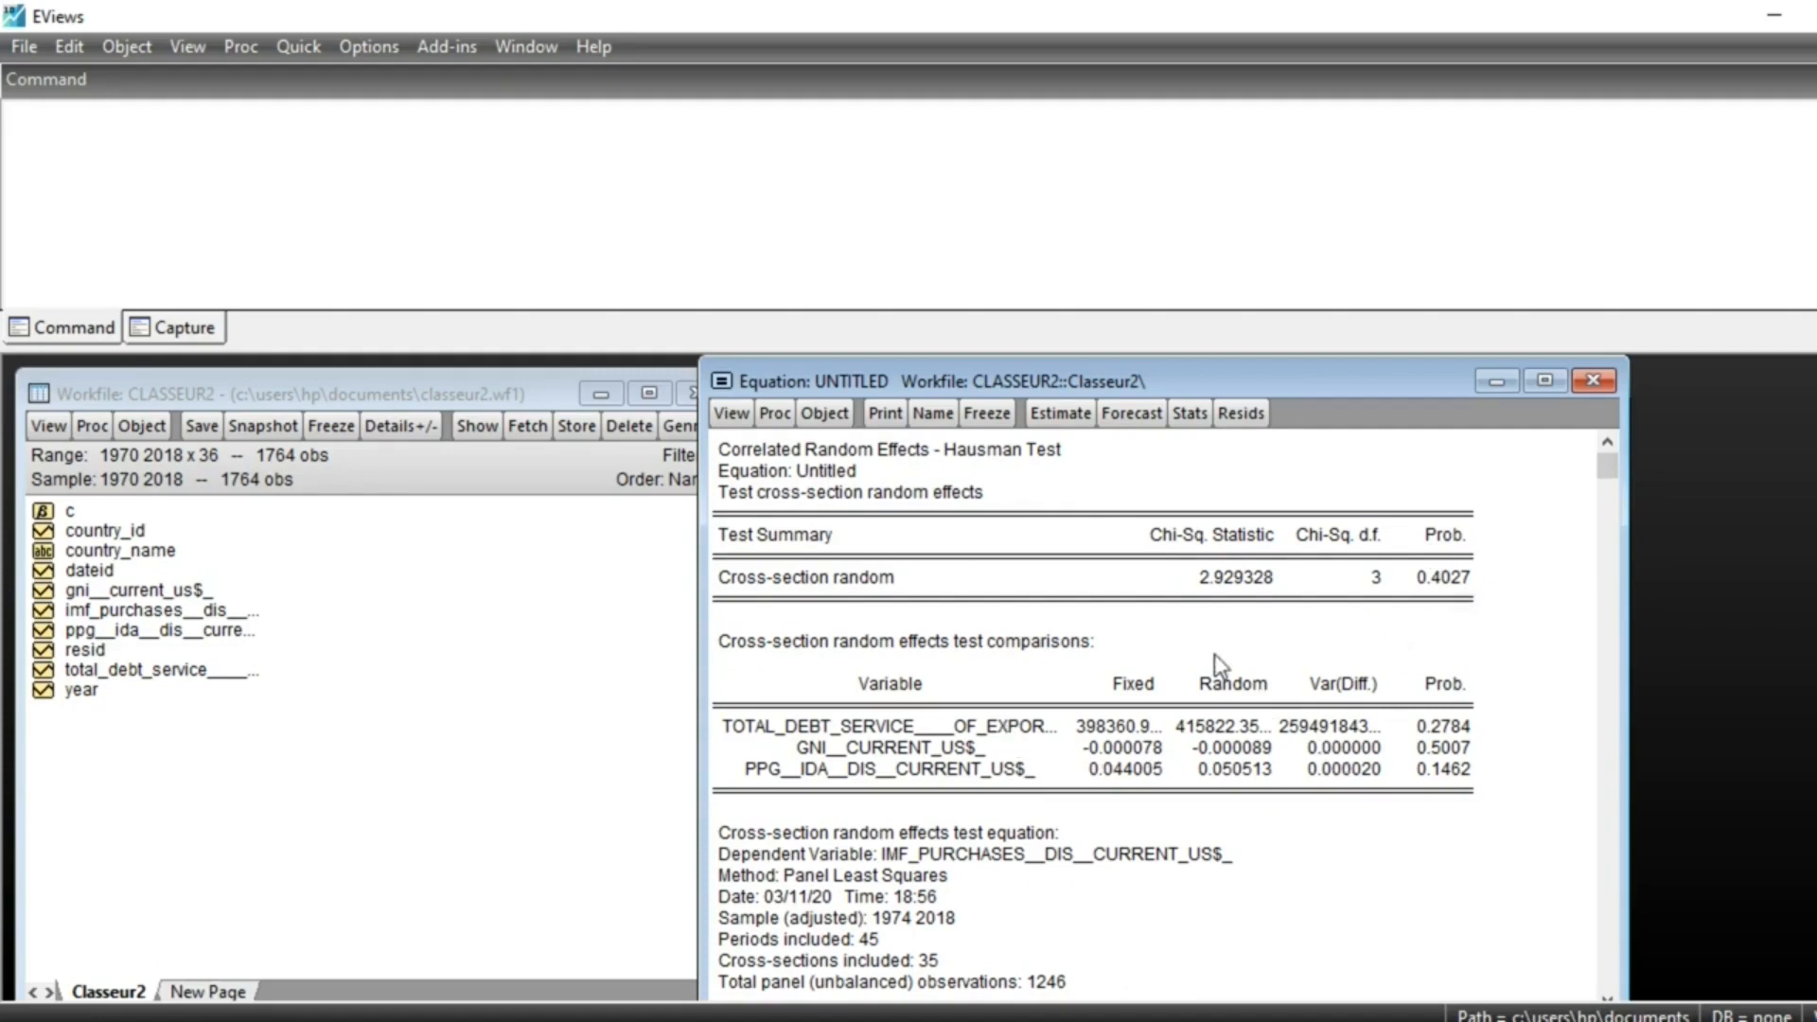
Step: Re-run the estimation with its current panel settings and examine the weighted statistics of the random-effects output
{"action": "left_click", "coordinate": [1056, 413]}
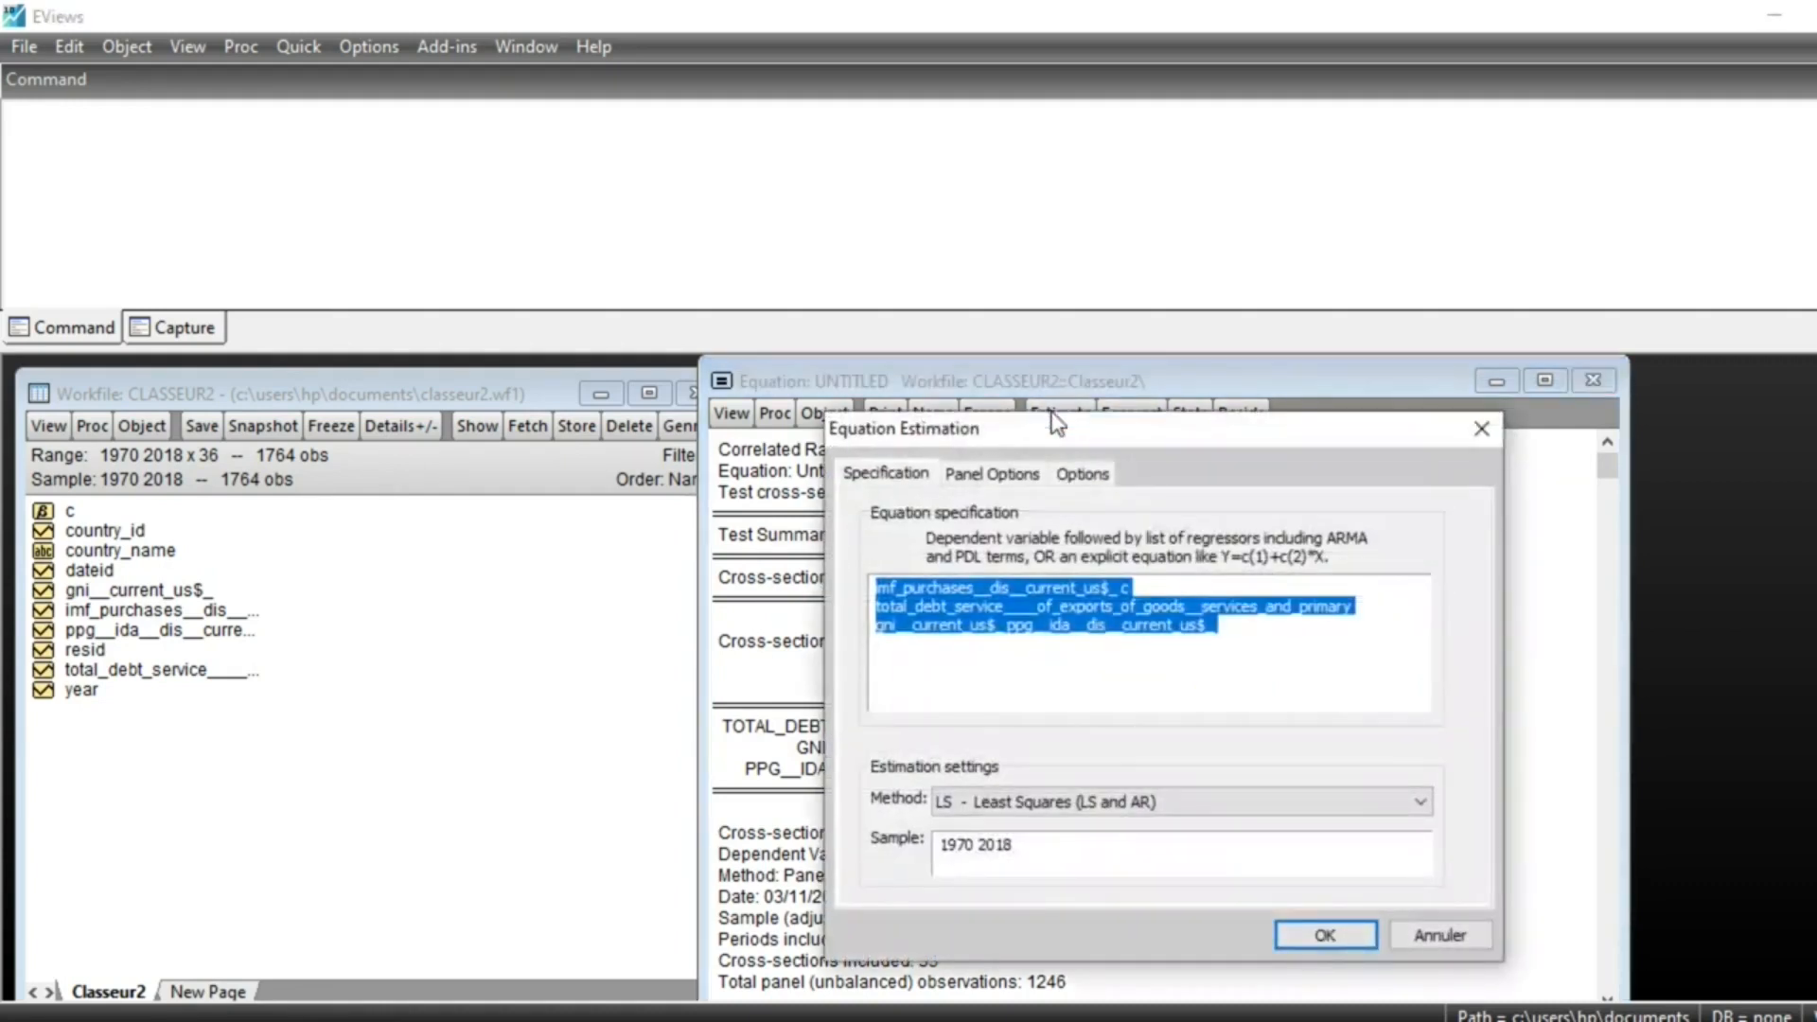
{"action": "left_click", "coordinate": [993, 475]}
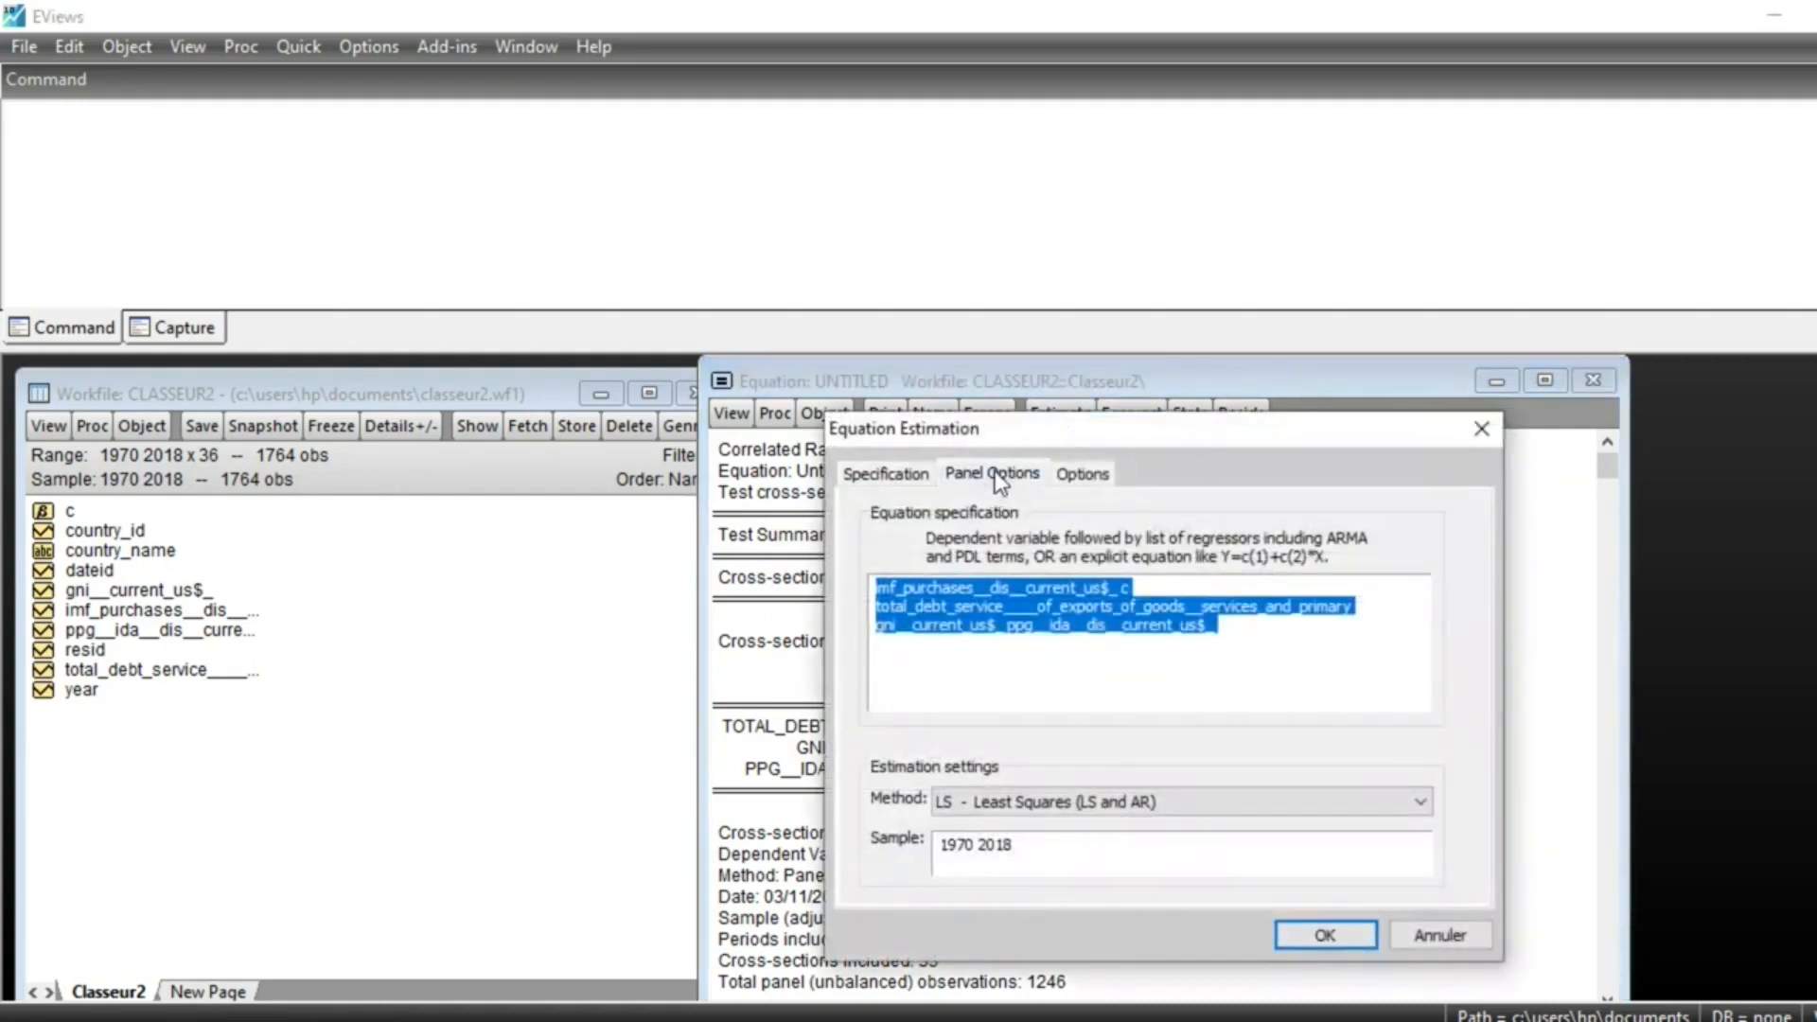
{"action": "key", "text": "Return"}
{"action": "scroll", "coordinate": [1112, 804], "scroll_direction": "down", "scroll_amount": 1}
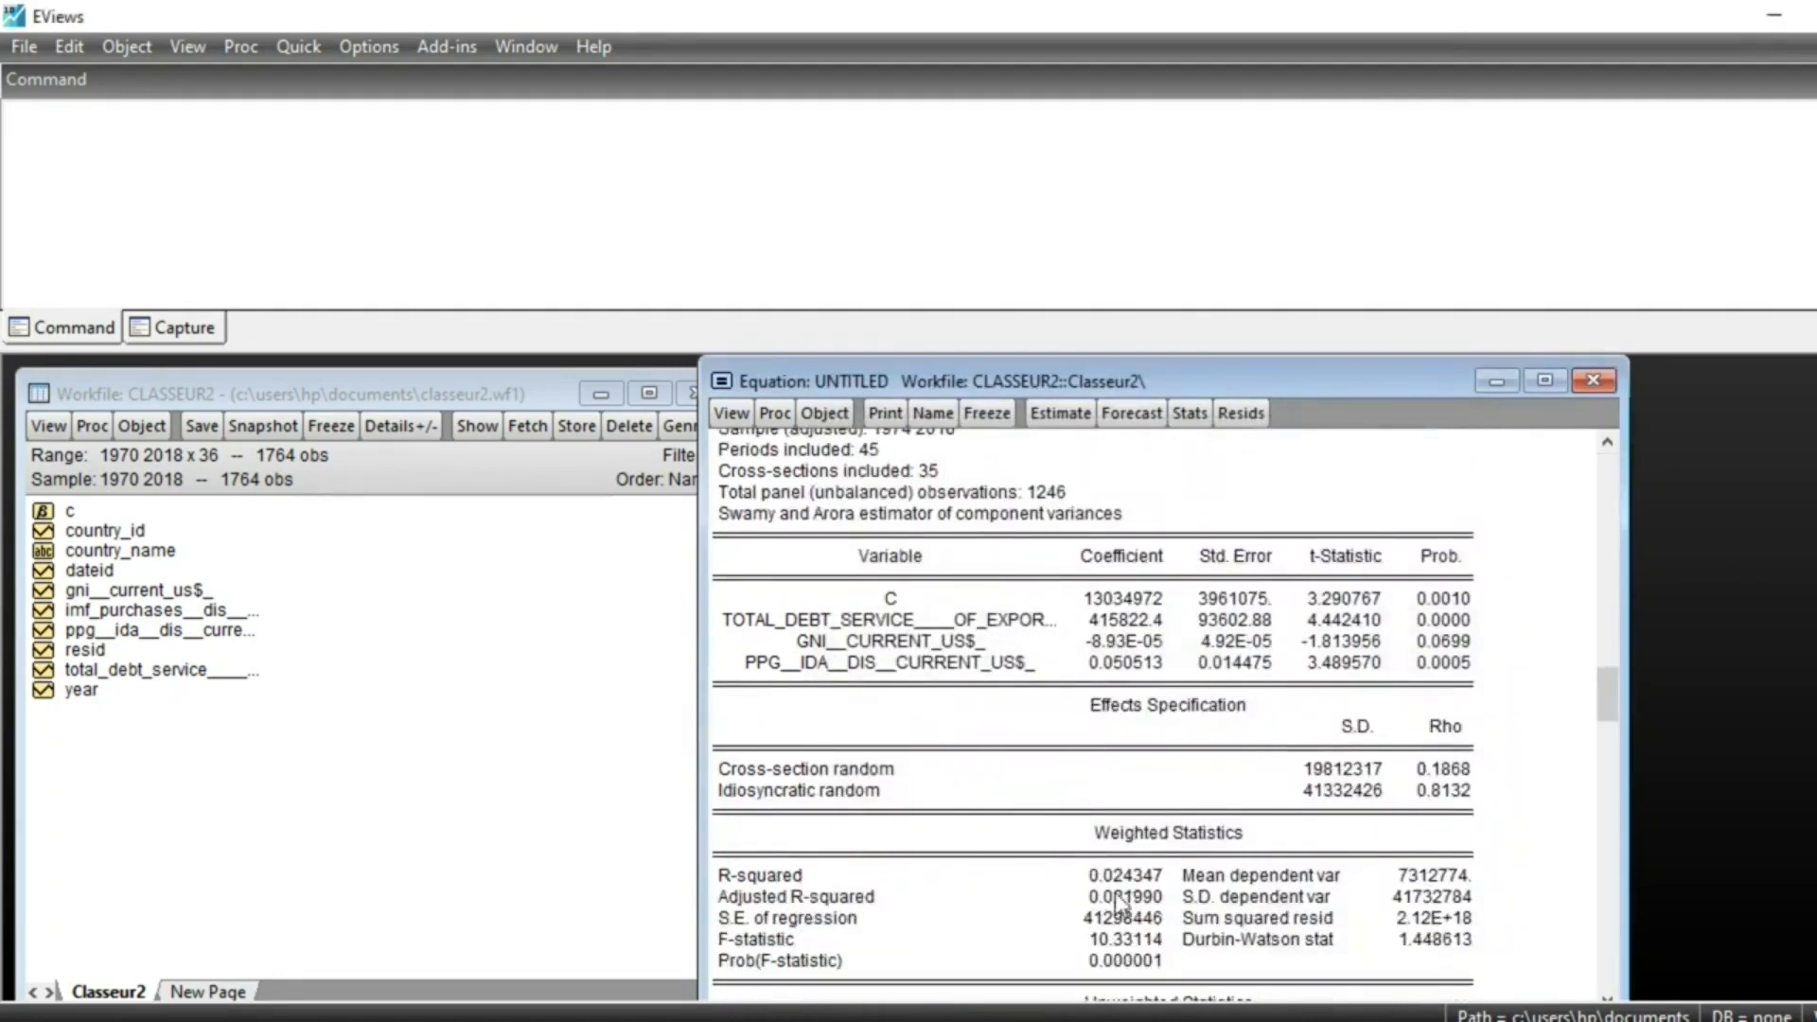
Step: Estimate the equation with Fixed cross-section effects and examine its R-squared and other fit statistics for comparison
{"action": "left_click", "coordinate": [1058, 415]}
{"action": "left_click", "coordinate": [1016, 475]}
{"action": "left_click", "coordinate": [1150, 543]}
{"action": "left_click", "coordinate": [1074, 590]}
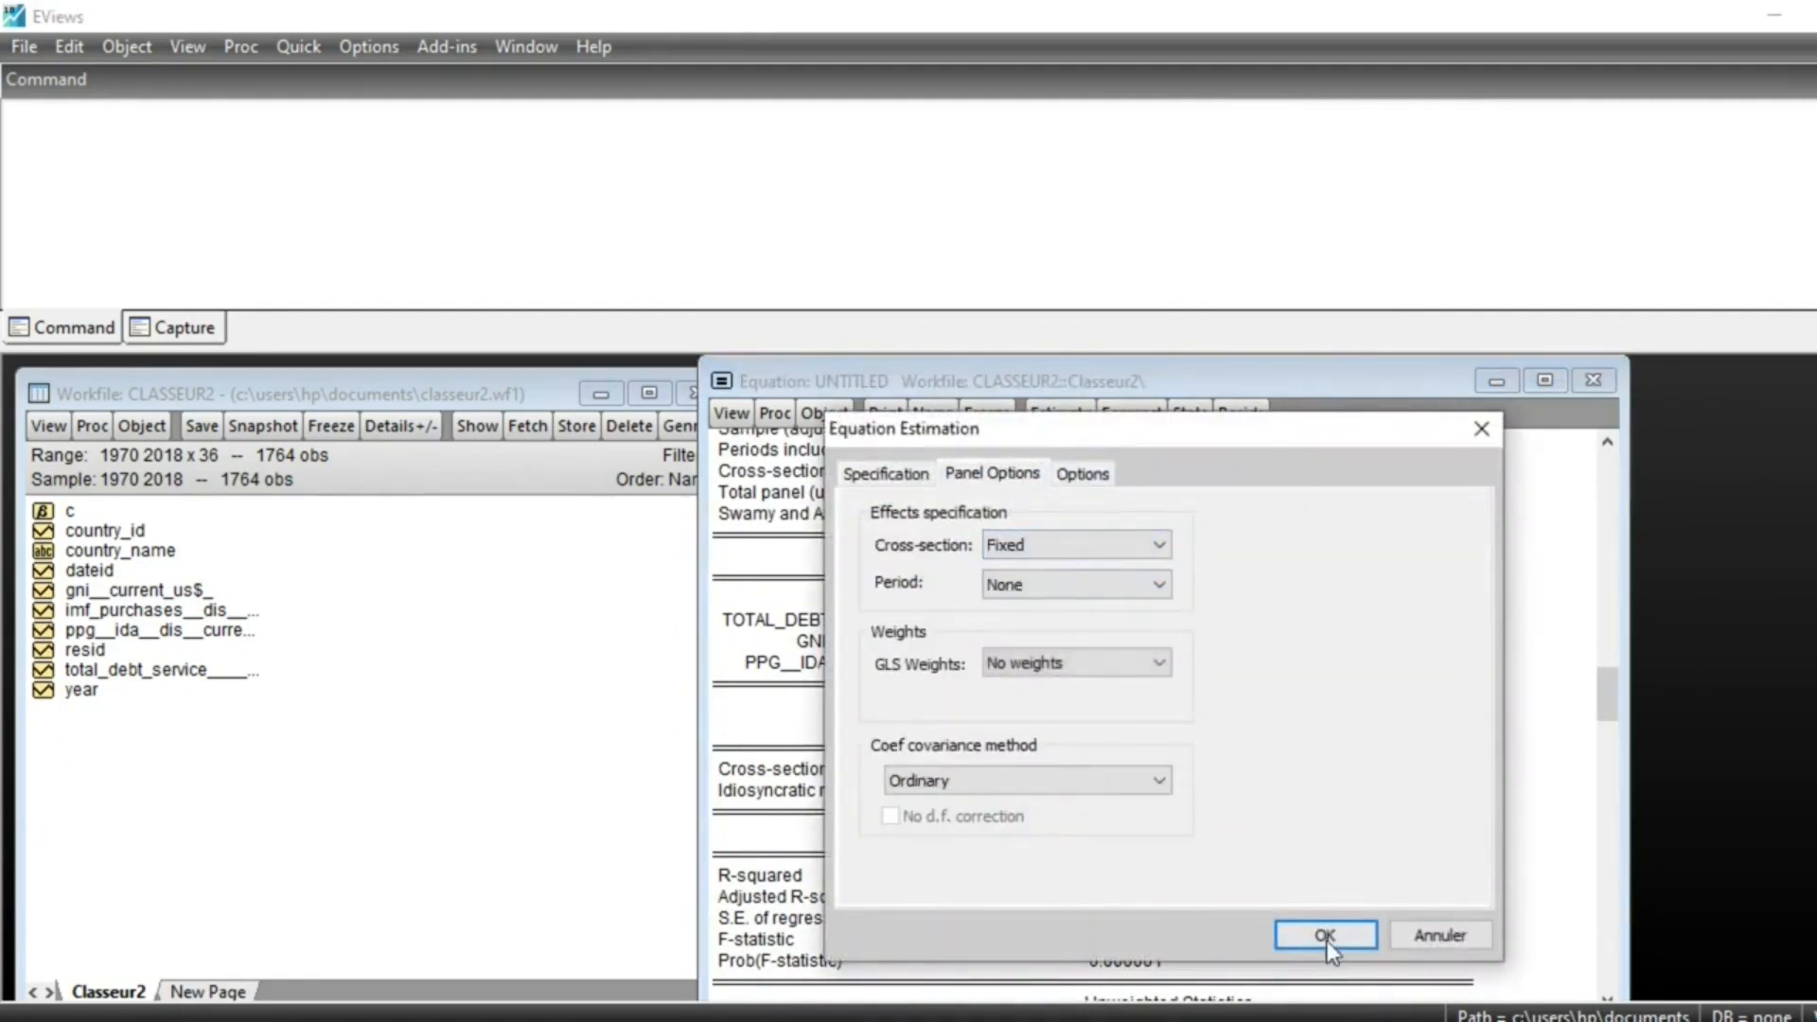
{"action": "left_click", "coordinate": [1327, 939]}
{"action": "scroll", "coordinate": [1281, 776], "scroll_direction": "down", "scroll_amount": 1}
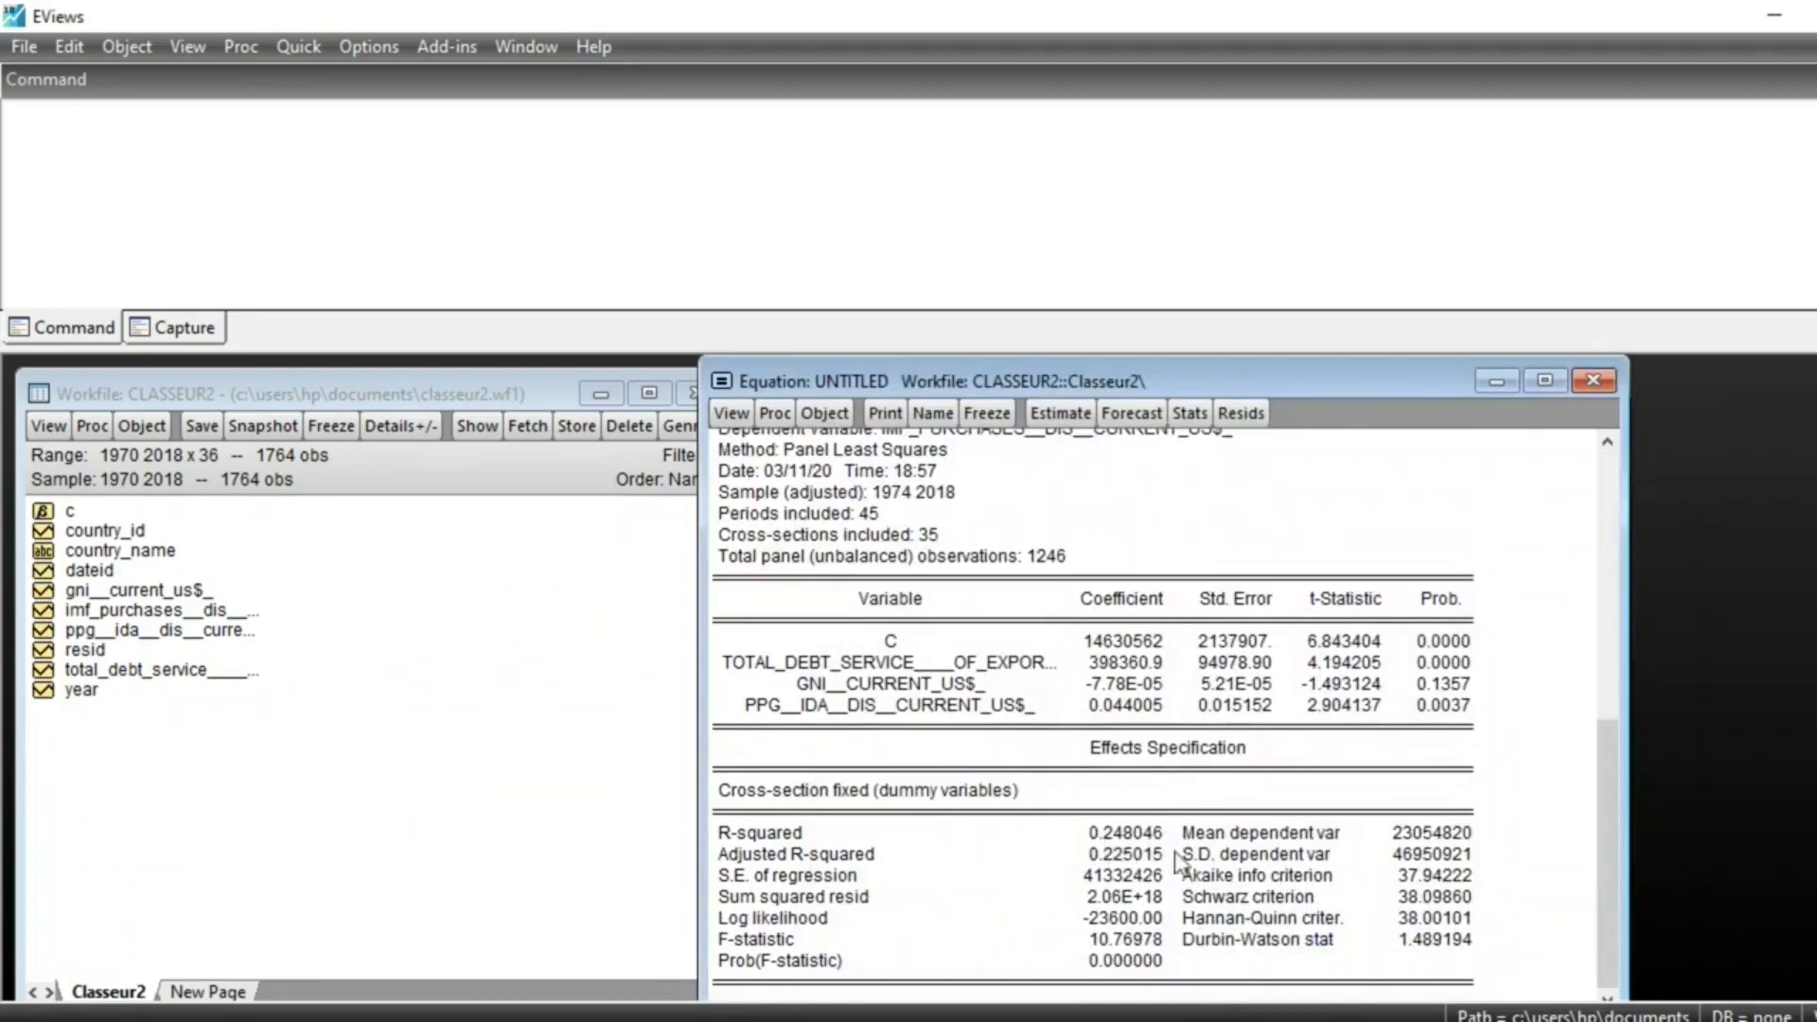
{"action": "scroll", "coordinate": [1268, 785], "scroll_direction": "up", "scroll_amount": 1}
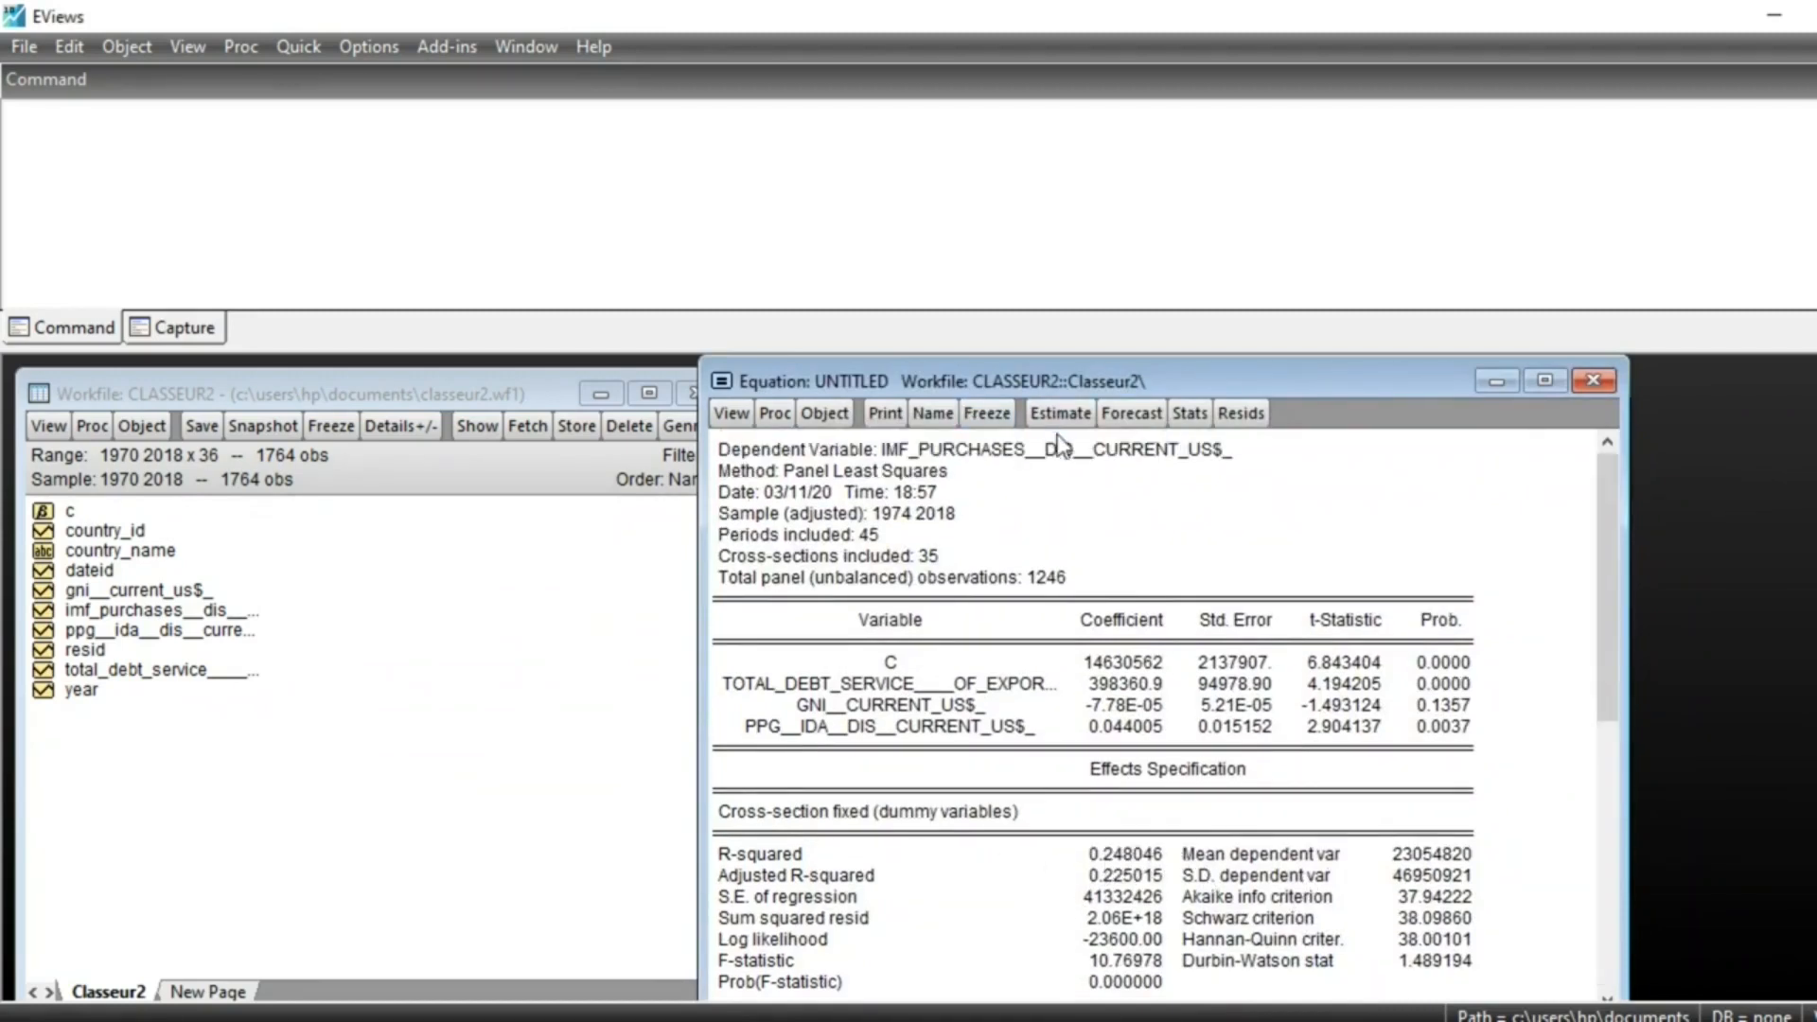
Step: Set the cross-section effects back to Random, re-estimate the equation and move its window closer to the workfile's variable list
{"action": "left_click", "coordinate": [1060, 417]}
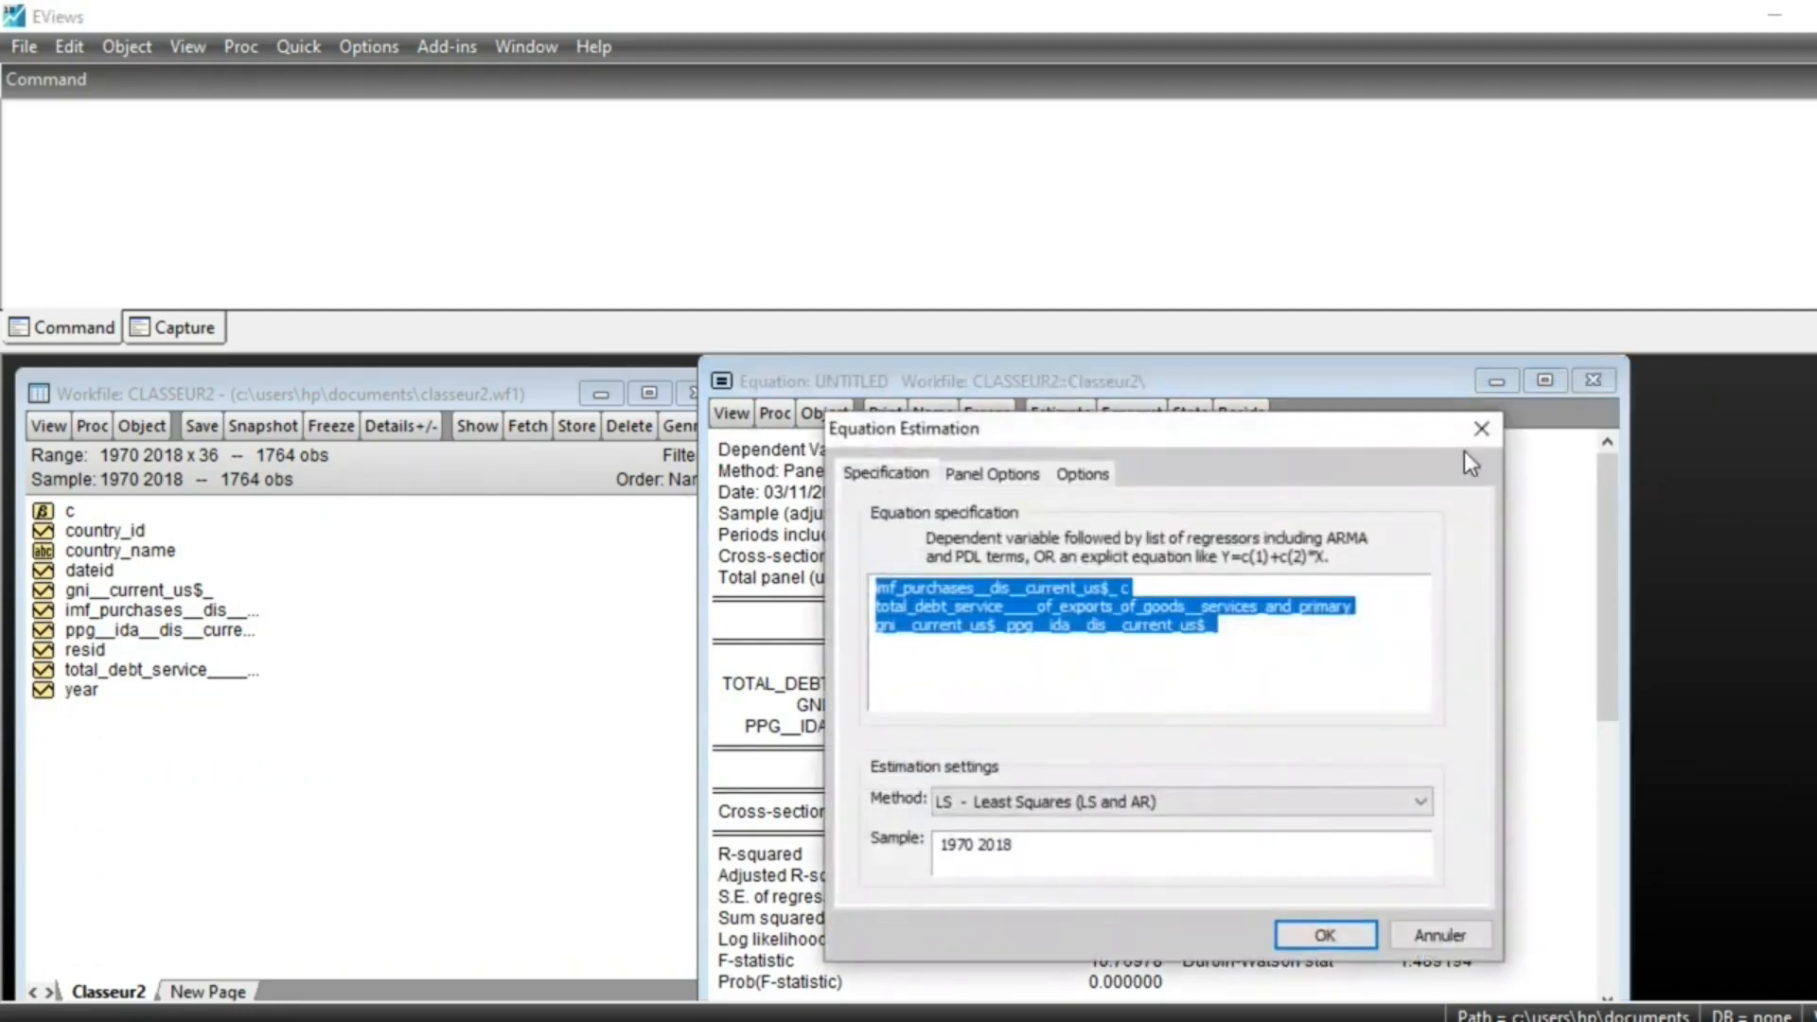
{"action": "left_click", "coordinate": [994, 474]}
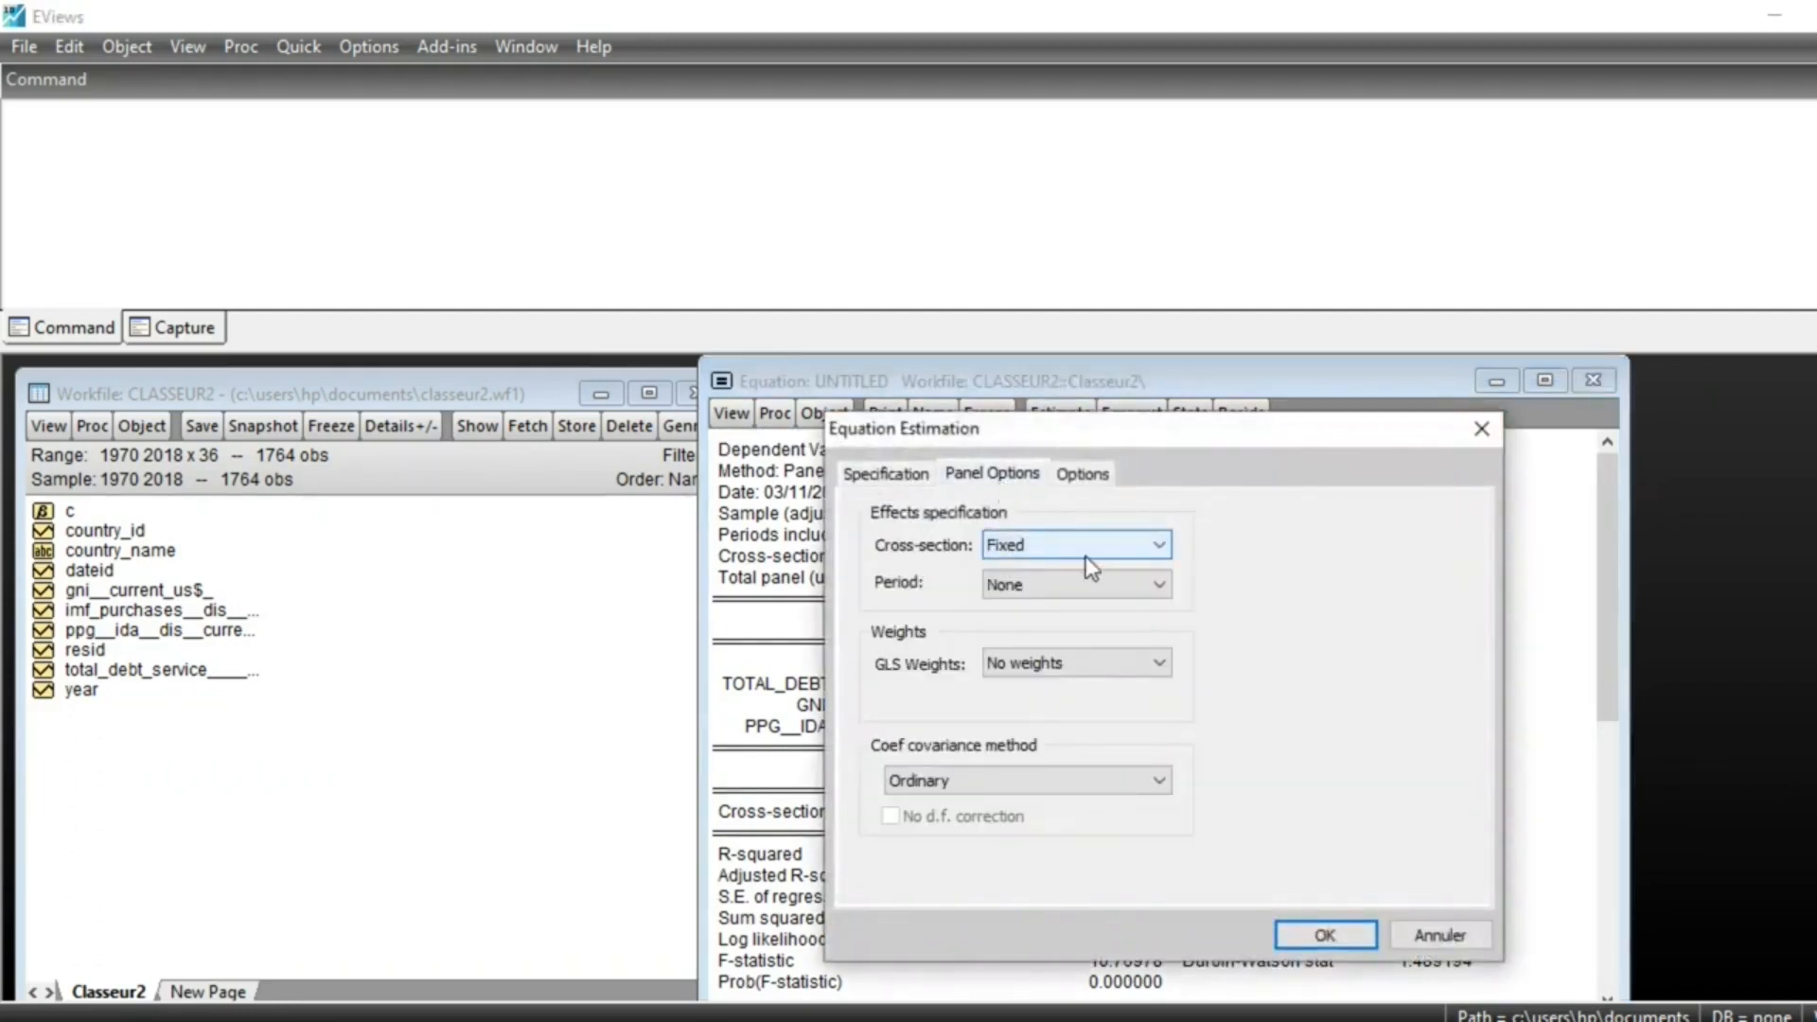
{"action": "left_click", "coordinate": [1156, 545]}
{"action": "left_click", "coordinate": [1053, 607]}
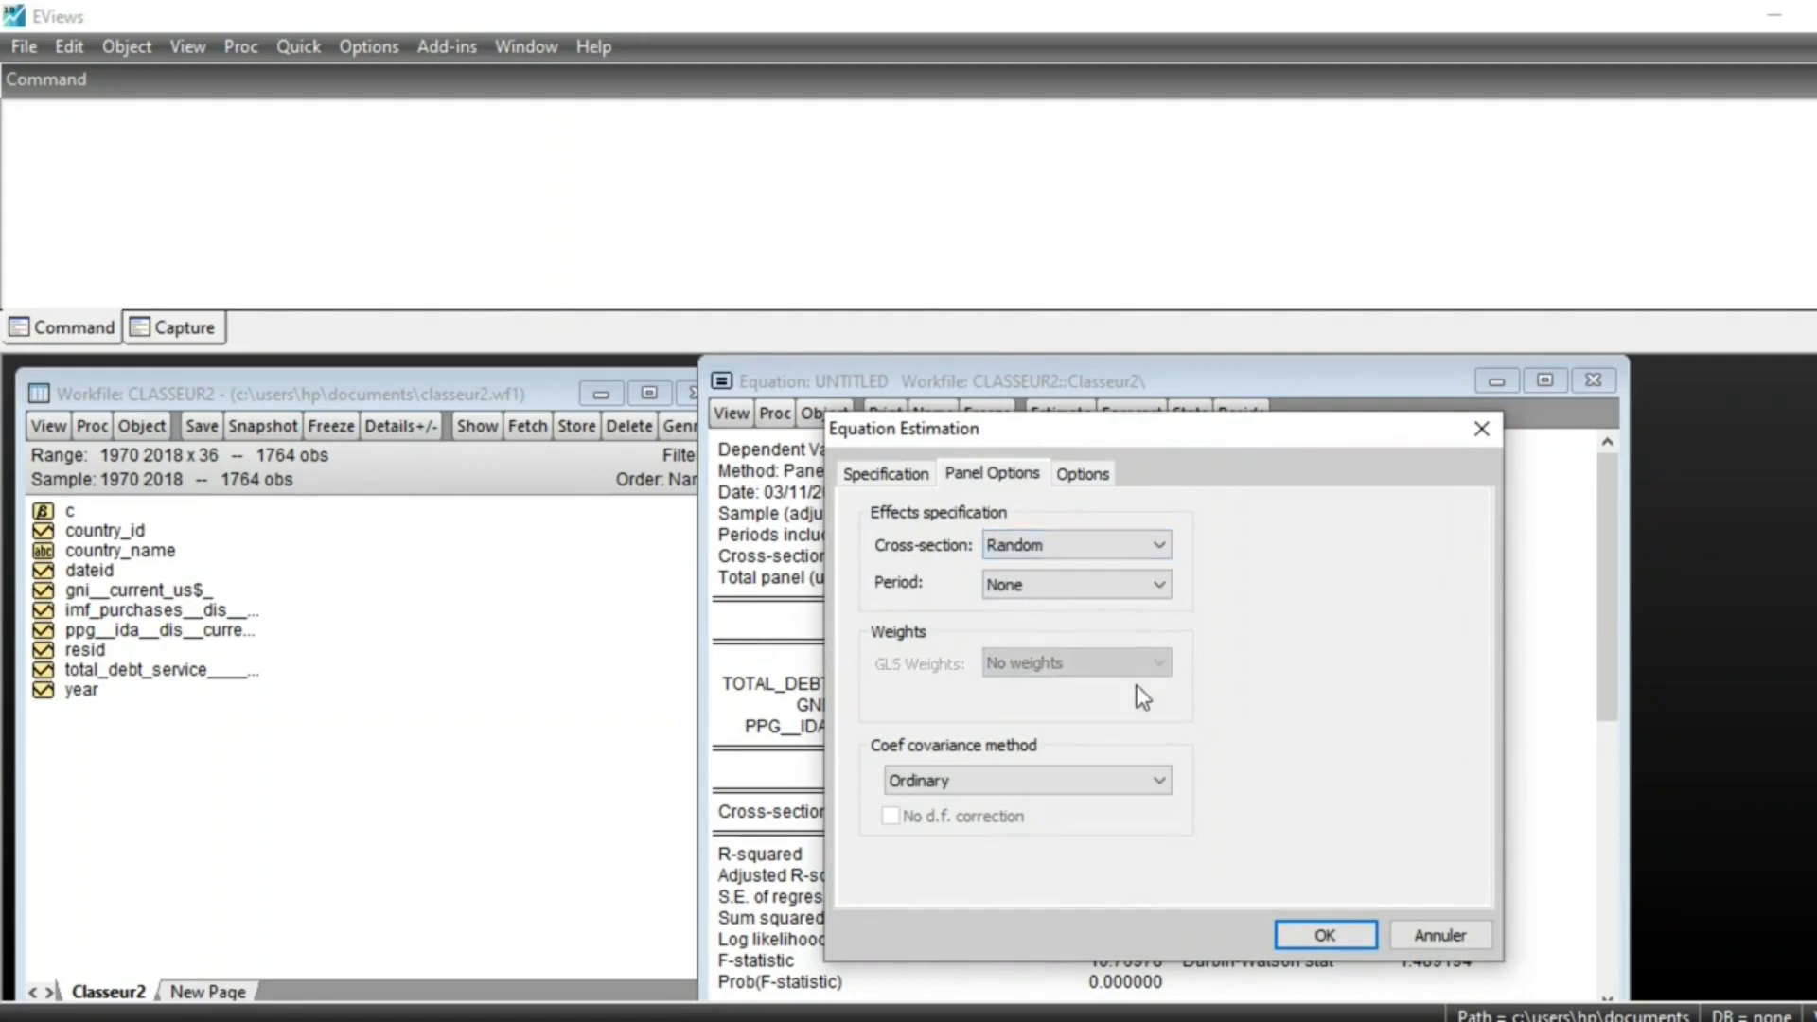
{"action": "left_click", "coordinate": [1325, 936]}
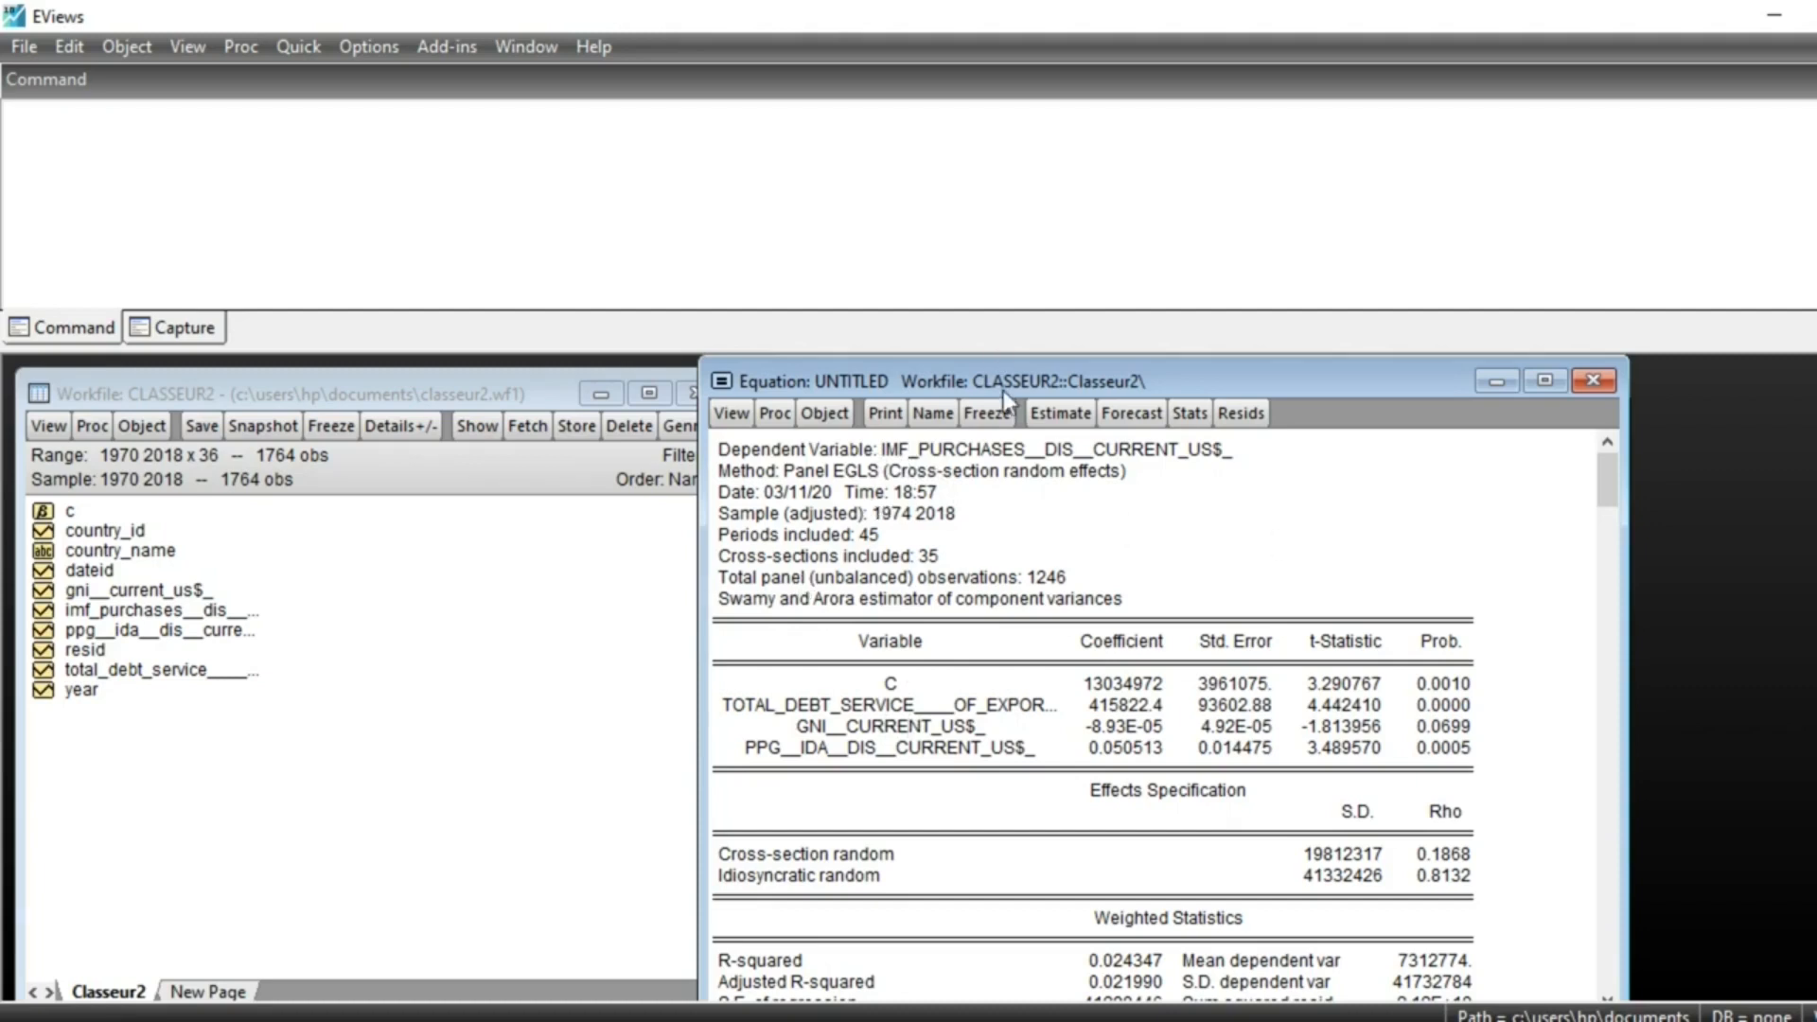
{"action": "left_click_drag", "start_coordinate": [1003, 390], "coordinate": [782, 384]}
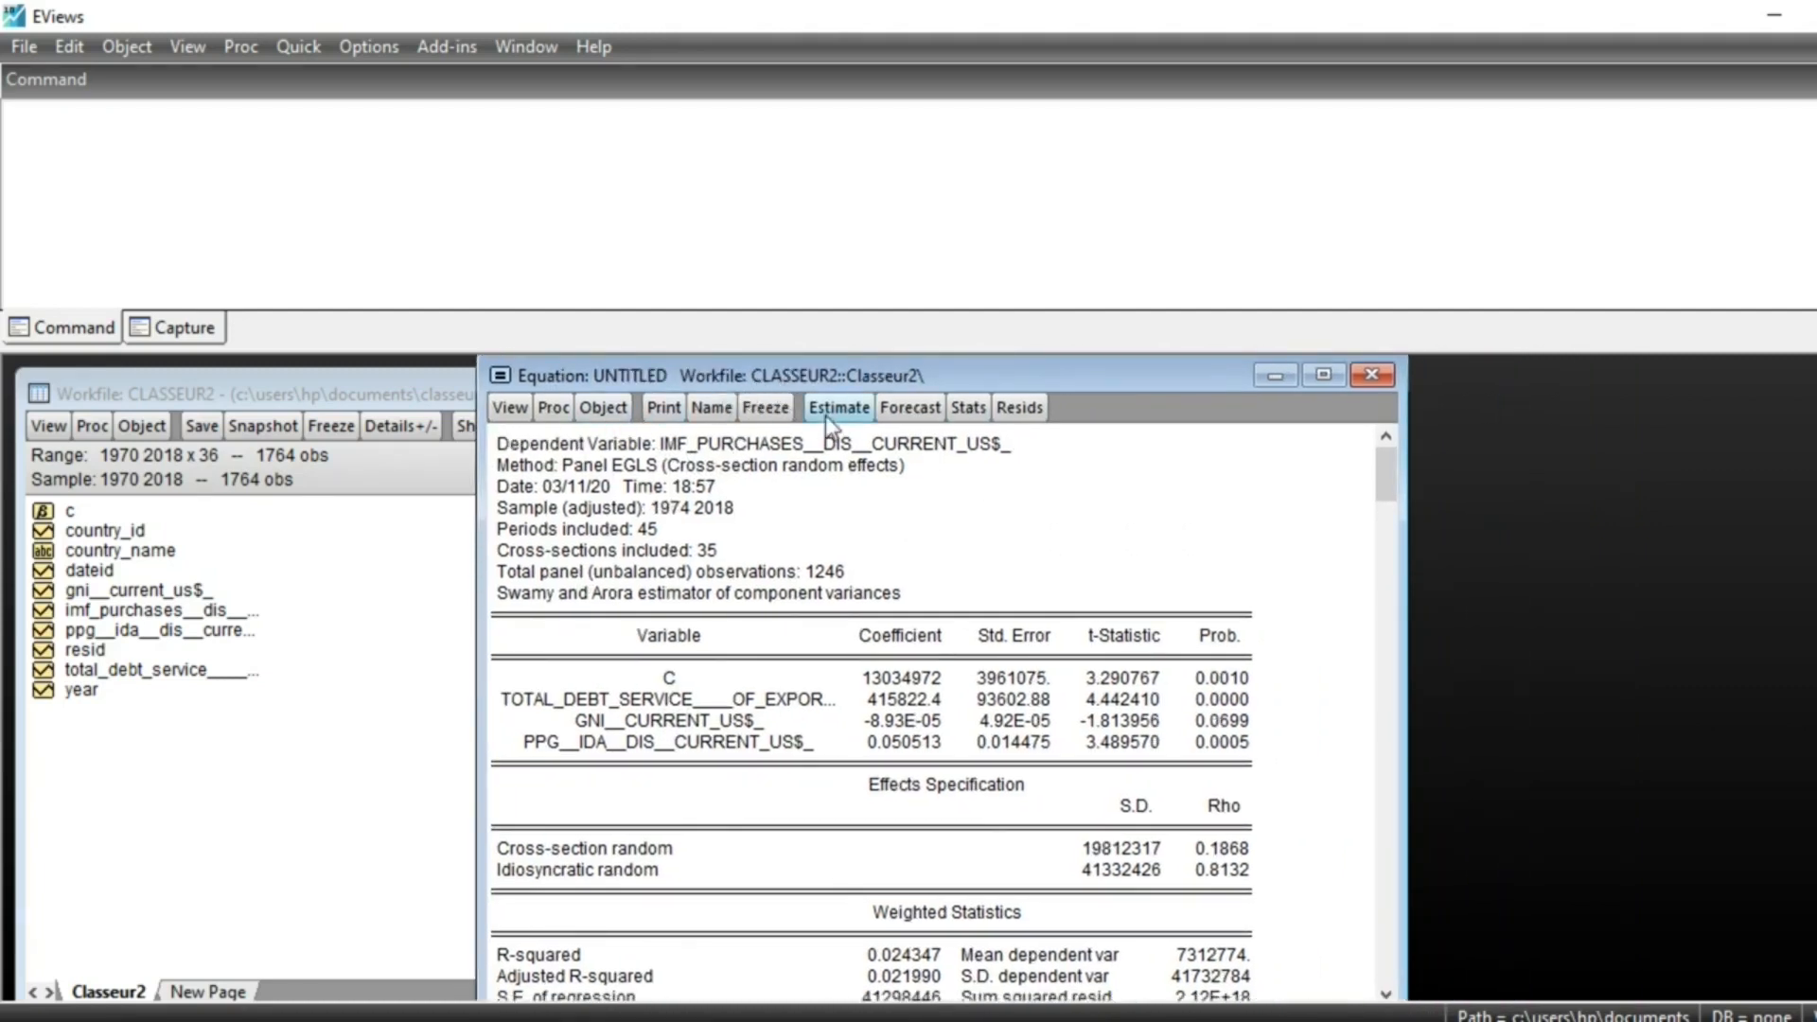
Step: Run the Histogram - Normality Test on the residuals of the random-effects equation
{"action": "left_click", "coordinate": [510, 408]}
{"action": "mouse_move", "coordinate": [564, 708]}
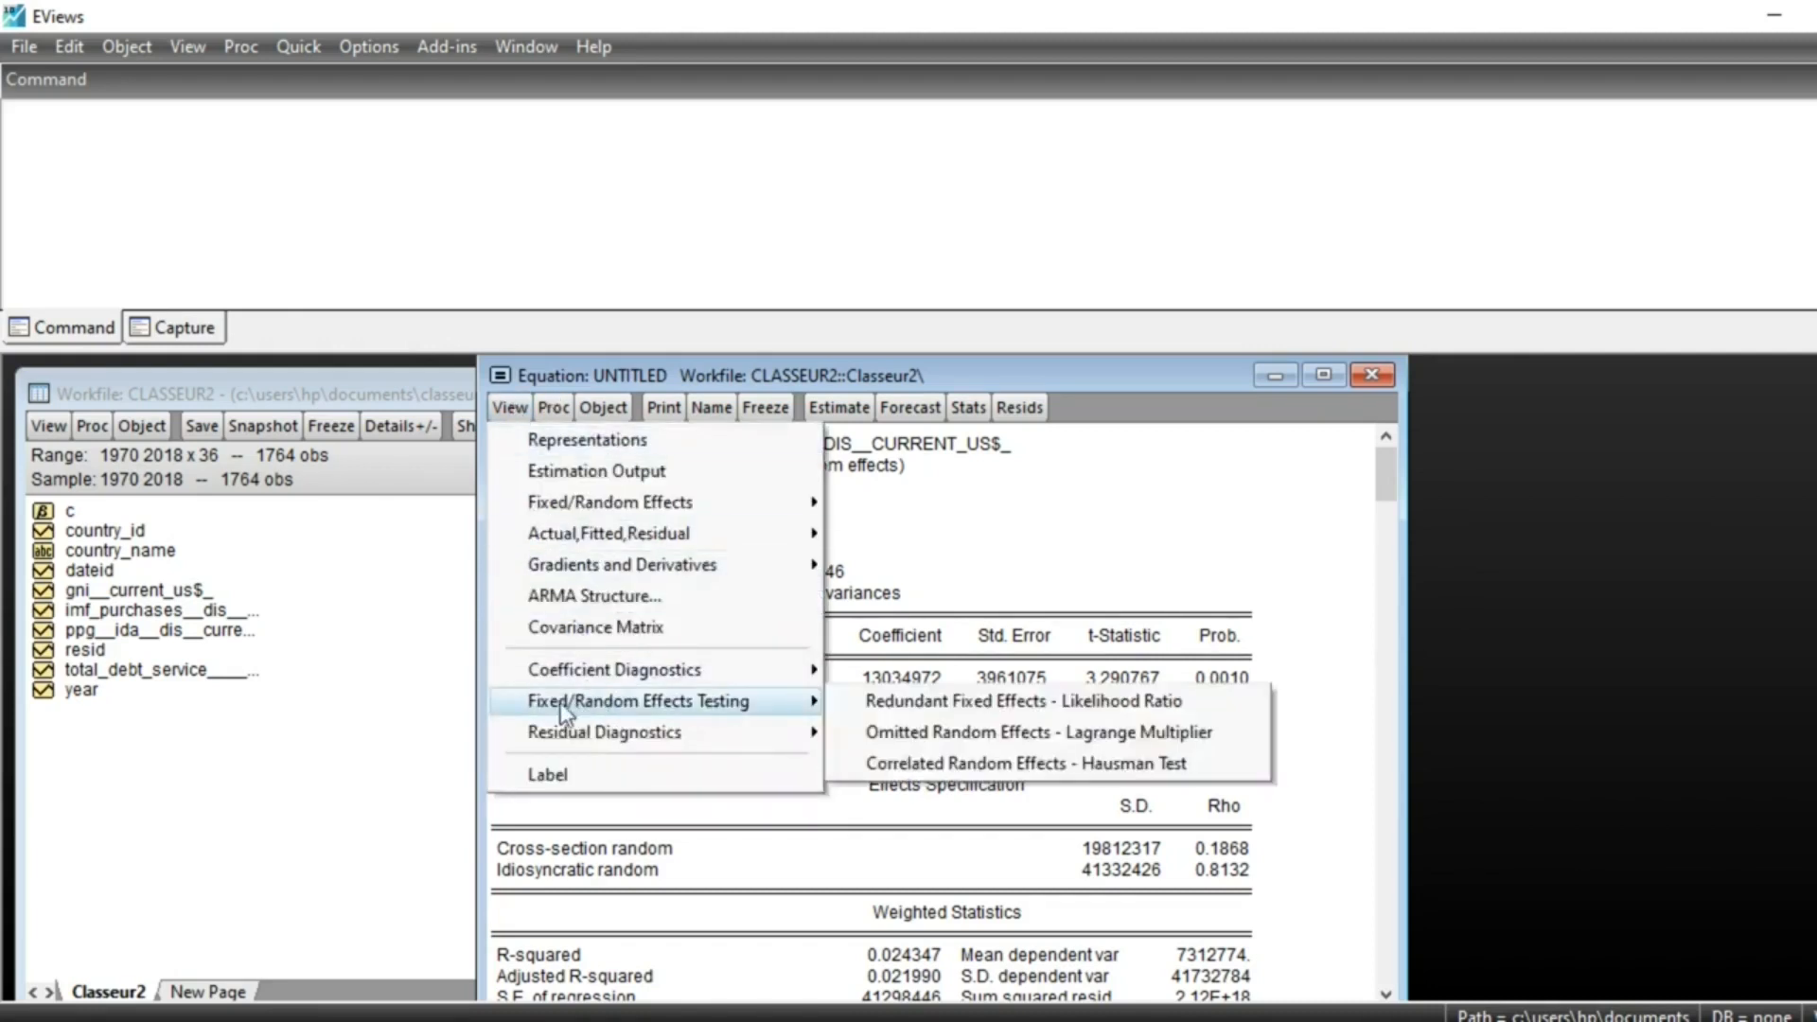
{"action": "mouse_move", "coordinate": [639, 743]}
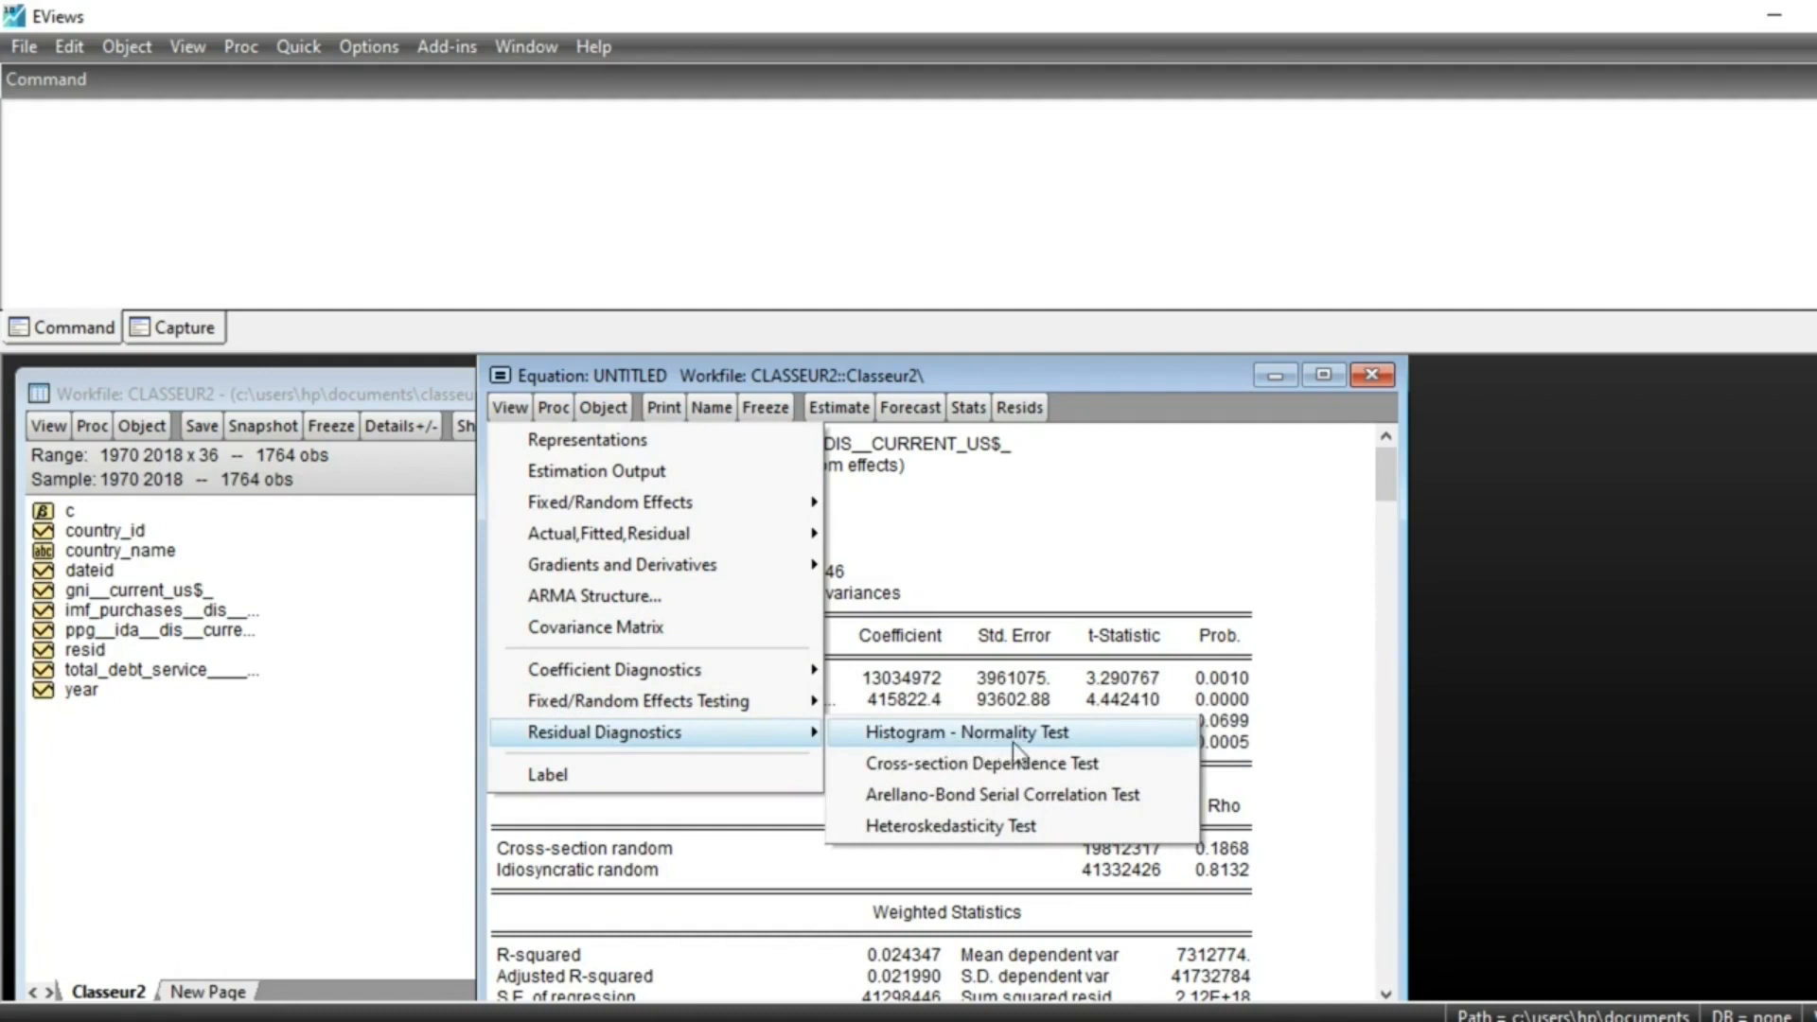
{"action": "left_click", "coordinate": [1042, 735]}
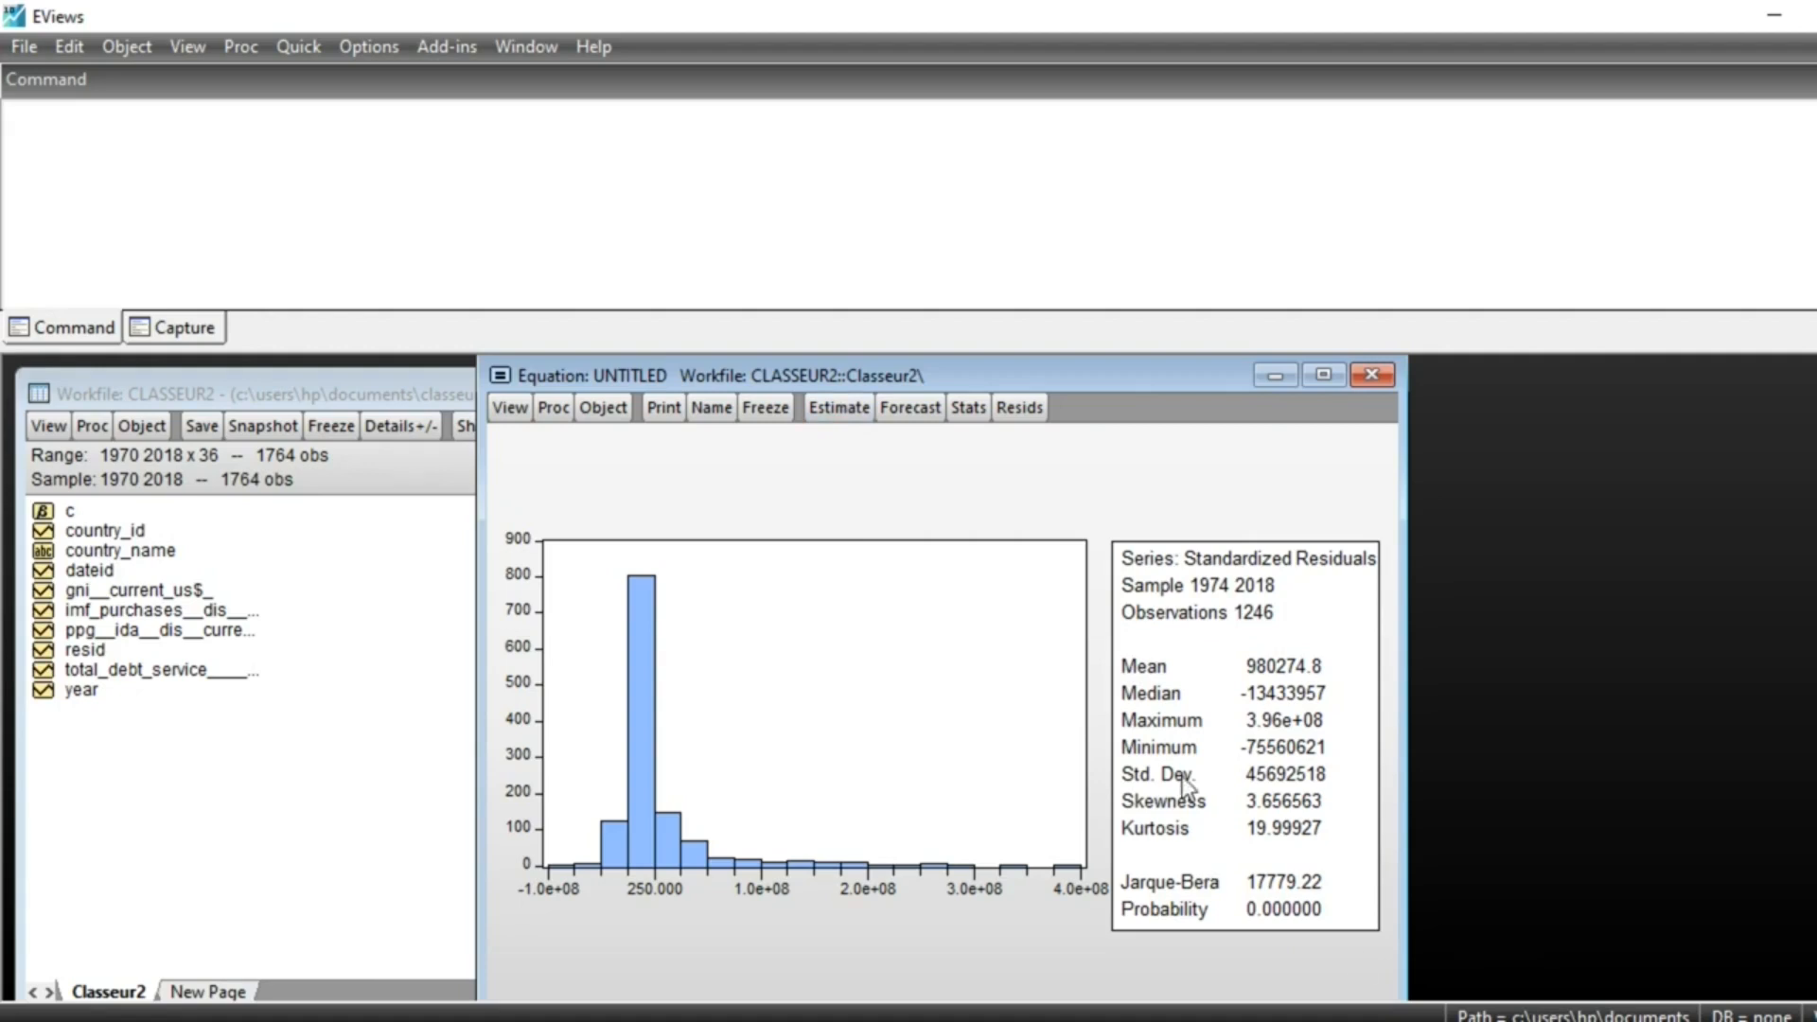
Step: Run the Cross-section Dependence Test on the residuals of the random-effects equation
{"action": "left_click", "coordinate": [509, 407]}
{"action": "left_click", "coordinate": [509, 413]}
{"action": "left_click", "coordinate": [509, 412]}
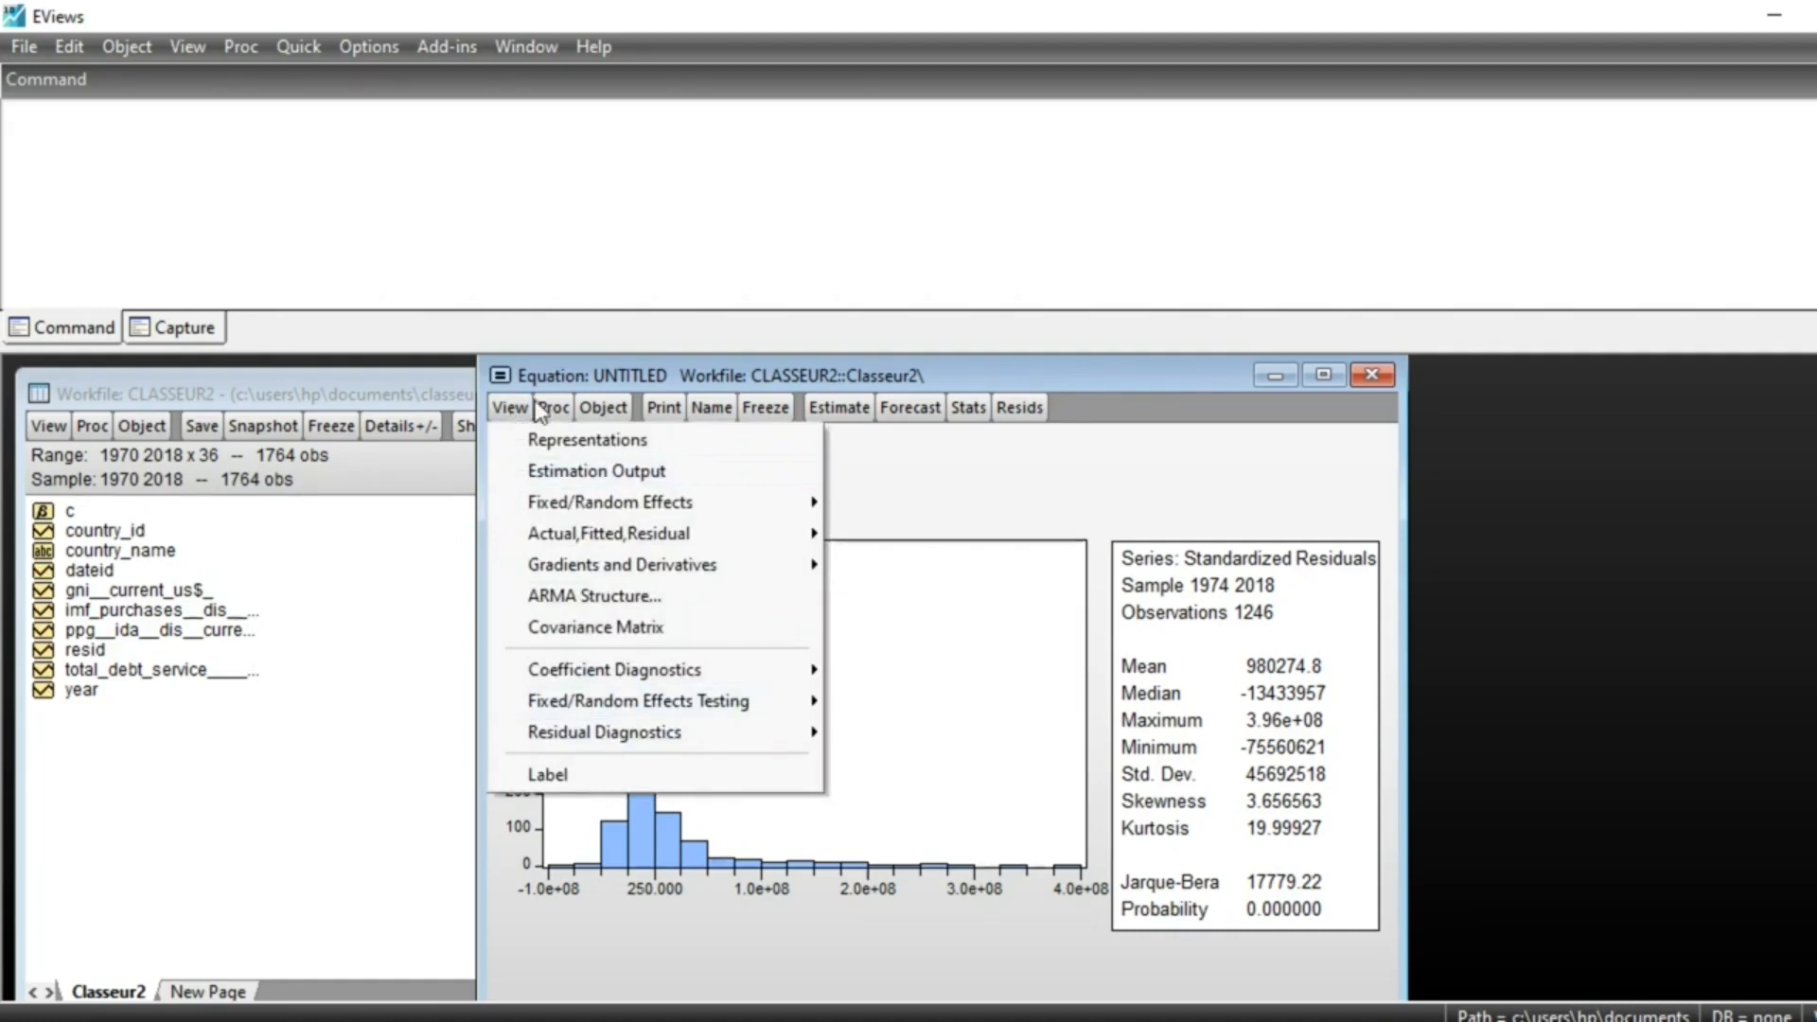
{"action": "mouse_move", "coordinate": [638, 740]}
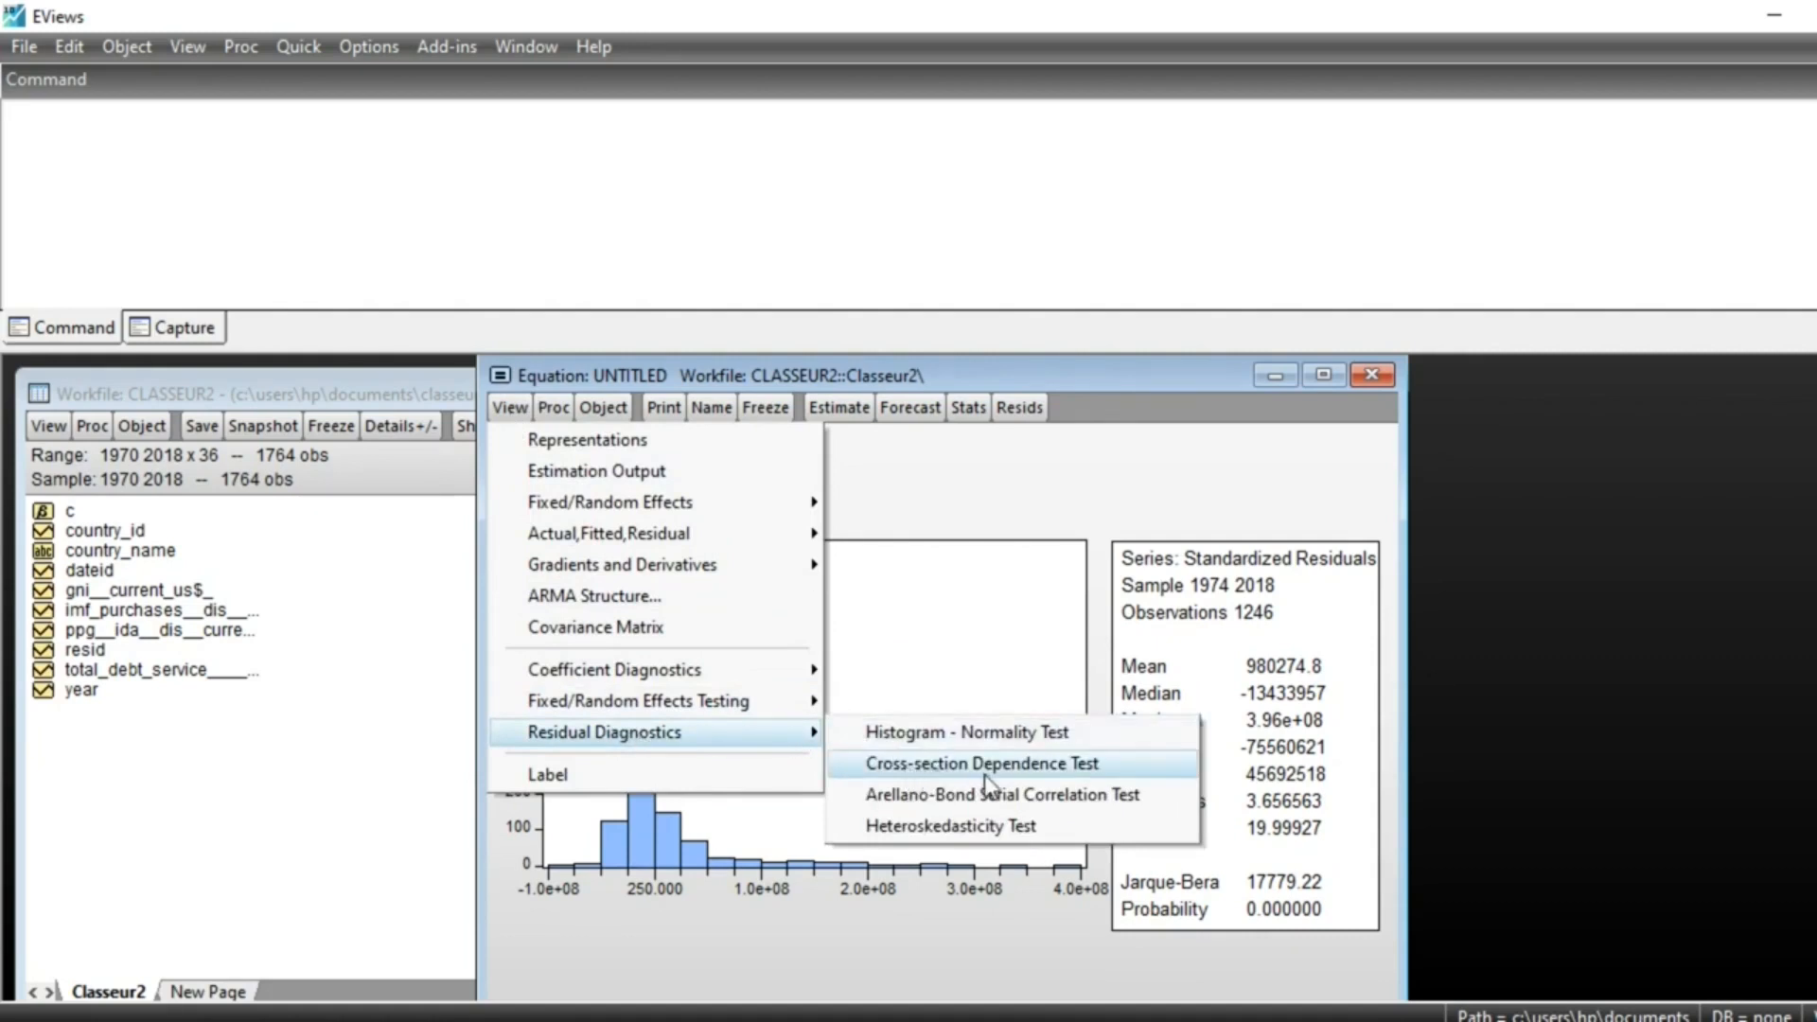
{"action": "left_click", "coordinate": [1012, 768]}
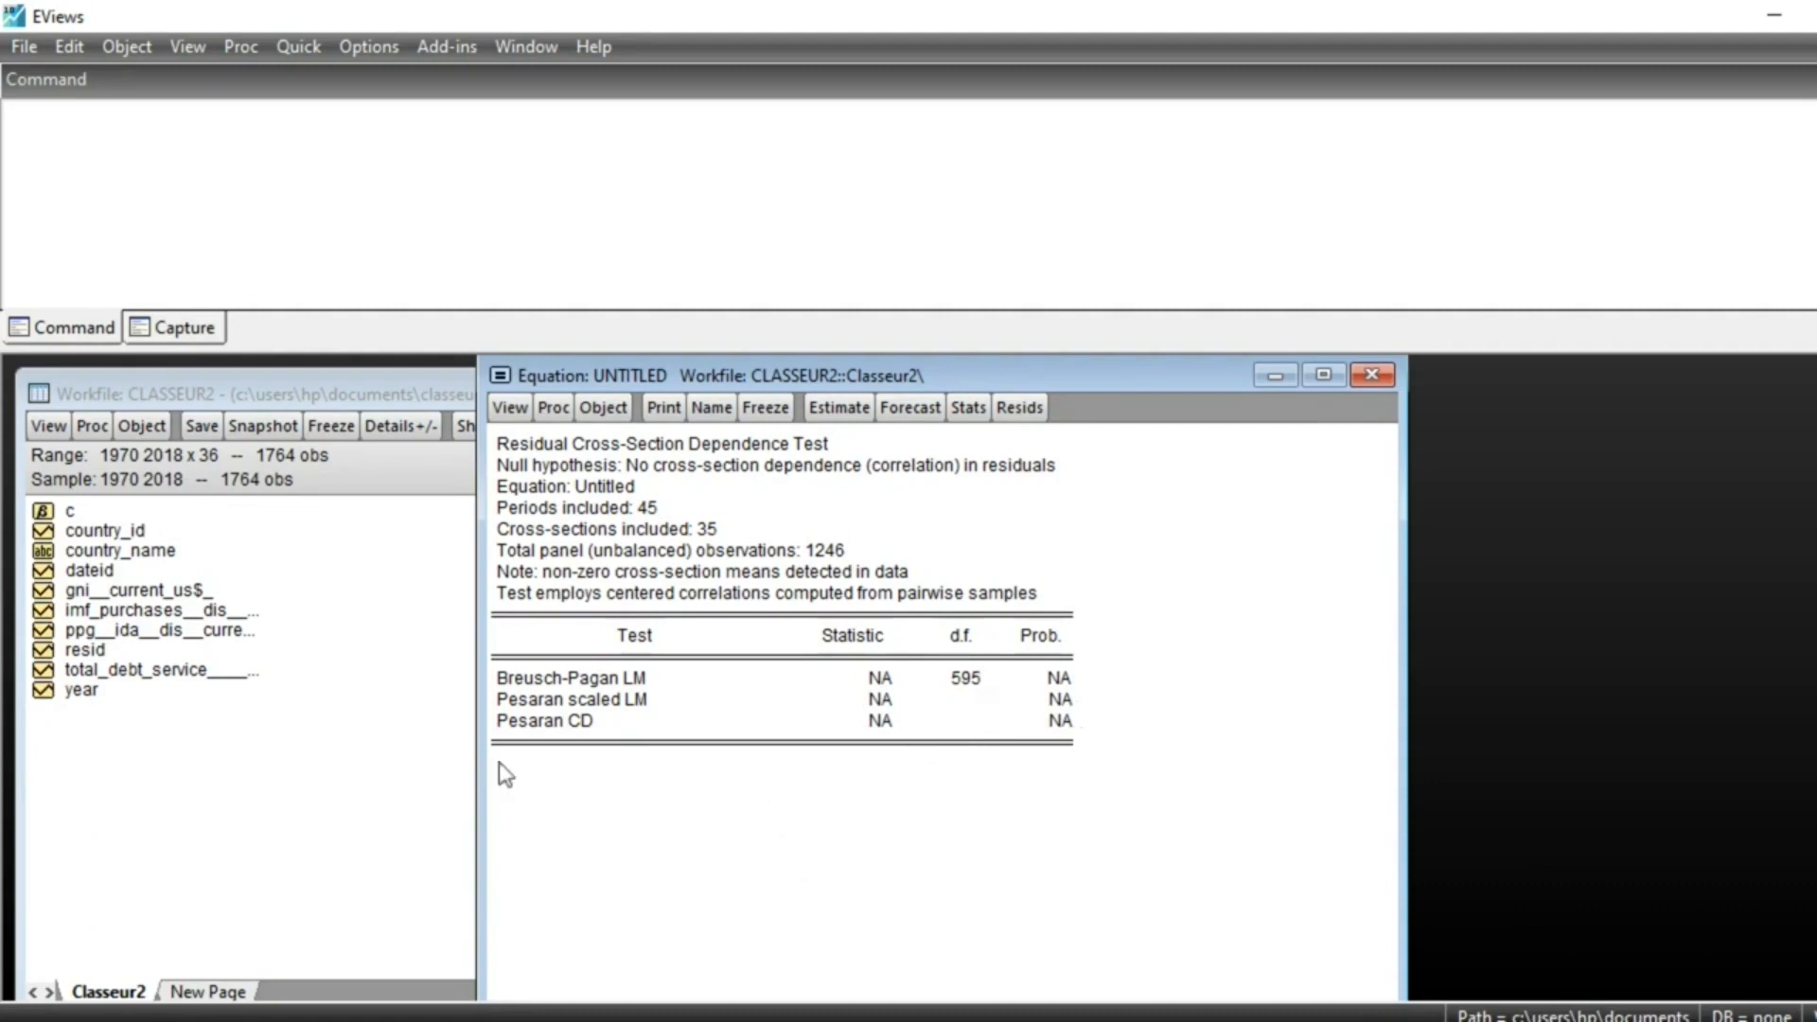
{"action": "left_click", "coordinate": [512, 408]}
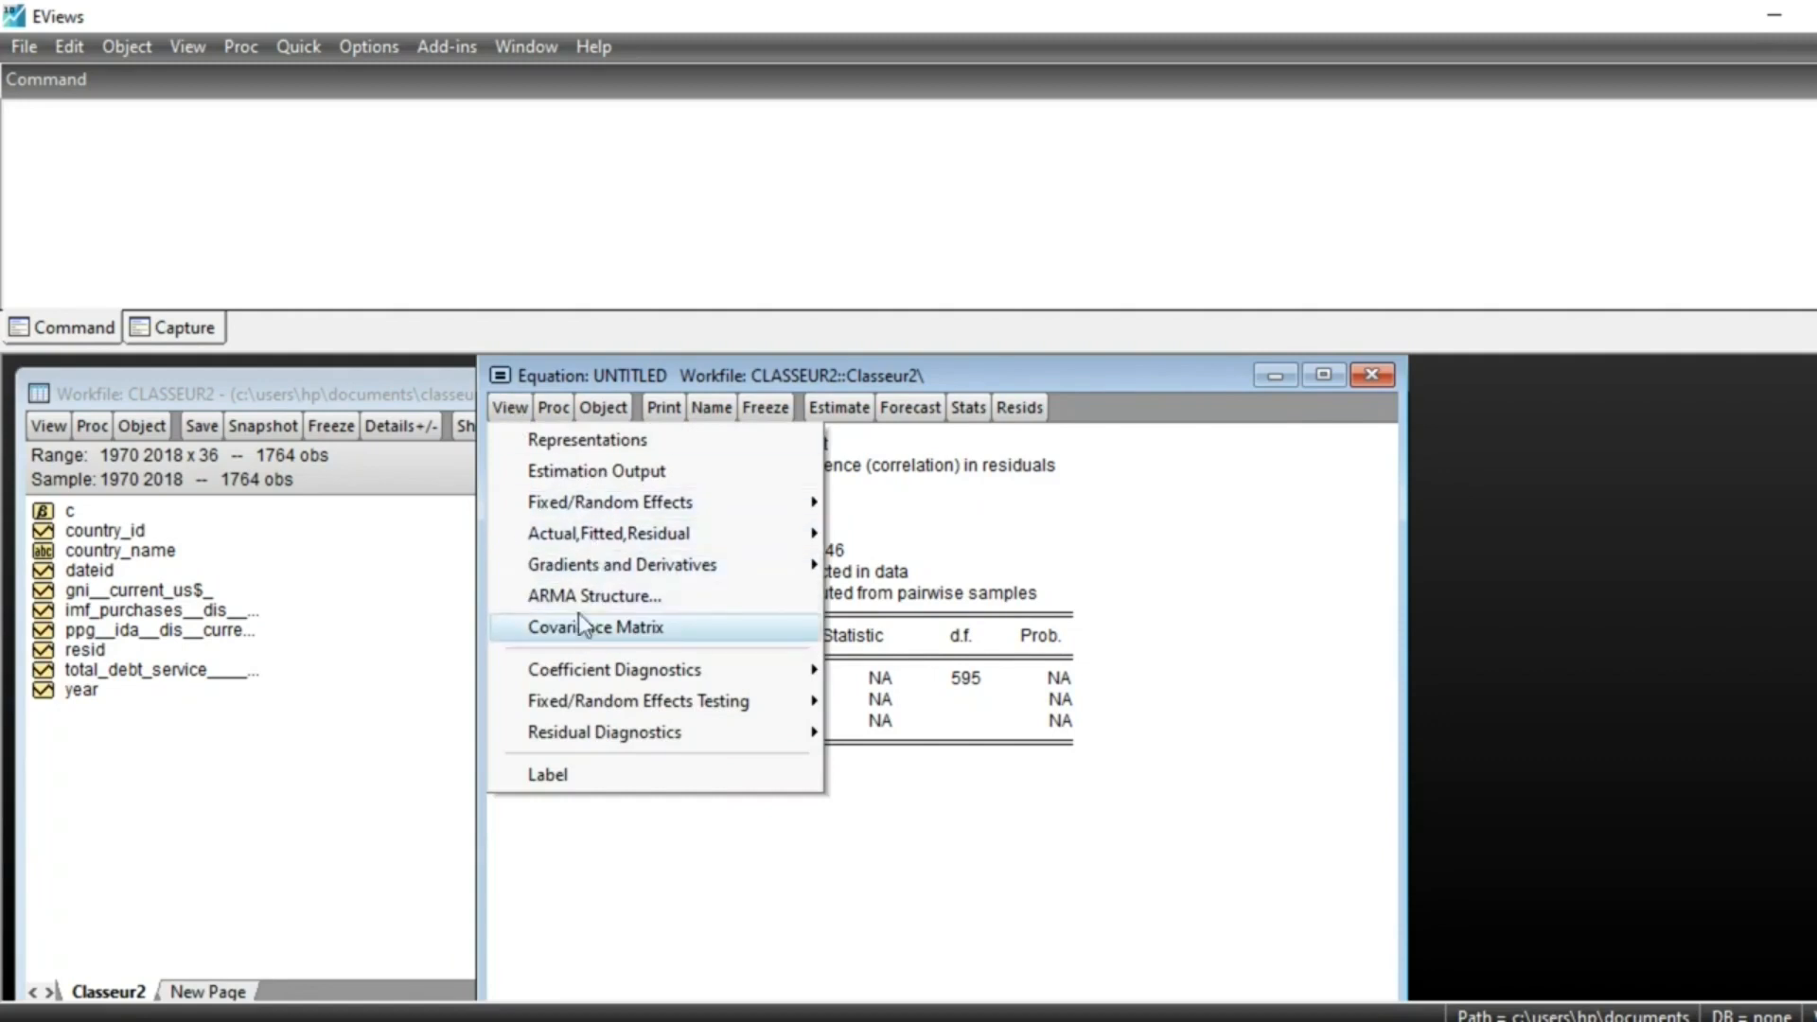
{"action": "mouse_move", "coordinate": [596, 729]}
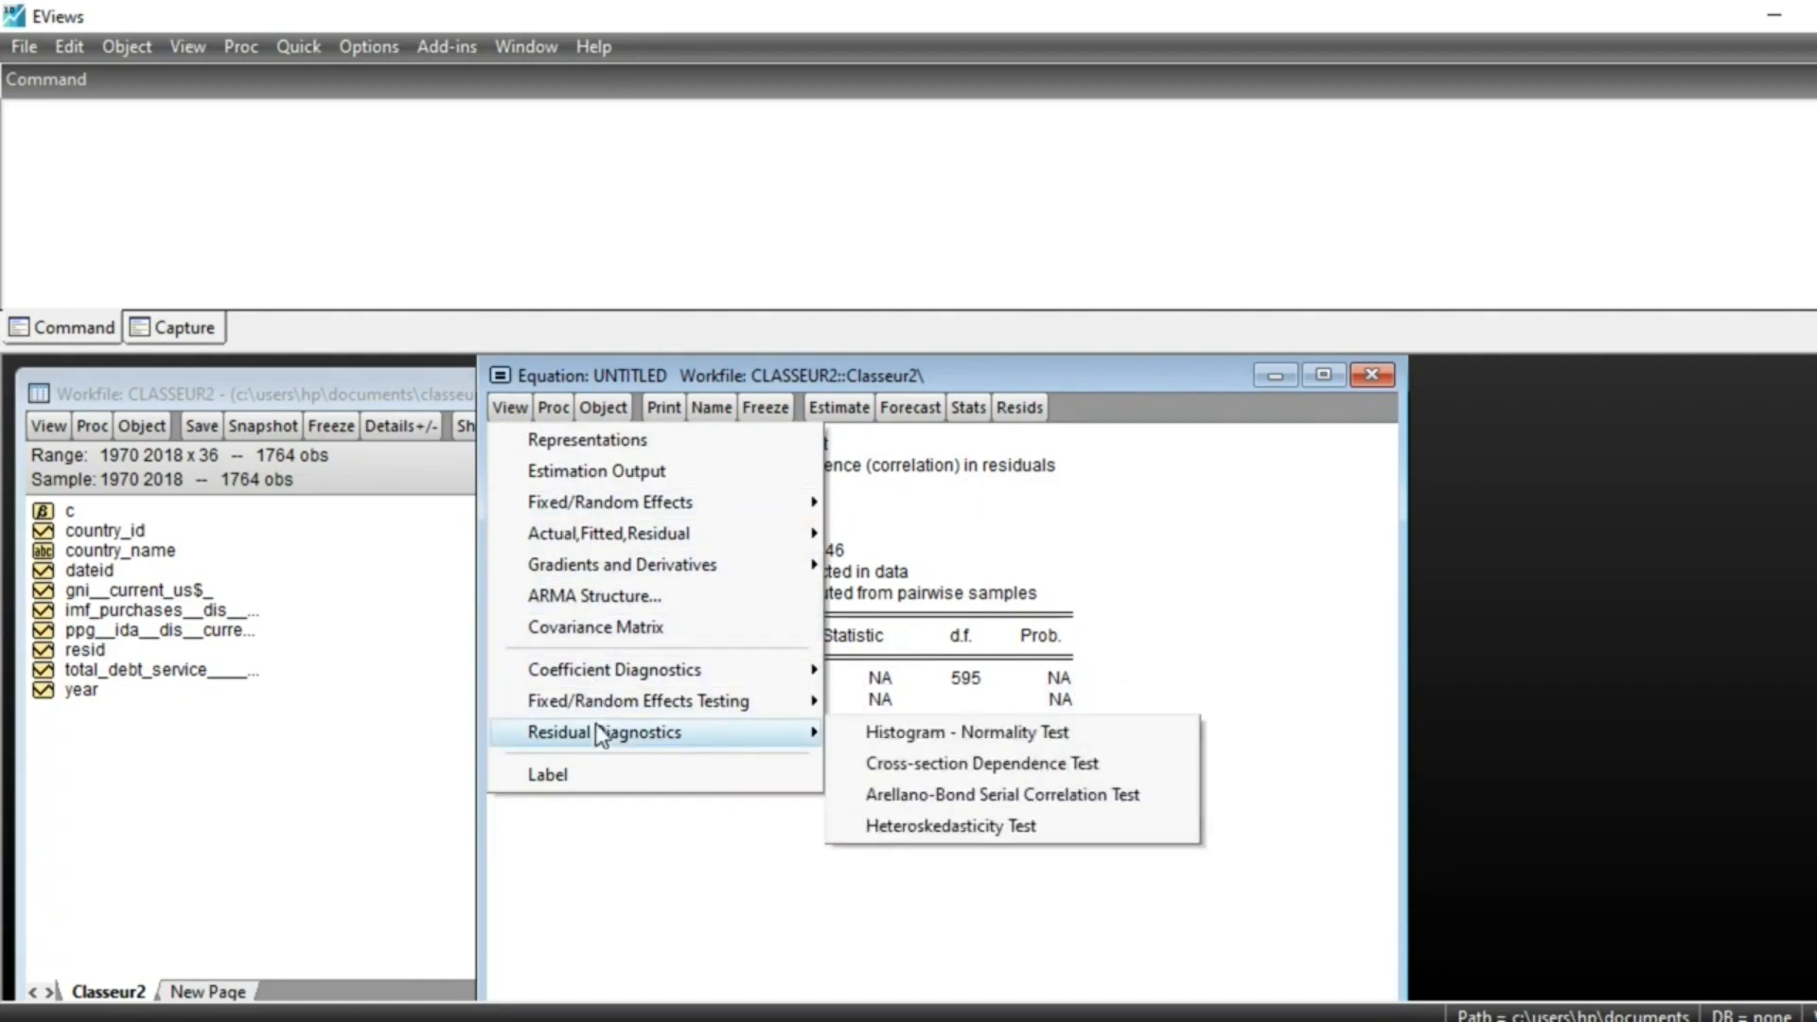
{"action": "left_click", "coordinate": [369, 13]}
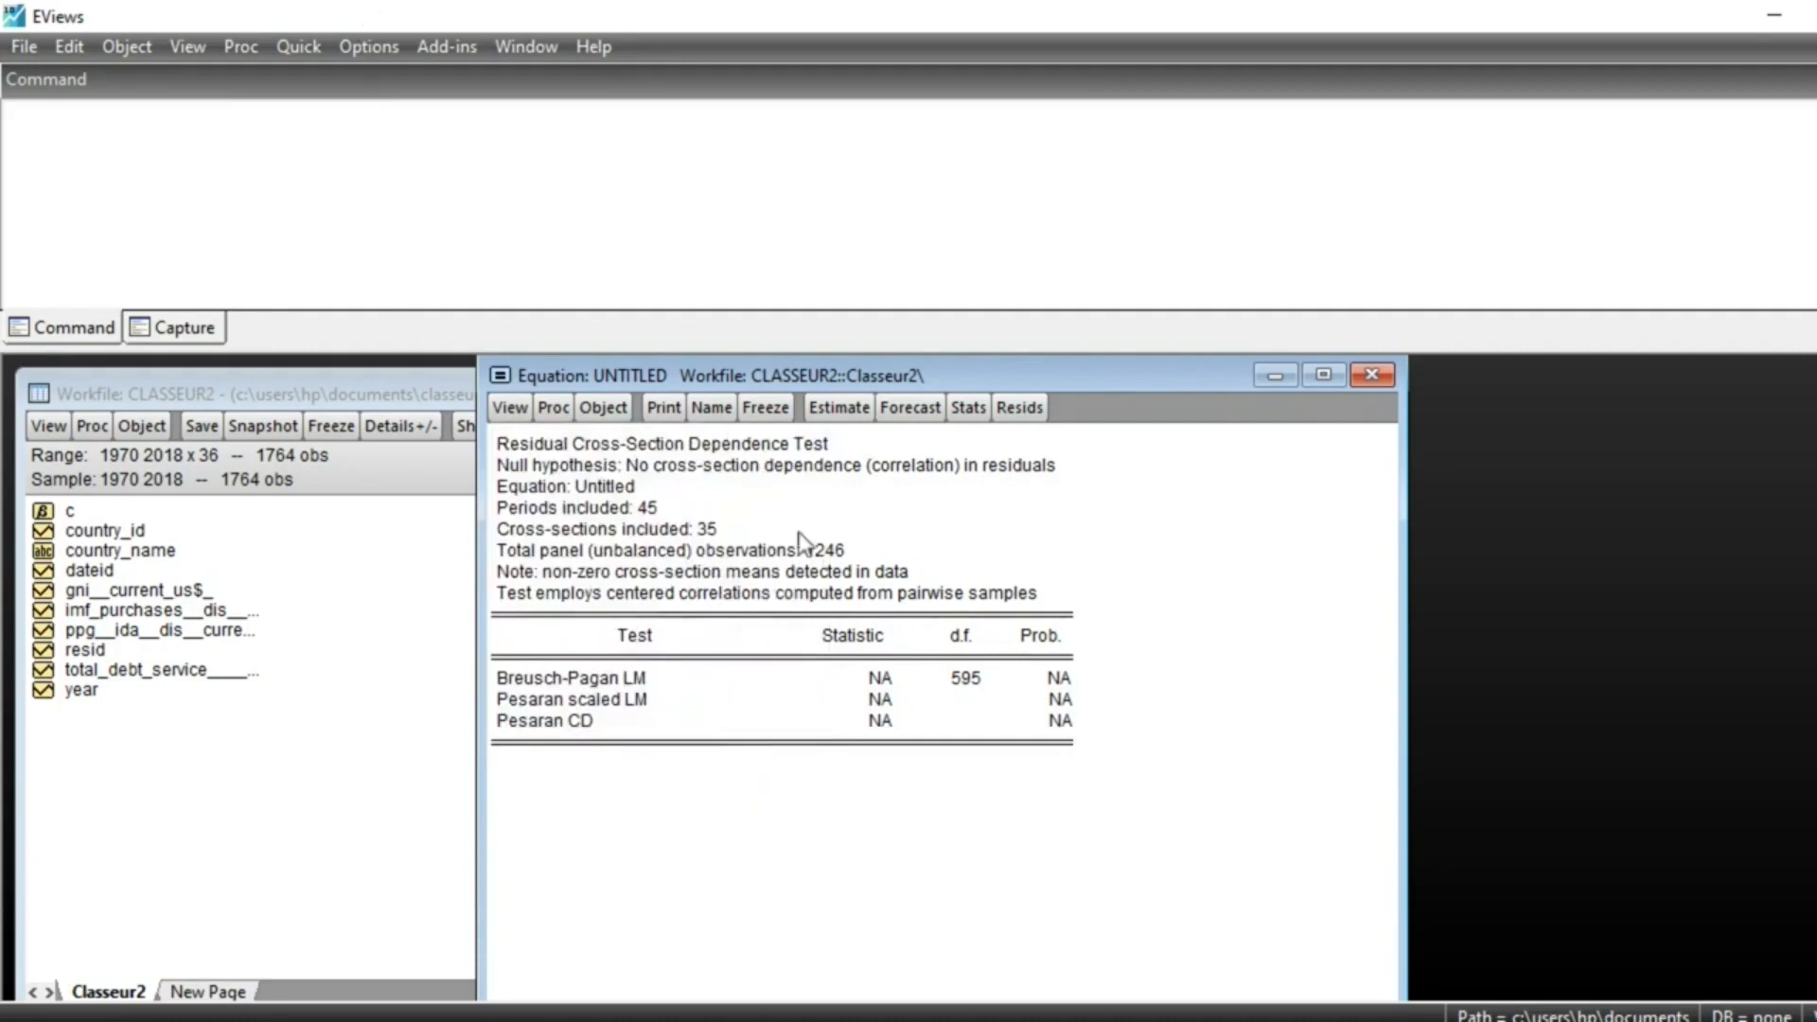